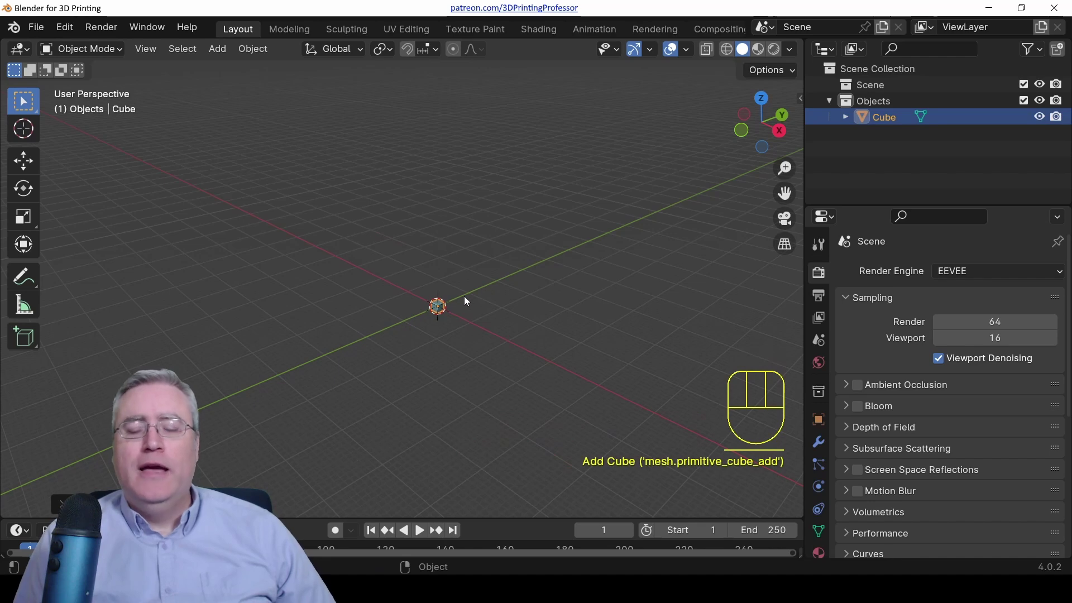
- Move the cube's whole mesh up 1 mm along Z so its base rests on the origin plane
{"action": "key", "text": "KP_Decimal"}
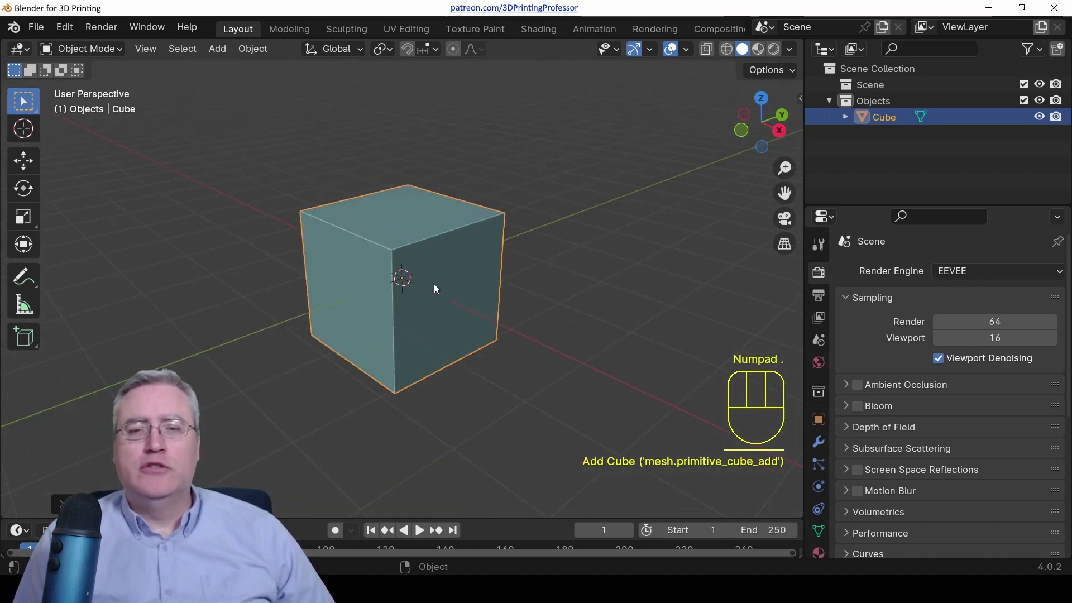
{"action": "key", "text": "Tab"}
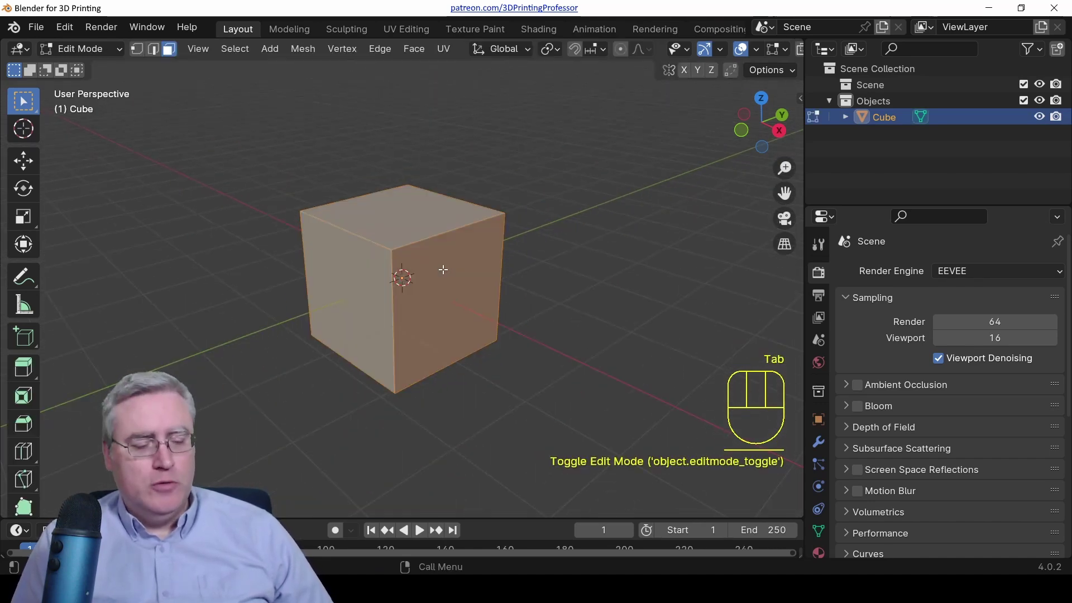
{"action": "key", "text": "g"}
{"action": "key", "text": "z"}
{"action": "key", "text": "KP_1"}
{"action": "key", "text": "KP_Enter"}
{"action": "middle_click_drag", "start_coordinate": [441, 269], "coordinate": [388, 289]}
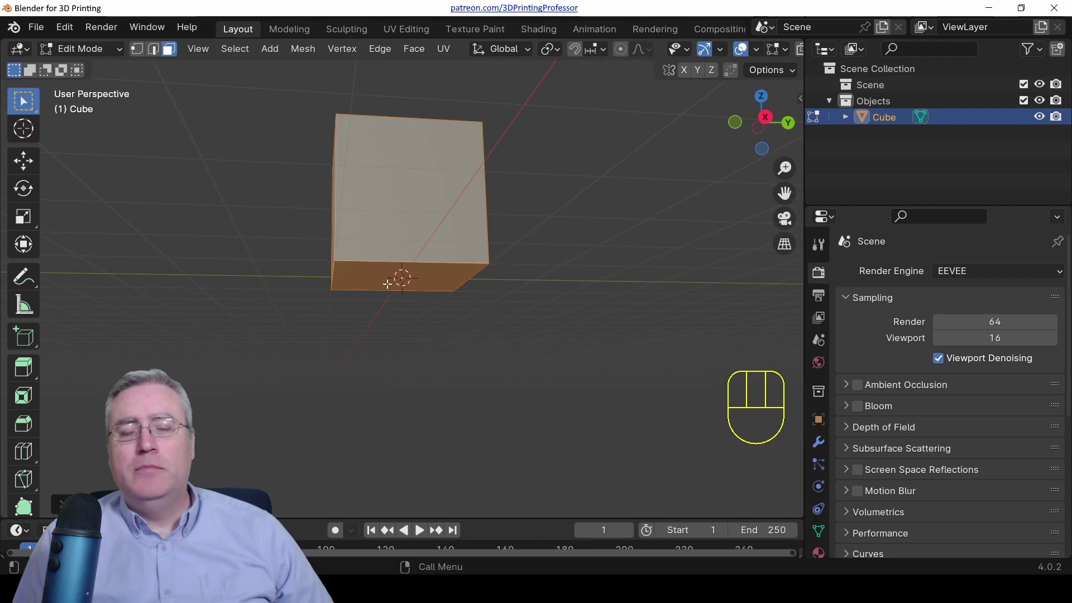
{"action": "middle_click_drag", "start_coordinate": [422, 213], "coordinate": [472, 278]}
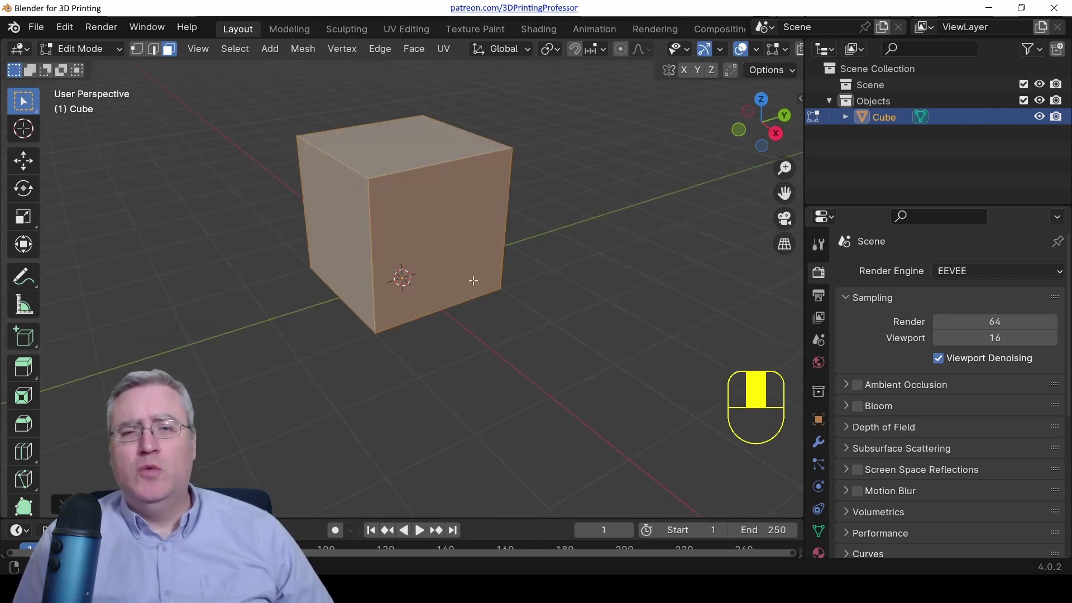
{"action": "key", "text": "Tab"}
{"action": "key", "text": "s"}
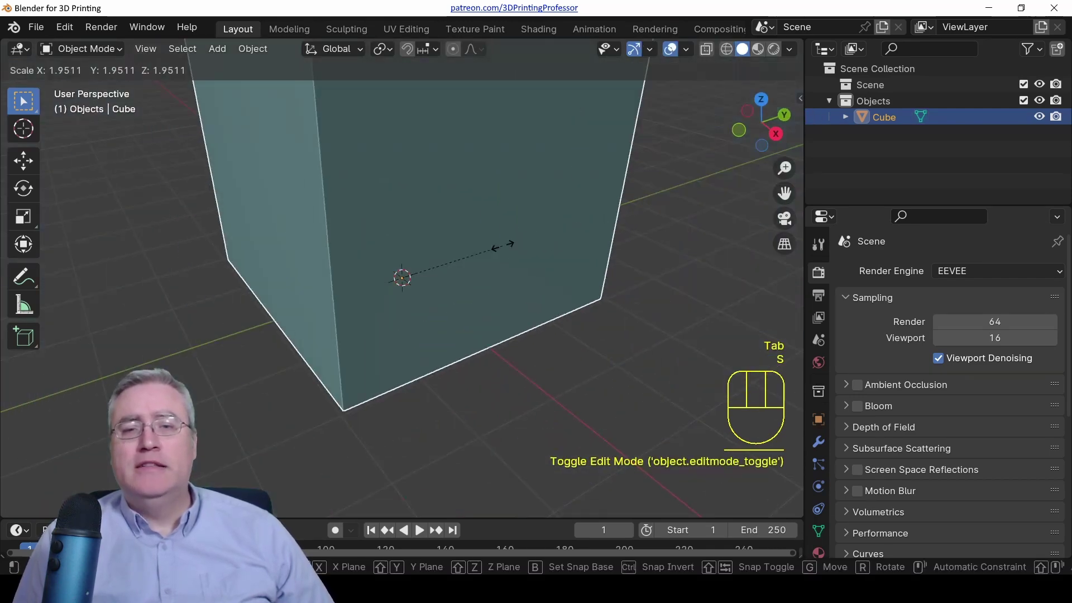
{"action": "right_click", "coordinate": [500, 250]}
{"action": "scroll", "coordinate": [495, 259], "scroll_direction": "down", "scroll_amount": 8}
{"action": "key", "text": "s"}
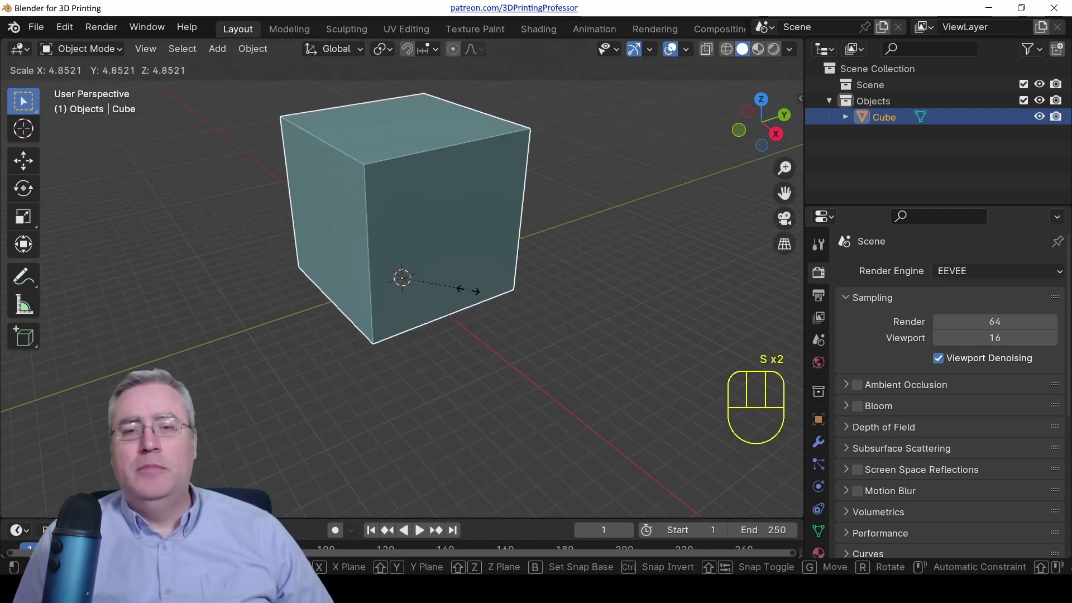
{"action": "right_click", "coordinate": [478, 287]}
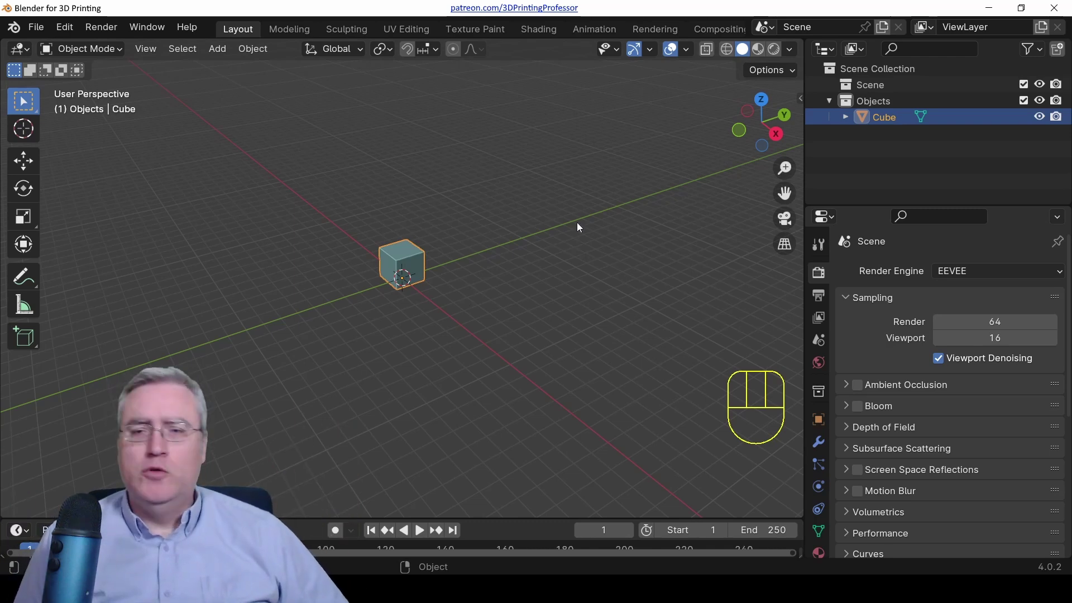
- Set the cube's X and Y dimensions to 76.5 mm each
{"action": "key", "text": "n"}
{"action": "left_click", "coordinate": [794, 101]}
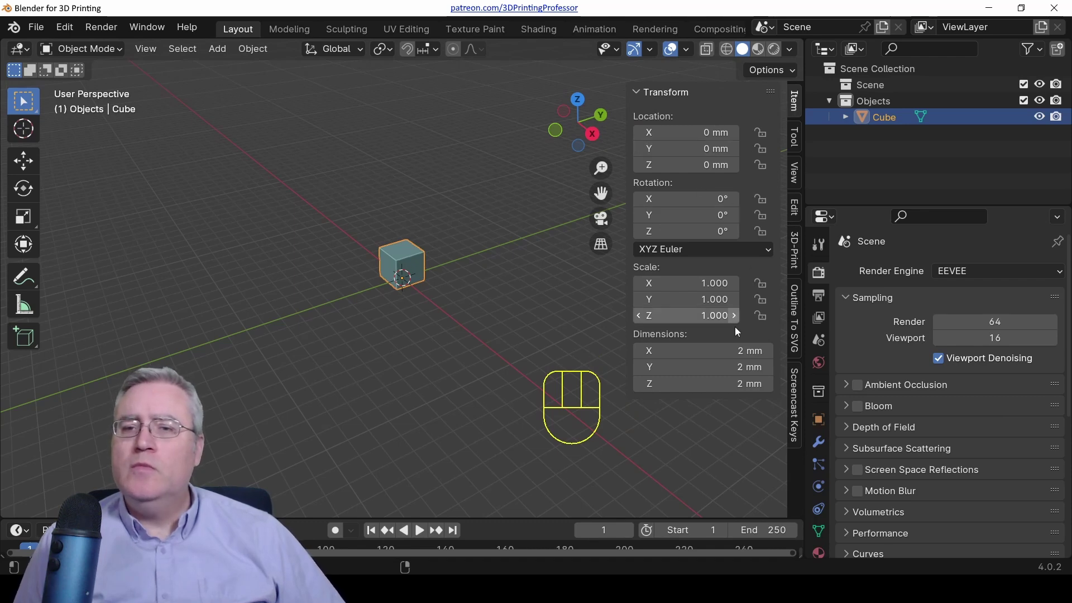
{"action": "left_click", "coordinate": [710, 350]}
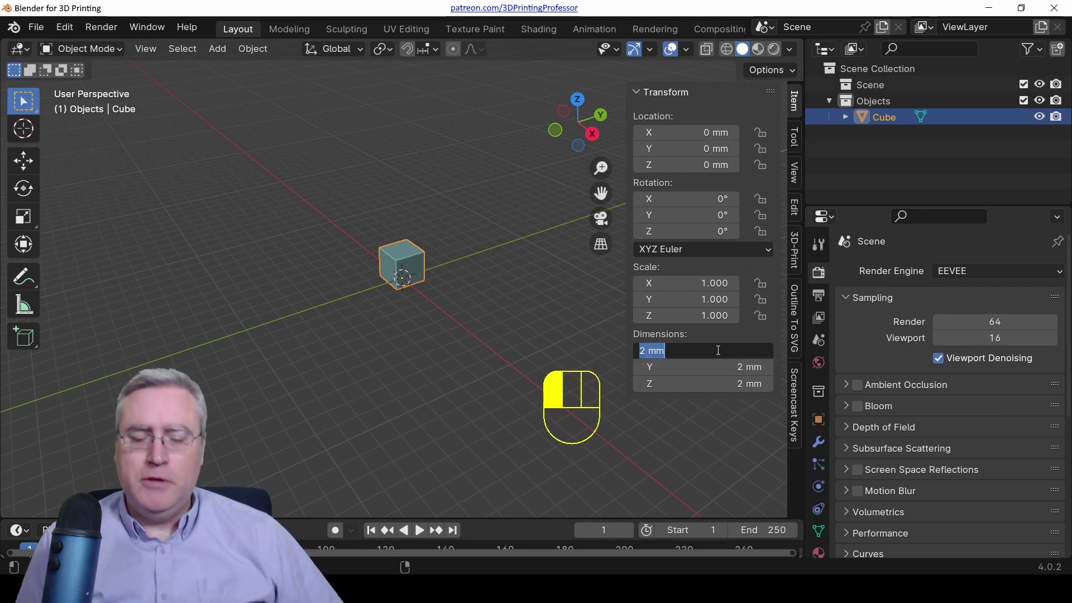
{"action": "type", "text": "76.5"}
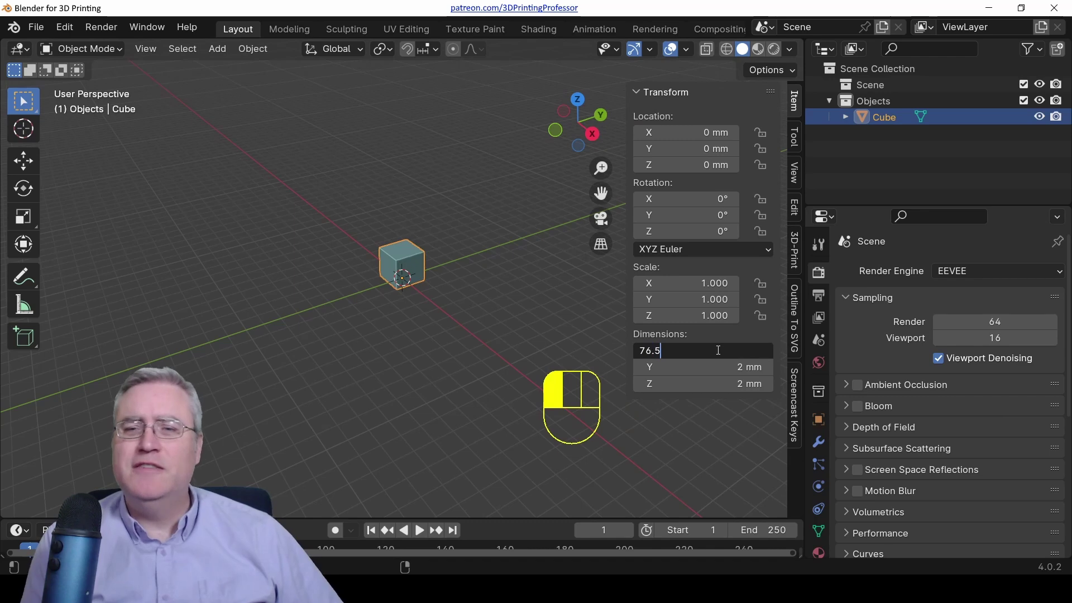
{"action": "key", "text": "Tab"}
{"action": "type", "text": "76"}
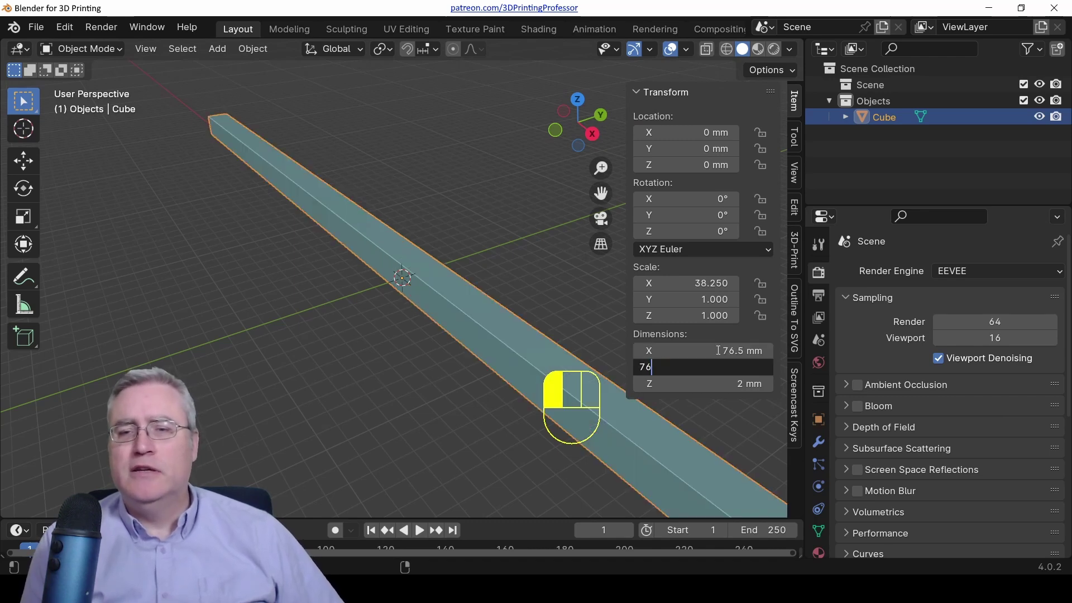
{"action": "key", "text": "Return"}
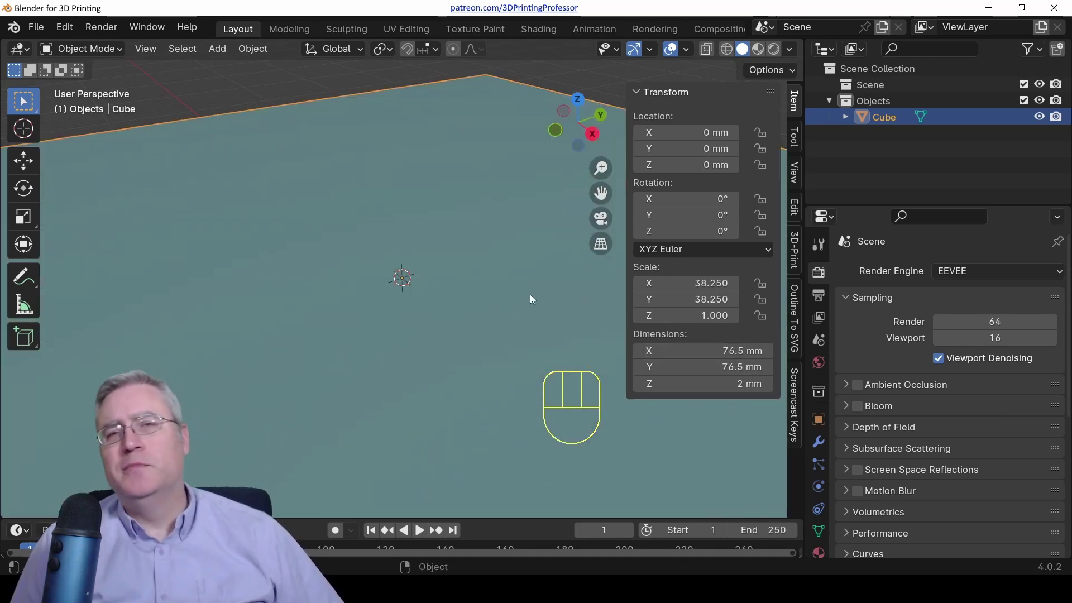
- Set the block's Z dimension to 20 mm
{"action": "scroll", "coordinate": [424, 253], "scroll_direction": "down", "scroll_amount": 5}
{"action": "middle_click_drag", "start_coordinate": [390, 304], "coordinate": [446, 271]}
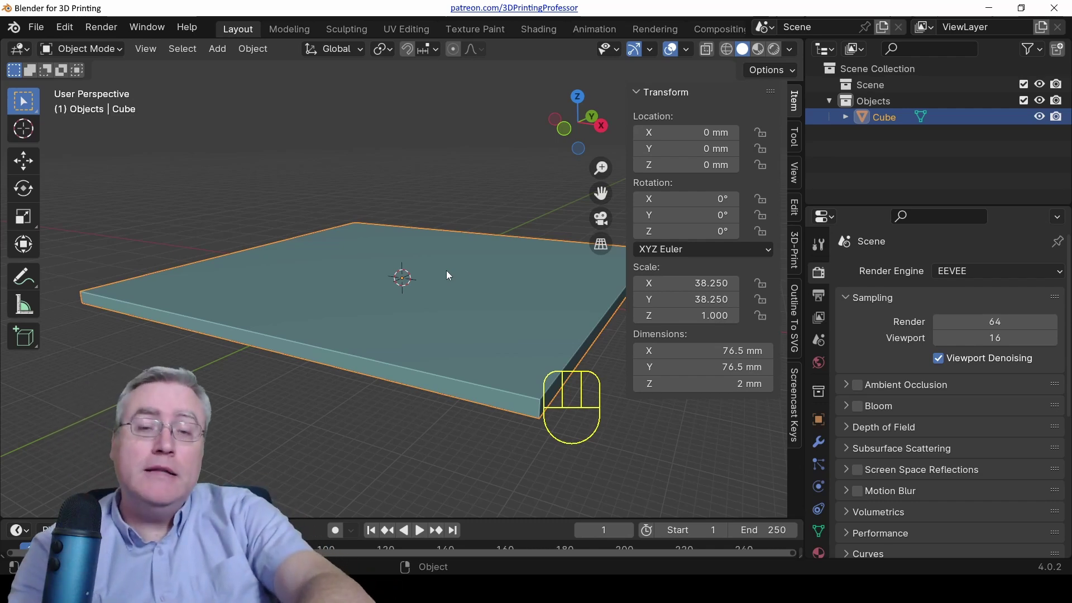
{"action": "left_click", "coordinate": [730, 390]}
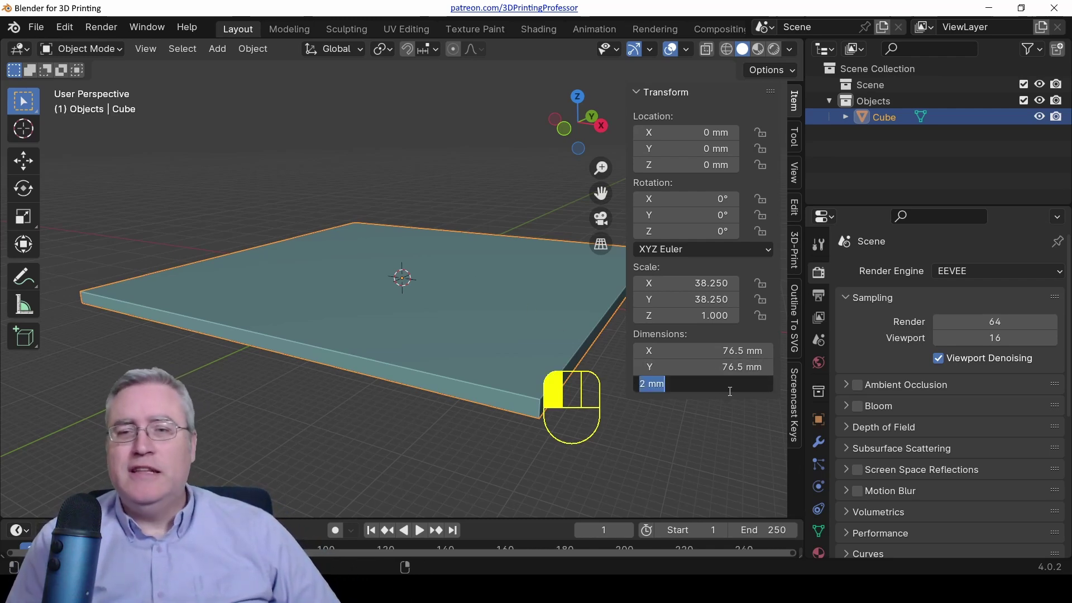
{"action": "type", "text": "20"}
{"action": "key", "text": "Return"}
- Rename the block as "Sticky notes"
{"action": "scroll", "coordinate": [430, 280], "scroll_direction": "down", "scroll_amount": 3}
{"action": "middle_click_drag", "start_coordinate": [212, 287], "coordinate": [389, 318]}
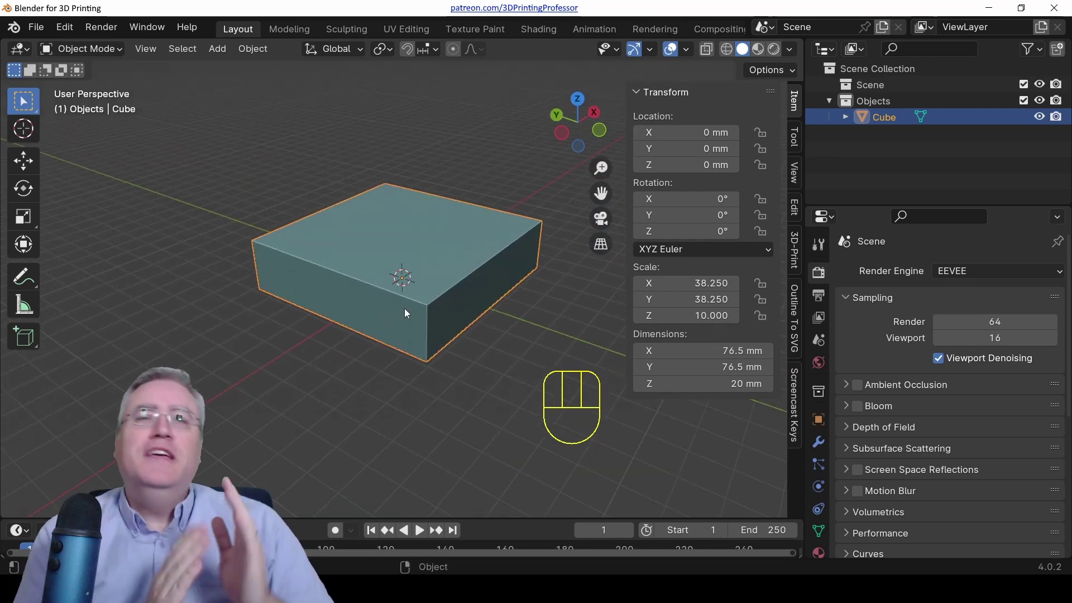
{"action": "key", "text": "F2"}
{"action": "type", "text": "Sti"}
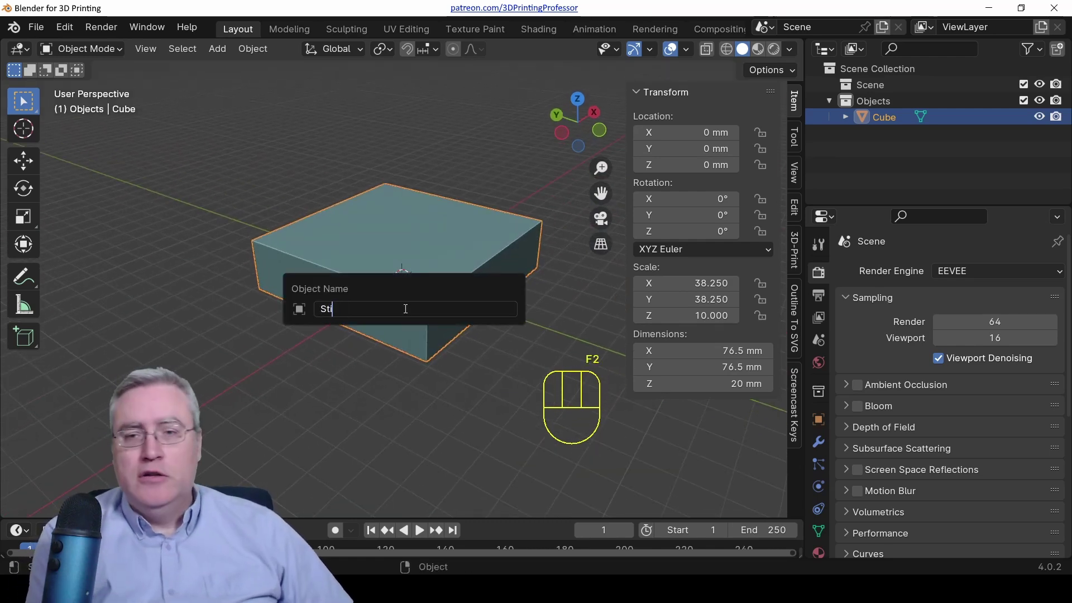
{"action": "type", "text": "cky notes"}
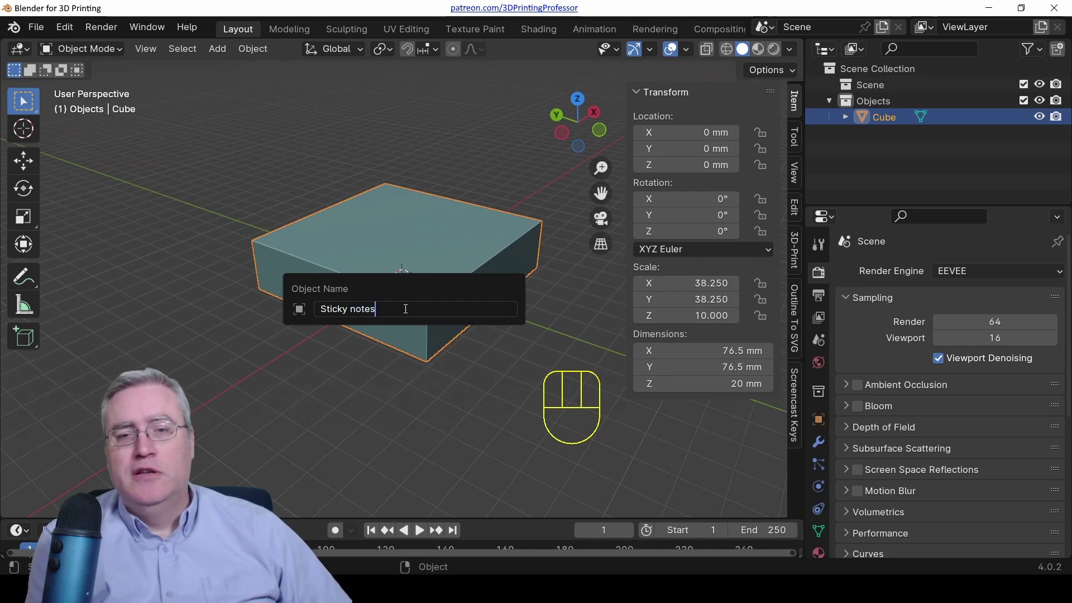
{"action": "key", "text": "Return"}
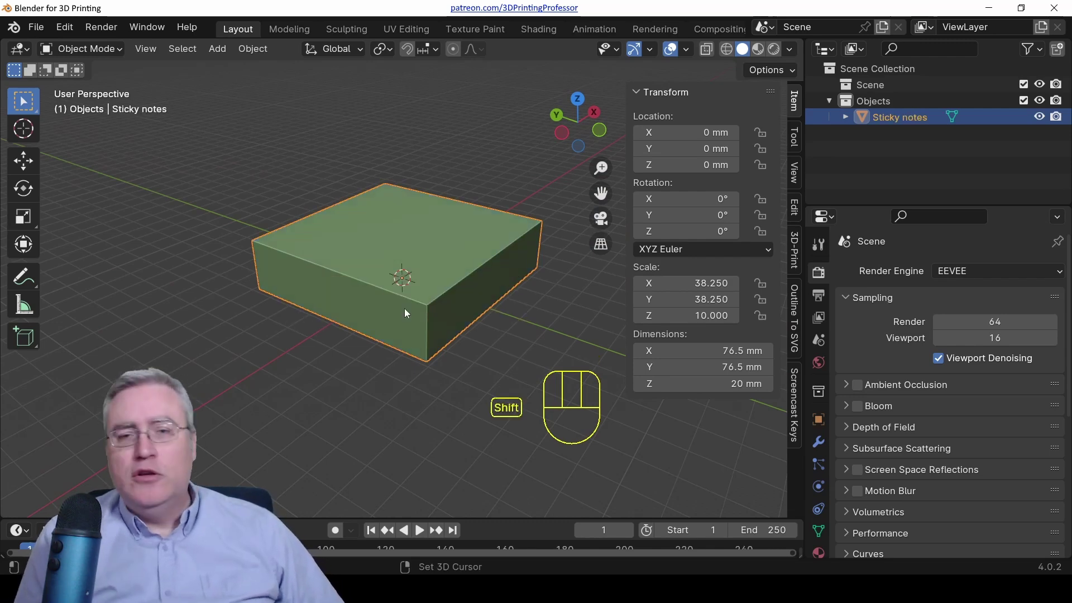
- Duplicate the Sticky notes block in place, hide the copy and select the original again
{"action": "key", "text": "shift+d"}
{"action": "key", "text": "KP_Enter"}
{"action": "key", "text": "h"}
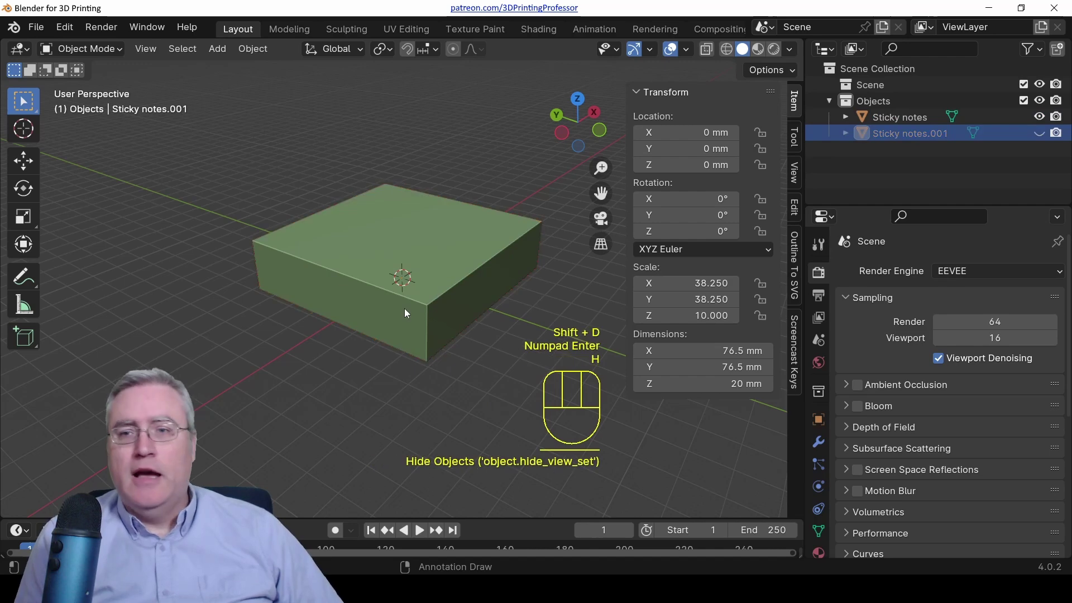
{"action": "left_click", "coordinate": [889, 118]}
{"action": "left_click", "coordinate": [425, 273]}
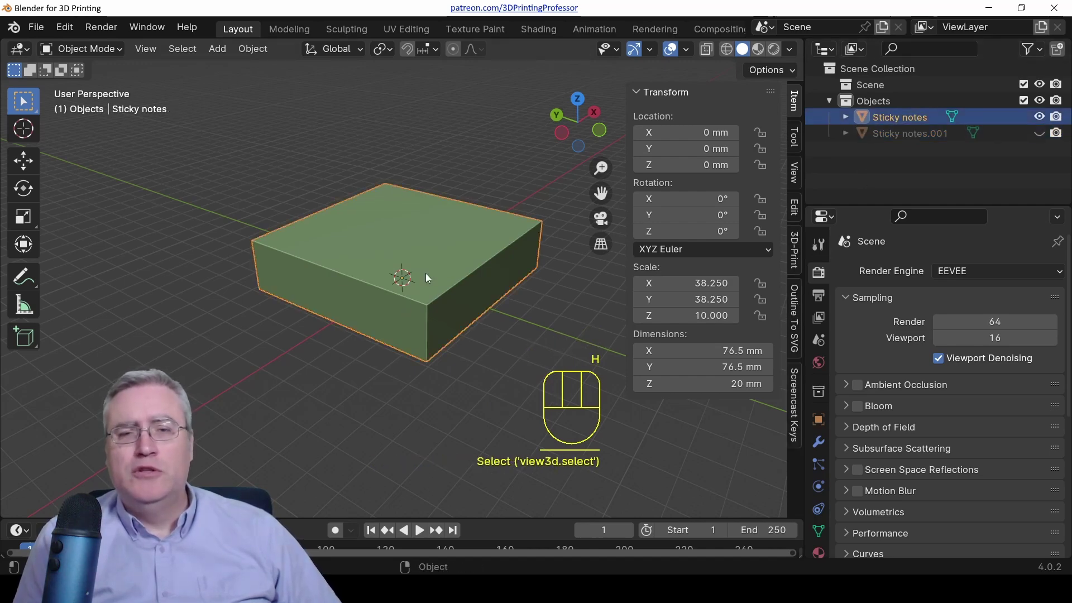
- Delete the top face of the Sticky notes block to open it as a box
{"action": "scroll", "coordinate": [425, 273], "scroll_direction": "up", "scroll_amount": 3}
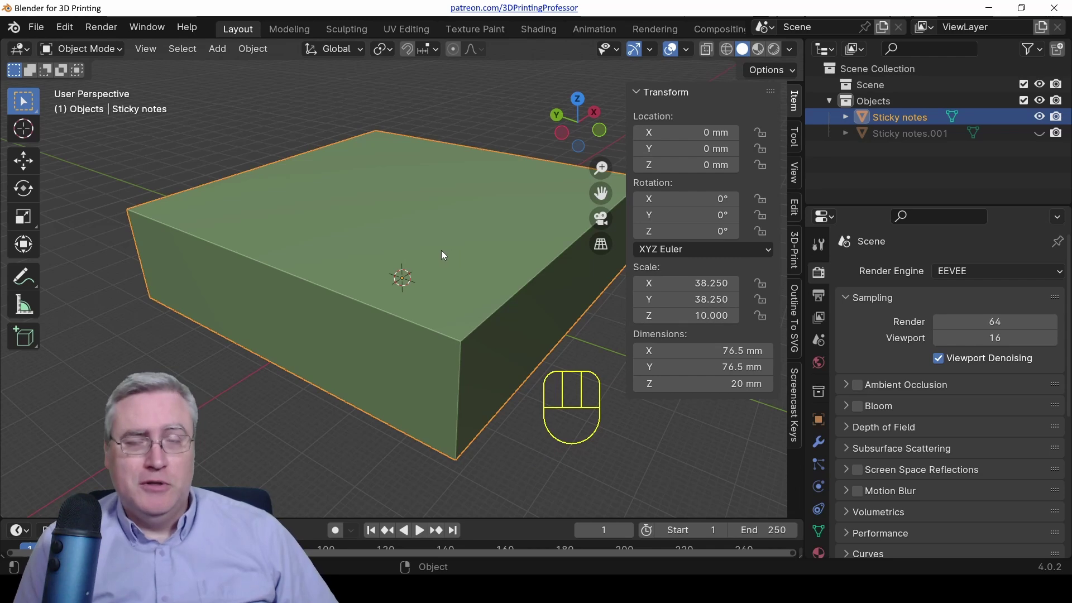
{"action": "key", "text": "Tab"}
{"action": "key", "text": "3"}
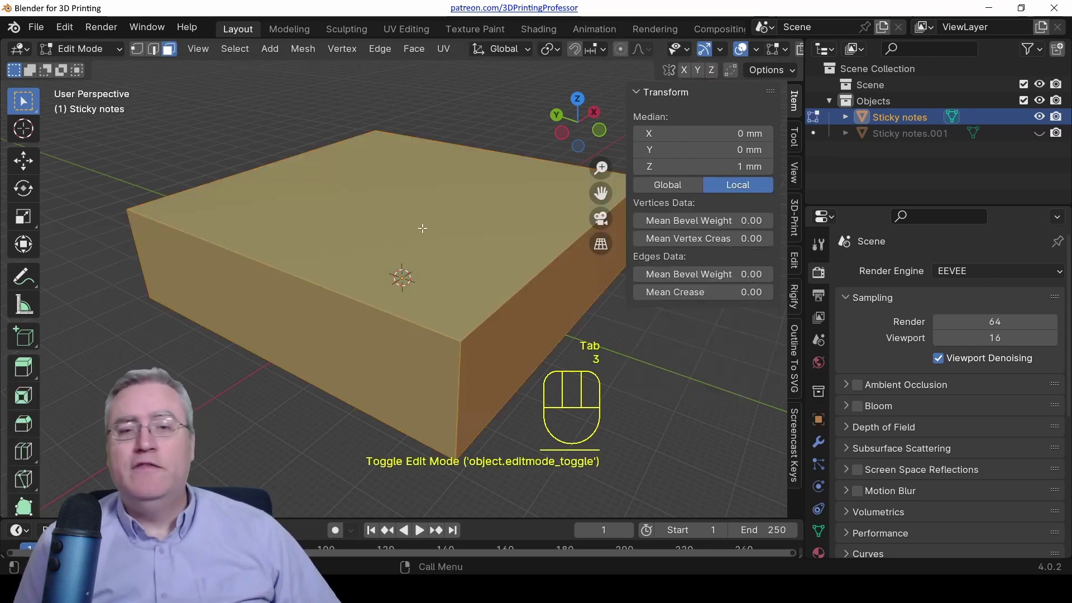
{"action": "left_click", "coordinate": [403, 212]}
{"action": "key", "text": "x"}
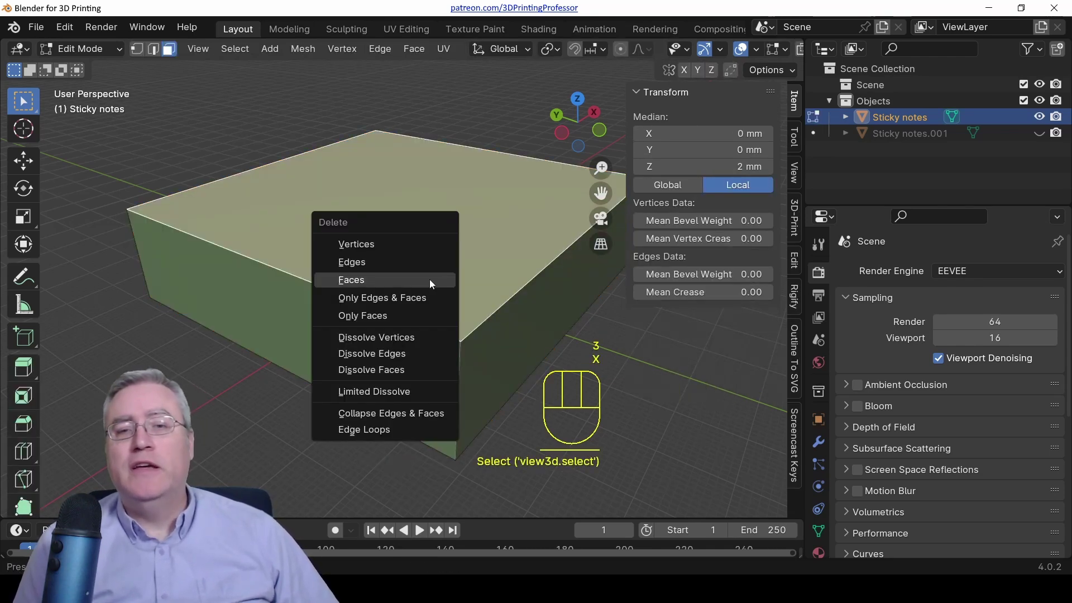
{"action": "left_click", "coordinate": [403, 282]}
- Add a Solidify modifier to the open box with a thickness of 2 mm
{"action": "middle_click_drag", "start_coordinate": [347, 259], "coordinate": [384, 254]}
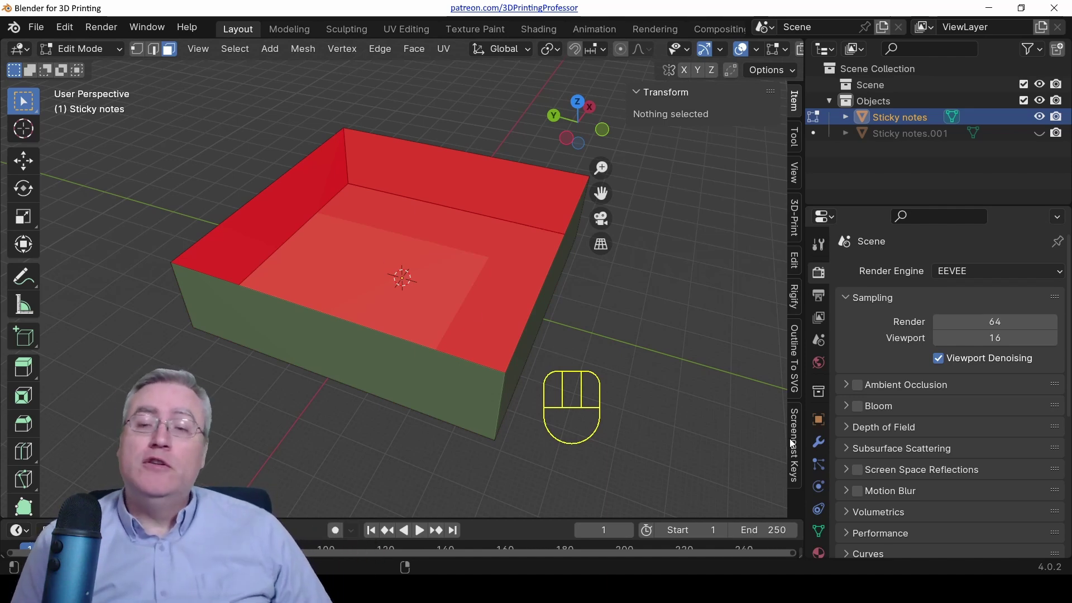
{"action": "left_click", "coordinate": [822, 444]}
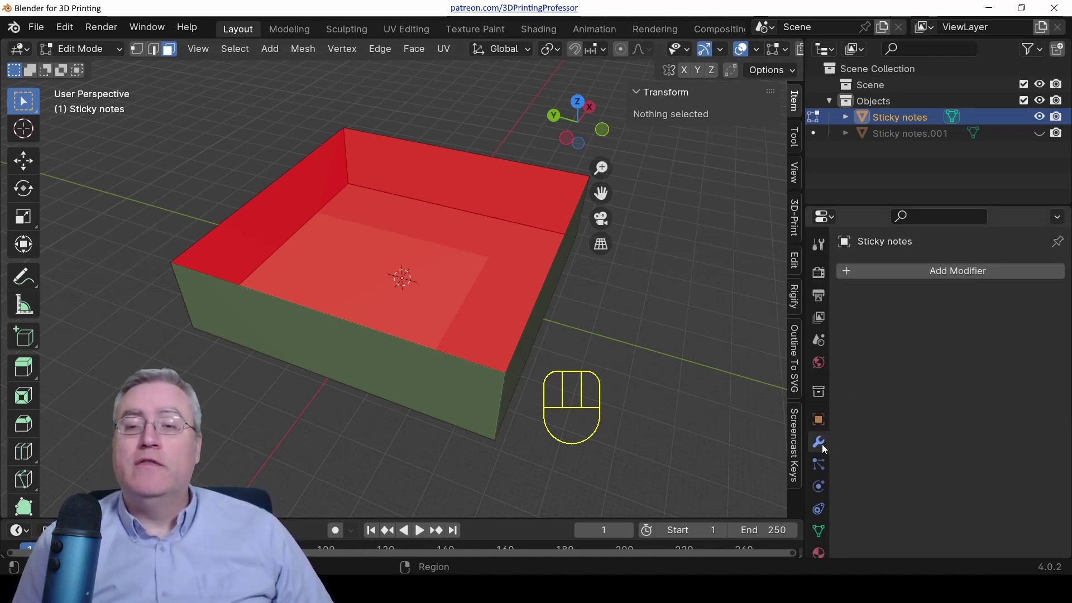
{"action": "left_click", "coordinate": [878, 270]}
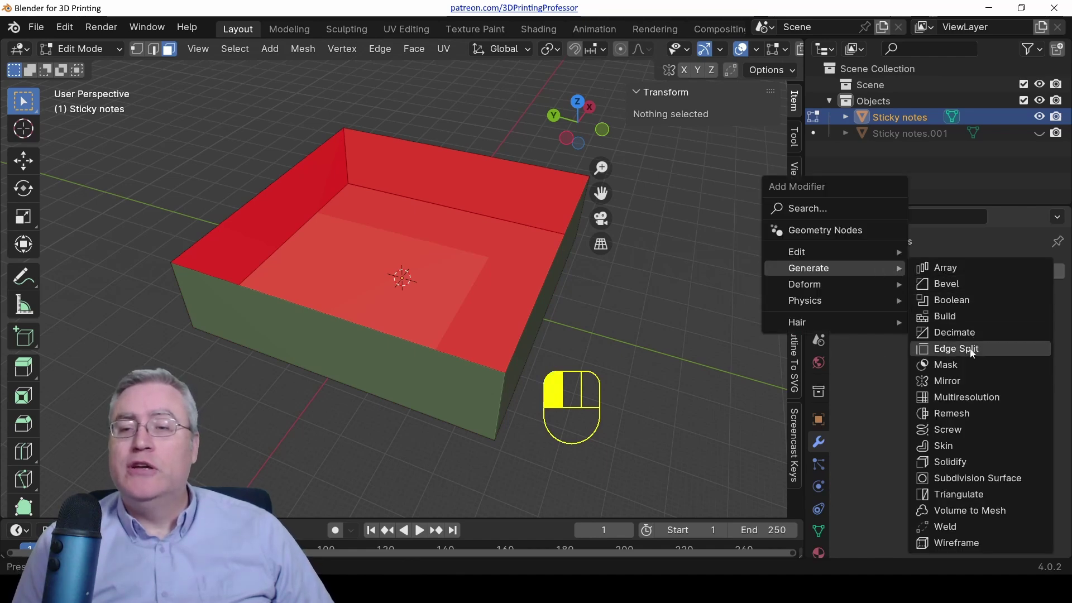
{"action": "left_click", "coordinate": [962, 463]}
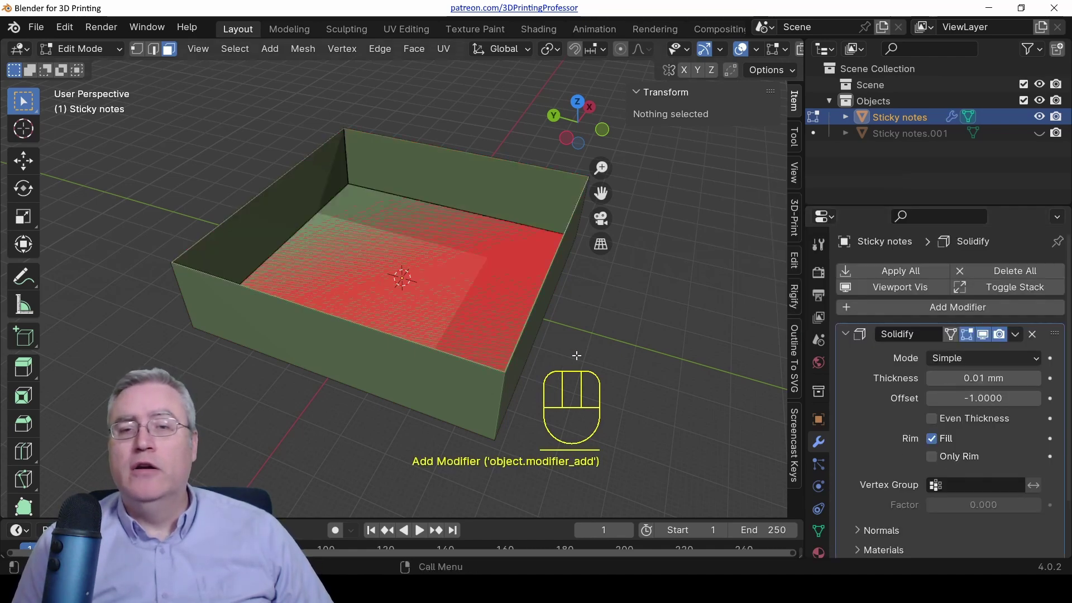
{"action": "left_click", "coordinate": [997, 379]}
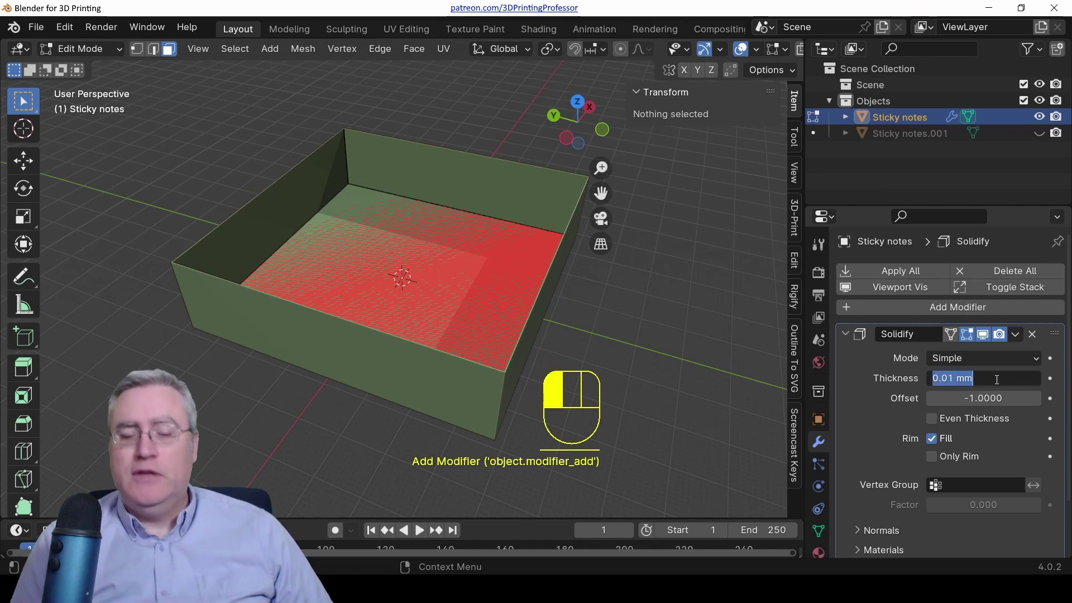
{"action": "type", "text": "2"}
{"action": "key", "text": "Return"}
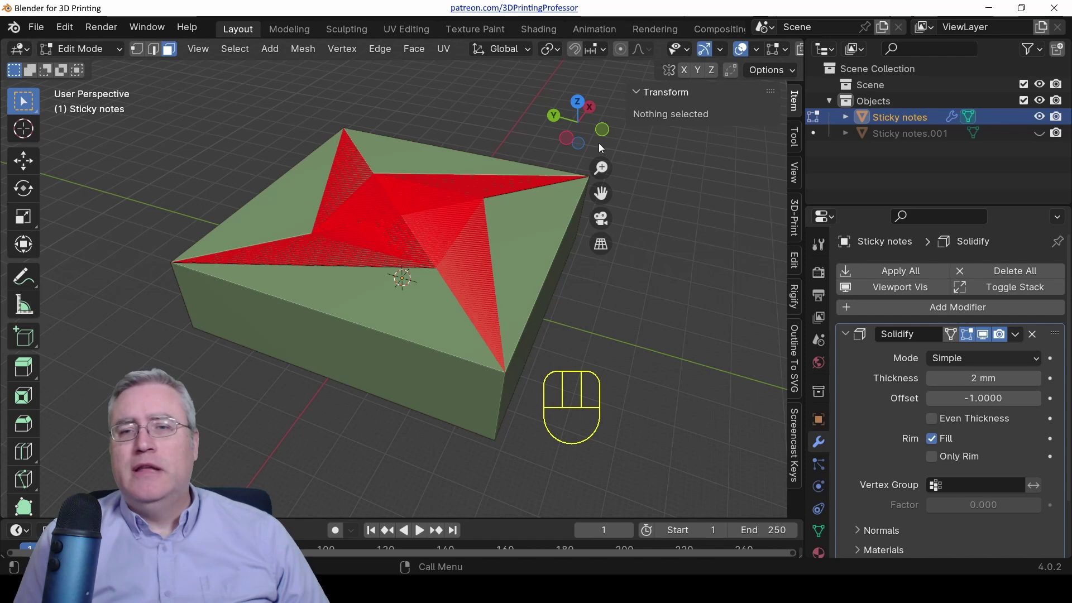
- Apply the scale of the Sticky notes box in Object Mode
{"action": "key", "text": "Tab"}
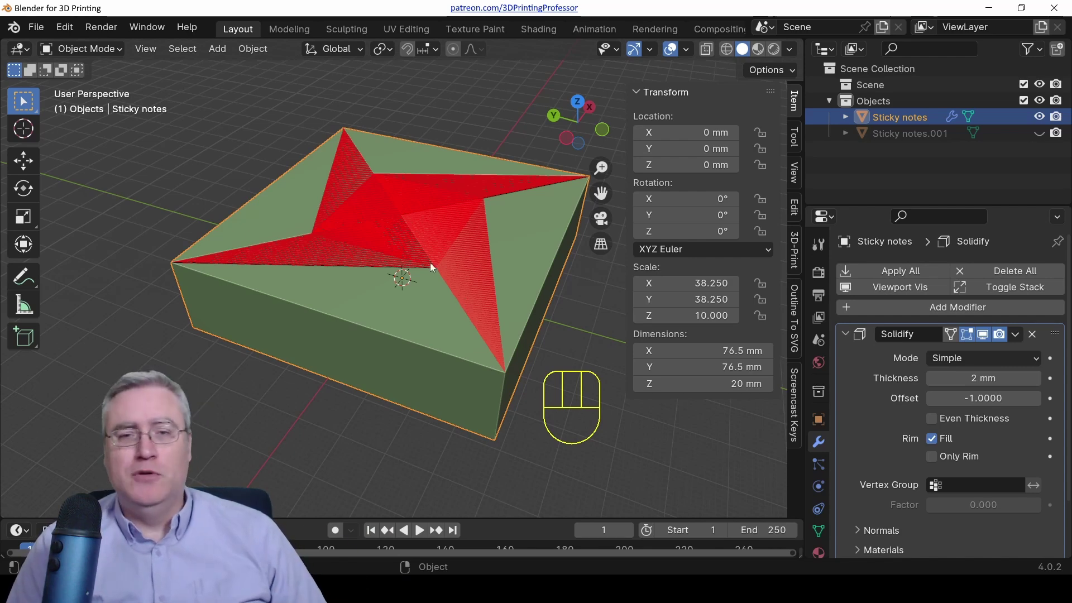
{"action": "key", "text": "ctrl+a"}
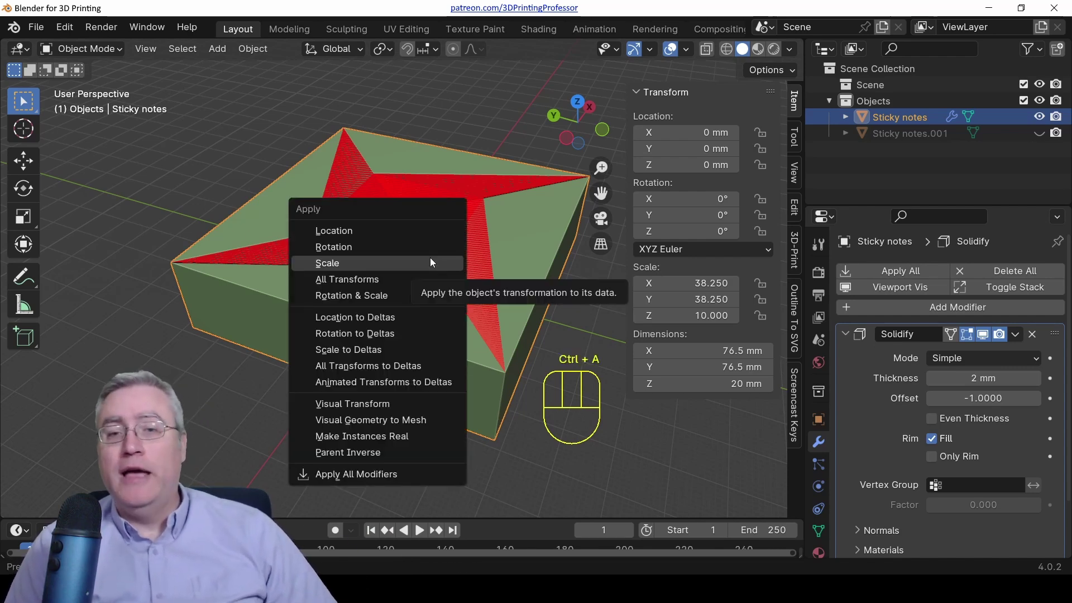
{"action": "left_click", "coordinate": [426, 263]}
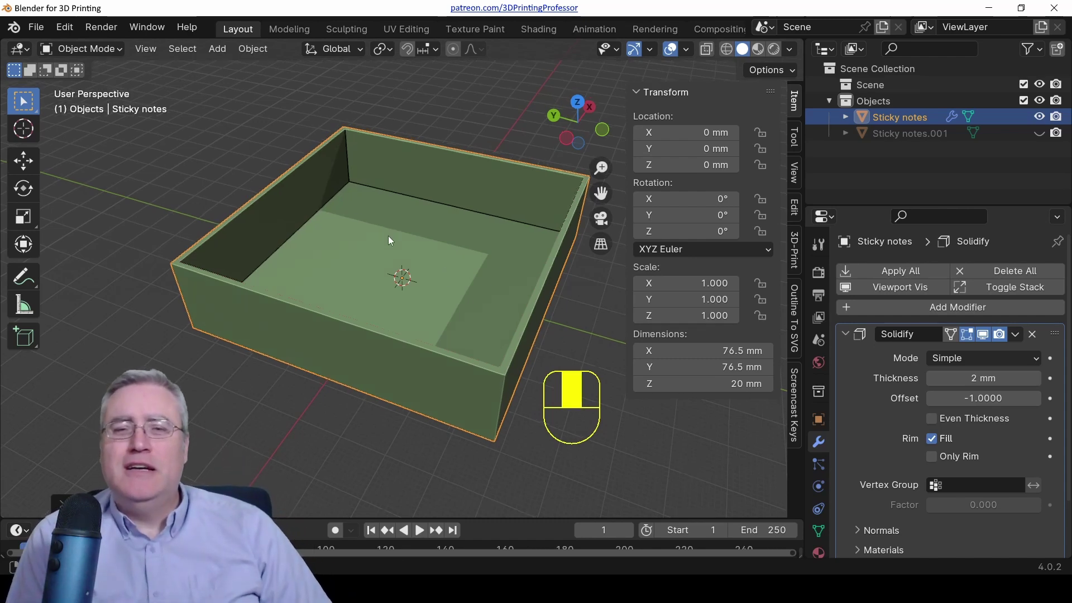
- Compare the box in top view with the Solidify modifier's viewport display on and off, focusing on the front corner walls
{"action": "middle_click_drag", "start_coordinate": [388, 235], "coordinate": [401, 281]}
{"action": "key", "text": "KP_7"}
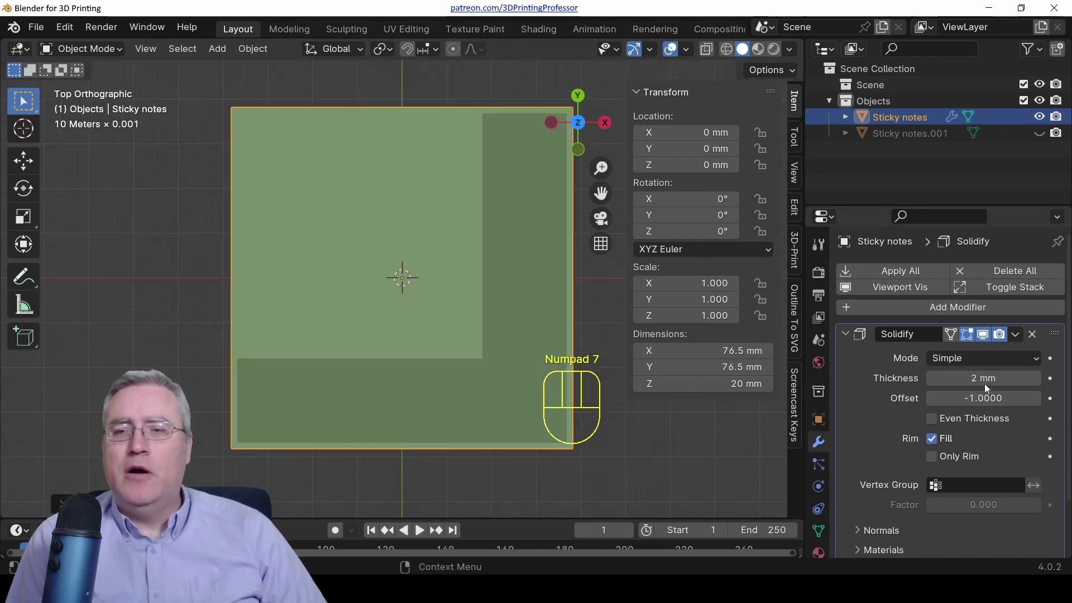
{"action": "left_click", "coordinate": [983, 334]}
{"action": "left_click", "coordinate": [983, 334]}
{"action": "left_click", "coordinate": [983, 334]}
{"action": "left_click", "coordinate": [983, 334]}
{"action": "scroll", "coordinate": [286, 468], "scroll_direction": "up", "scroll_amount": 2}
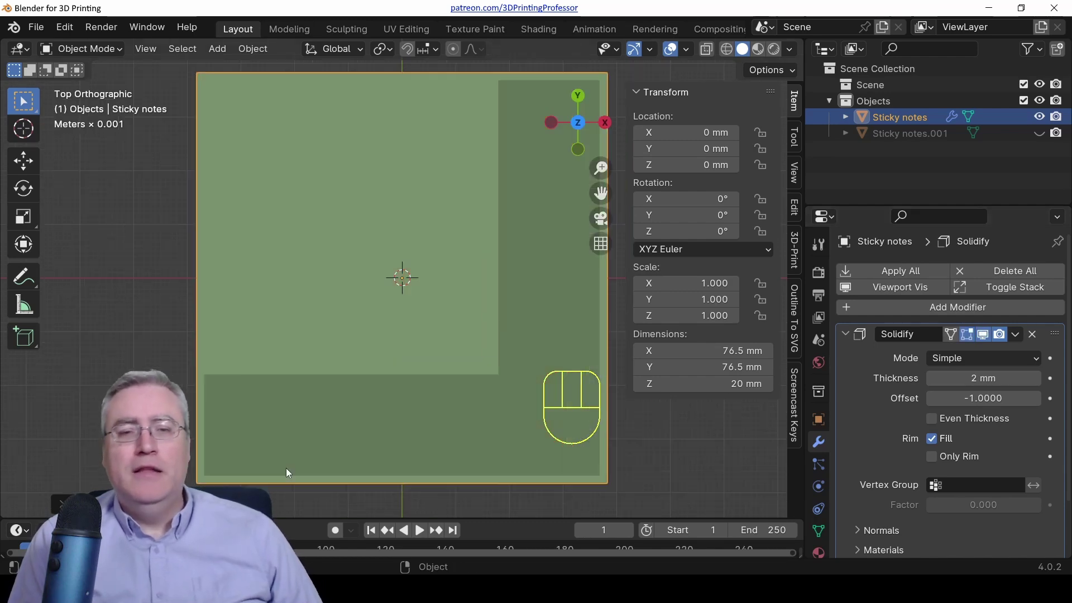
{"action": "middle_click_drag", "start_coordinate": [266, 456], "coordinate": [395, 205], "text": "shift"}
{"action": "scroll", "coordinate": [331, 311], "scroll_direction": "up", "scroll_amount": 5}
{"action": "middle_click_drag", "start_coordinate": [279, 276], "coordinate": [396, 329], "text": "shift"}
{"action": "left_click", "coordinate": [984, 335]}
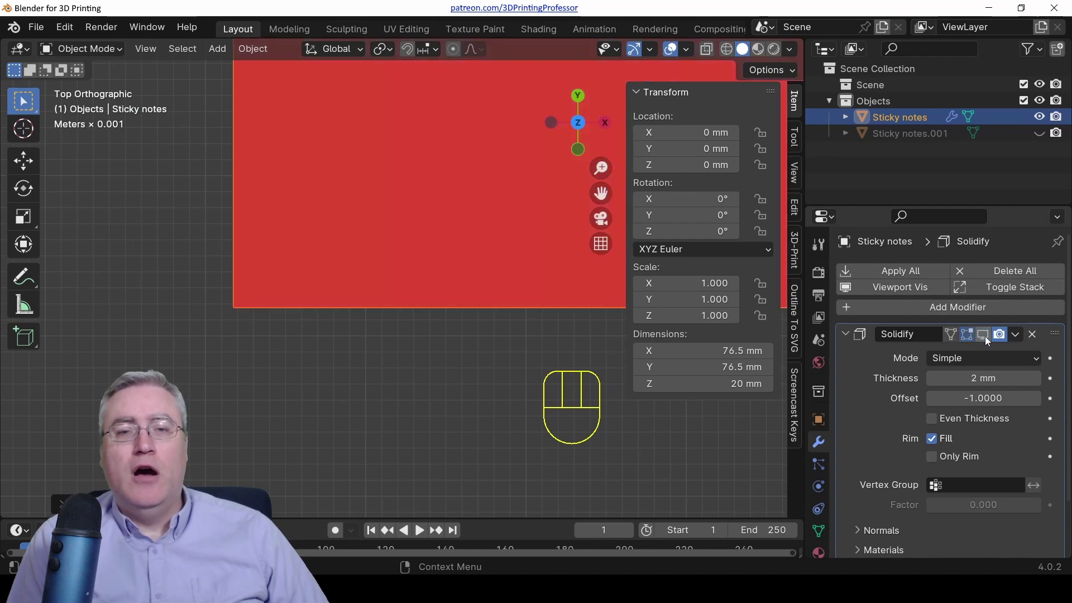
{"action": "left_click", "coordinate": [984, 335]}
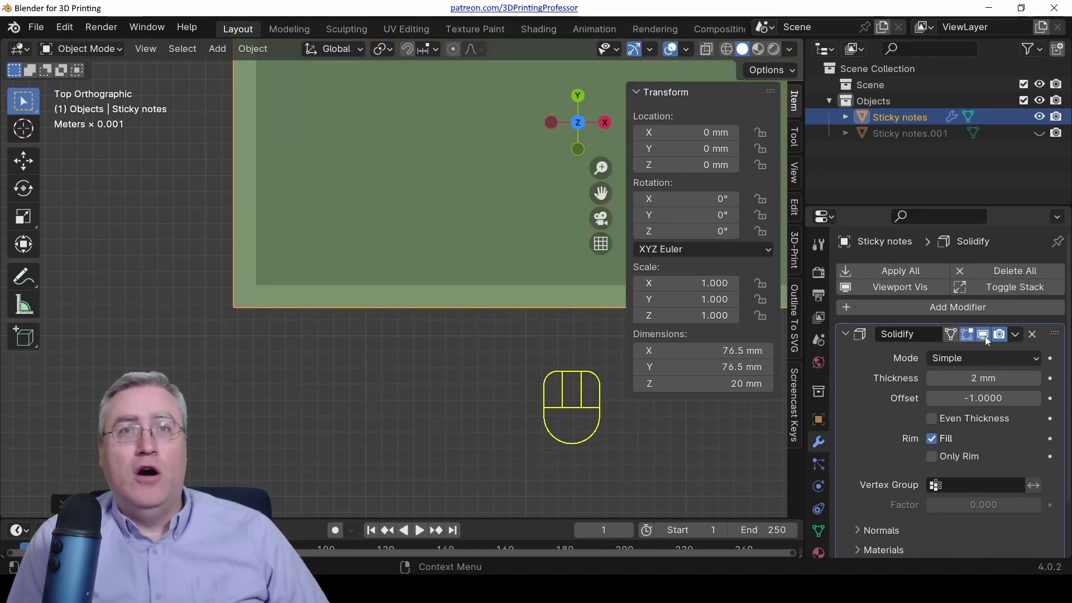
{"action": "middle_click_drag", "start_coordinate": [404, 236], "coordinate": [402, 317], "text": "shift"}
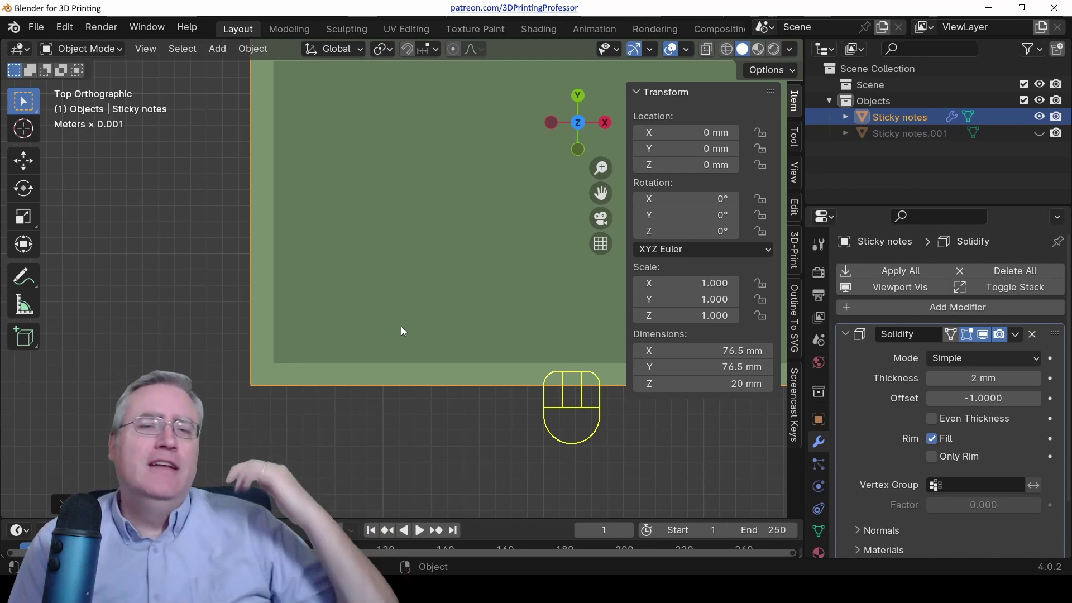
- Set the Solidify offset to 0 and turn off the modifier's viewport display to compare with the original walls
{"action": "left_click", "coordinate": [986, 401]}
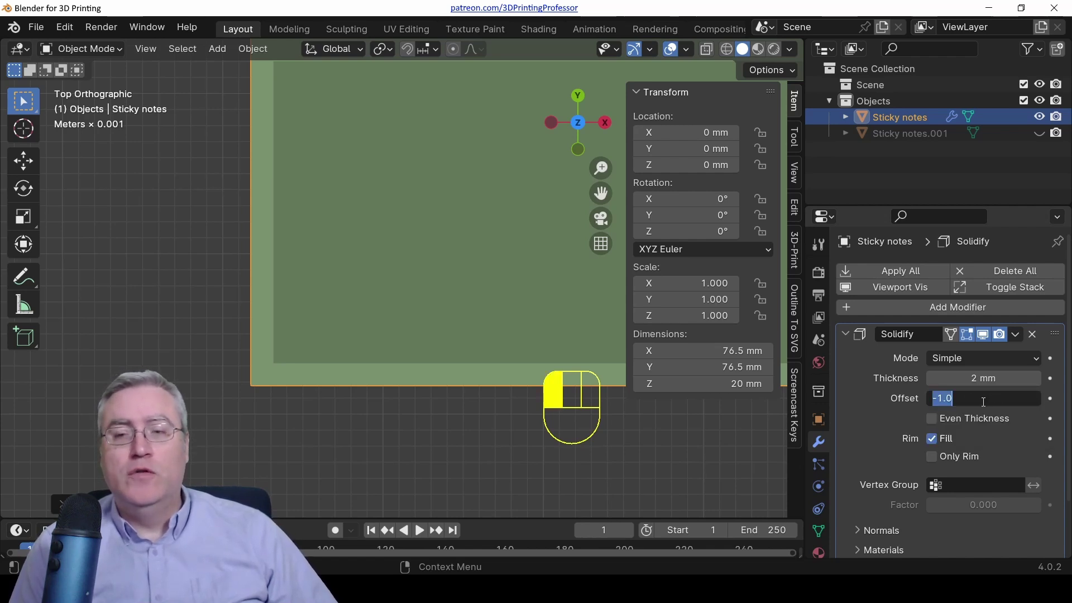
{"action": "type", "text": "0"}
{"action": "key", "text": "Return"}
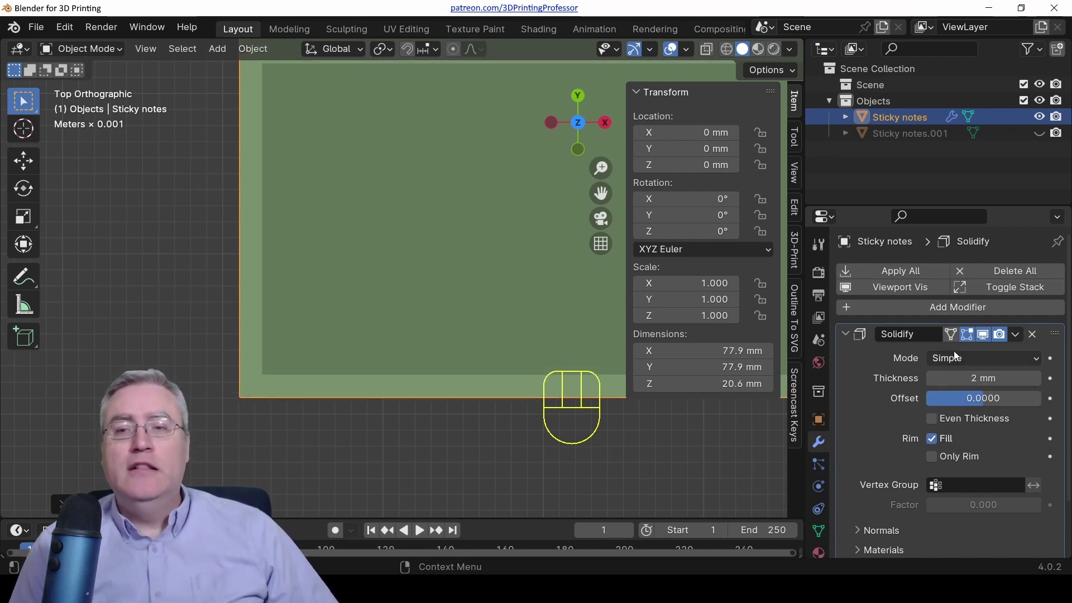
{"action": "left_click", "coordinate": [987, 334]}
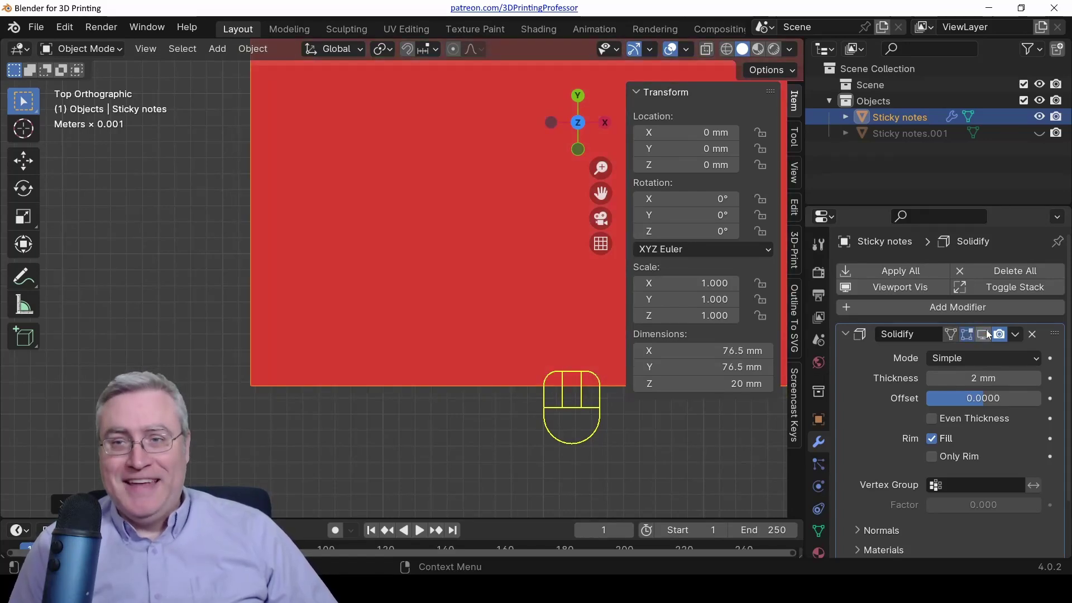
- Set the Solidify offset to 1 and toggle the modifier's viewport display to compare the walls, leaving it on
{"action": "left_click", "coordinate": [987, 396]}
{"action": "type", "text": "1"}
{"action": "key", "text": "Return"}
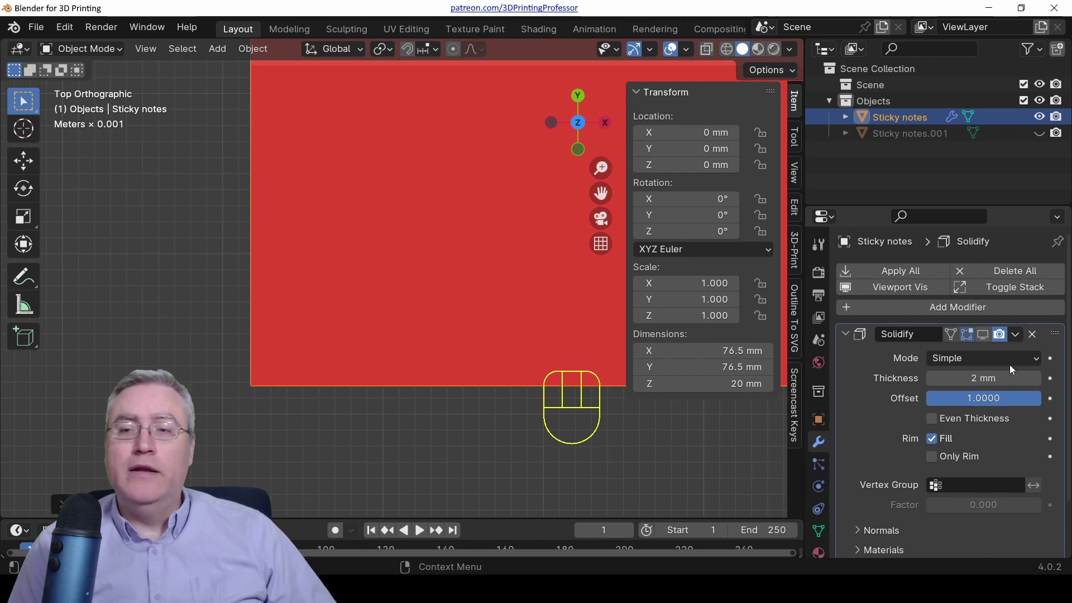
{"action": "left_click", "coordinate": [984, 334]}
{"action": "left_click", "coordinate": [984, 334]}
{"action": "left_click", "coordinate": [984, 334]}
{"action": "left_click", "coordinate": [984, 334]}
{"action": "left_click", "coordinate": [984, 334]}
{"action": "left_click", "coordinate": [984, 335]}
{"action": "left_click", "coordinate": [984, 335]}
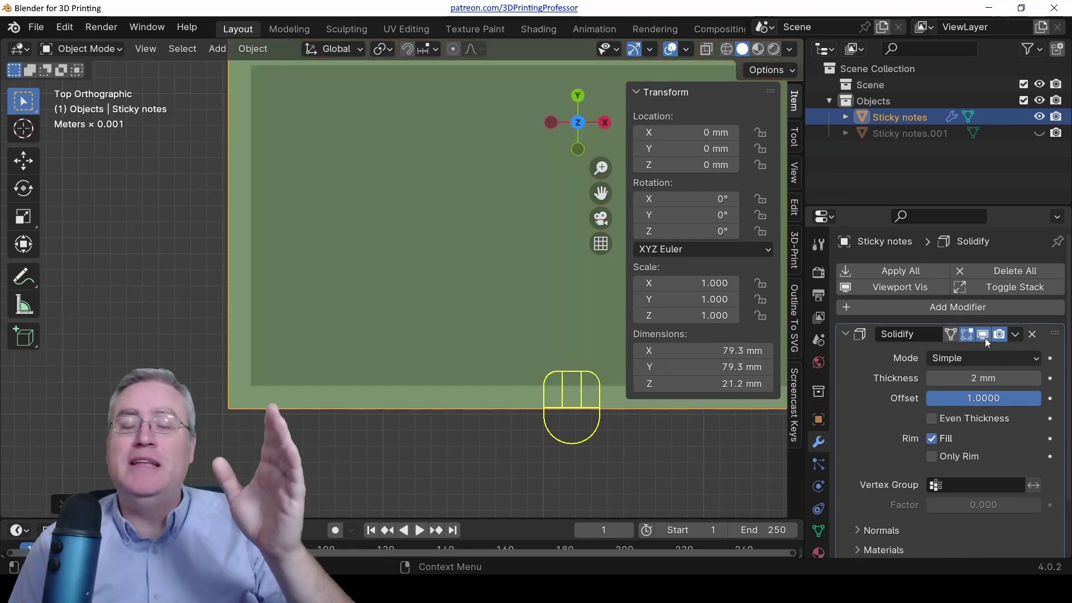
- In Edit Mode, turn off the Solidify viewport display and cut four evenly spaced edge loops across the box from front to back
{"action": "middle_click_drag", "start_coordinate": [198, 421], "coordinate": [226, 269]}
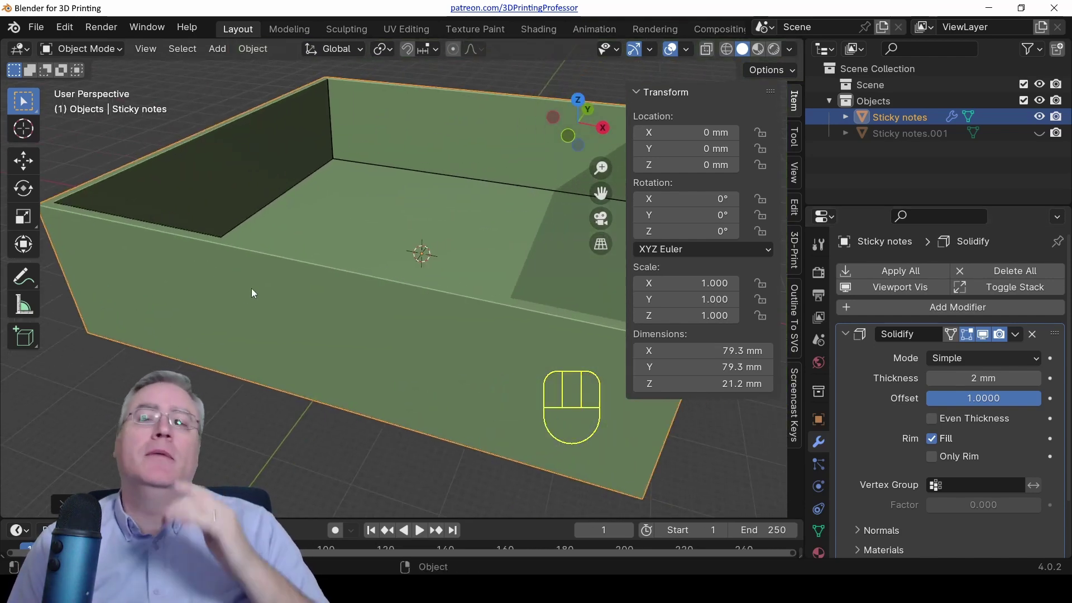
{"action": "scroll", "coordinate": [290, 279], "scroll_direction": "down", "scroll_amount": 2}
{"action": "middle_click_drag", "start_coordinate": [357, 262], "coordinate": [312, 273]}
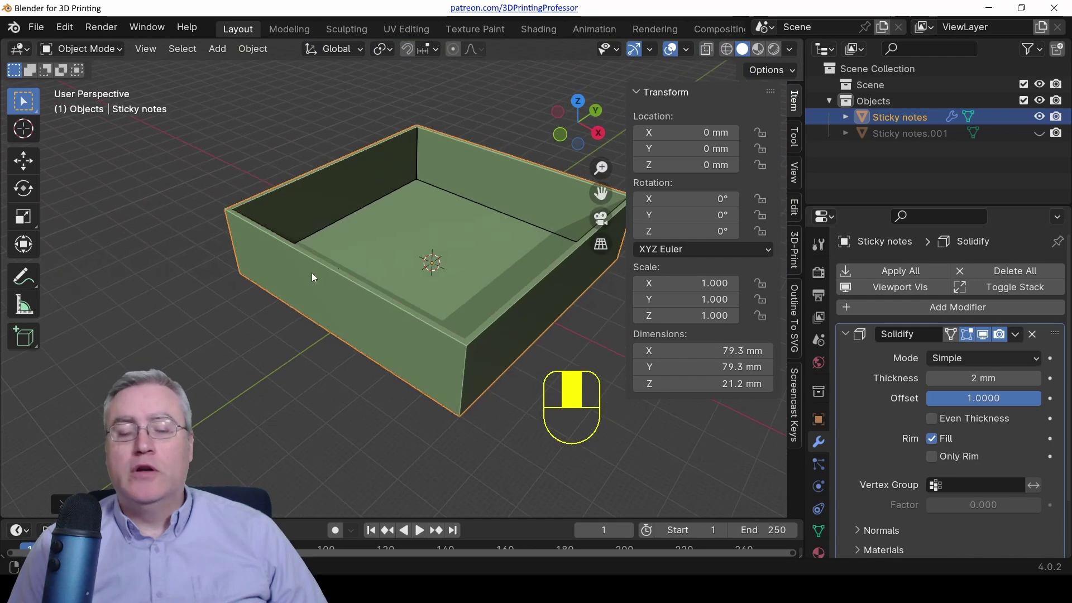
{"action": "scroll", "coordinate": [327, 287], "scroll_direction": "up", "scroll_amount": 2}
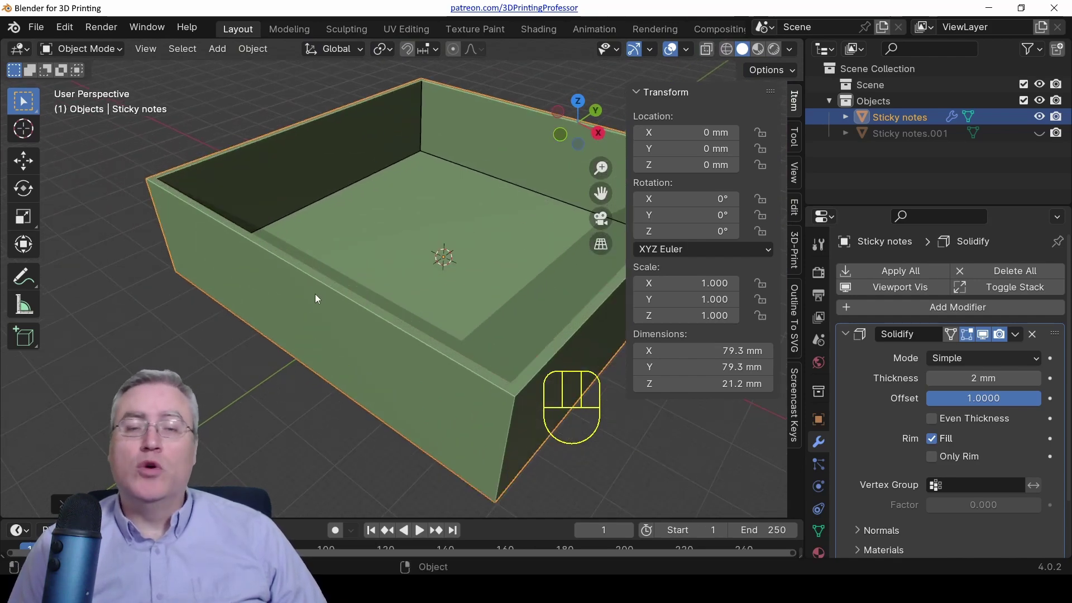
{"action": "key", "text": "Tab"}
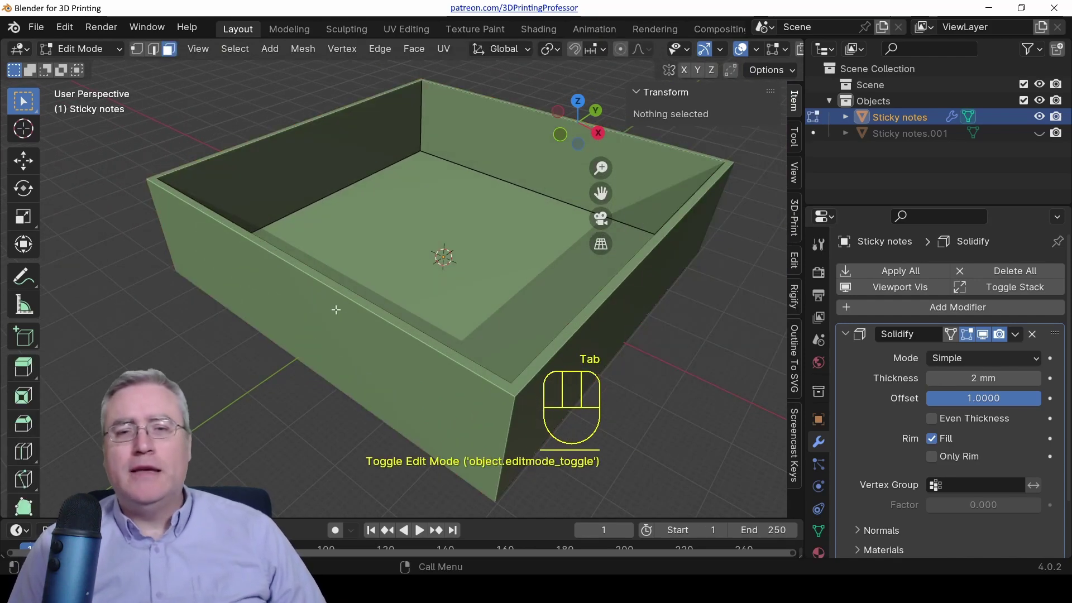
{"action": "left_click", "coordinate": [984, 334]}
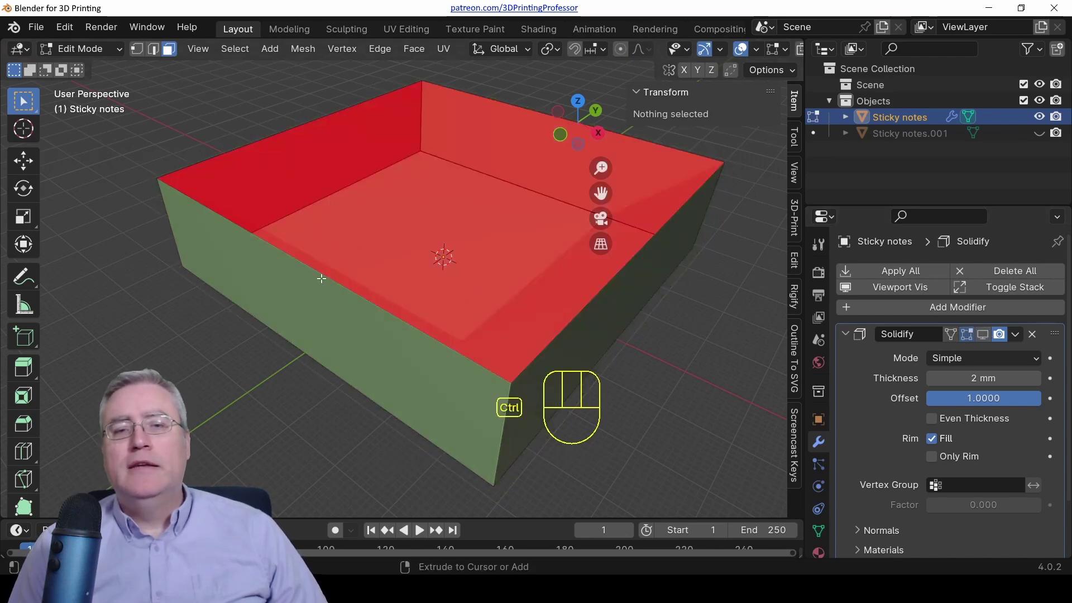
{"action": "key", "text": "ctrl+r"}
{"action": "scroll", "coordinate": [321, 278], "scroll_direction": "up", "scroll_amount": 4}
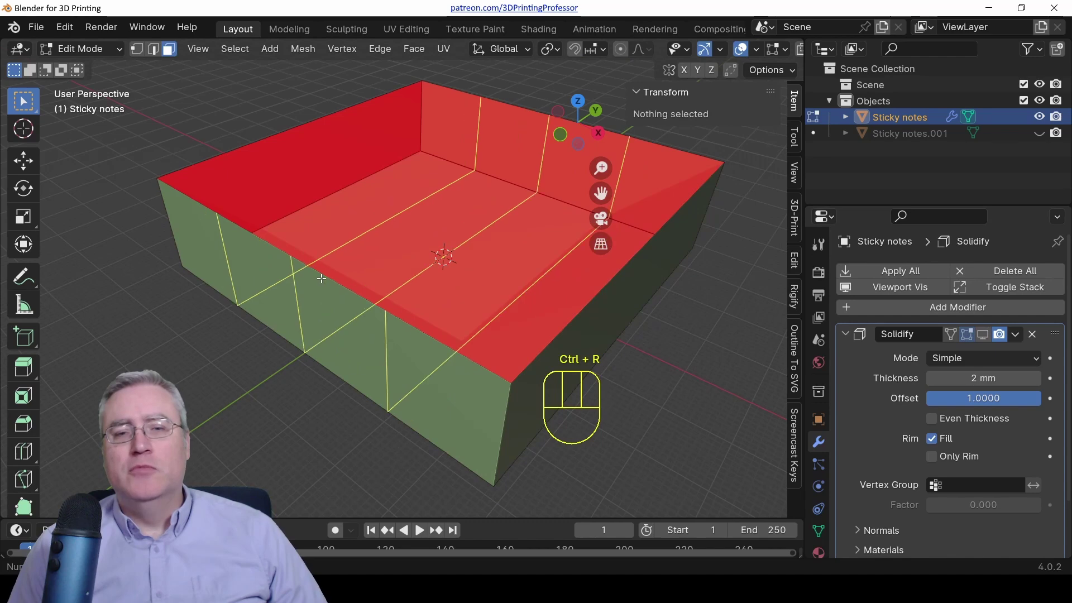
{"action": "left_click", "coordinate": [321, 278]}
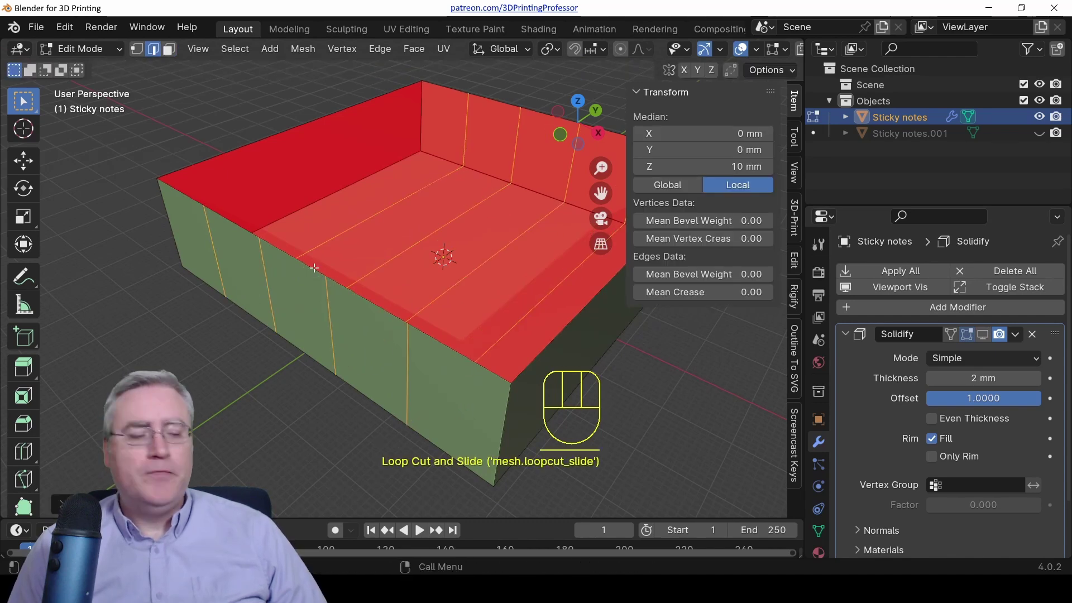
- Lower the middle top edge of the front wall along Z to a height of about 6 mm and scale the edge wider
{"action": "left_click", "coordinate": [313, 261]}
{"action": "key", "text": "g"}
{"action": "key", "text": "z"}
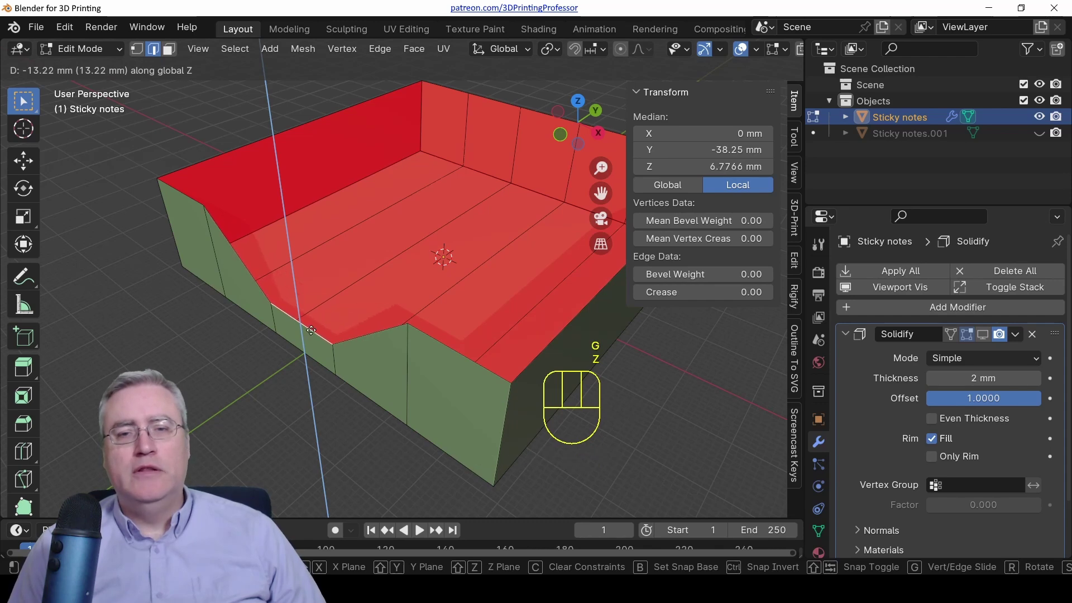
{"action": "left_click", "coordinate": [311, 331], "text": "ctrl"}
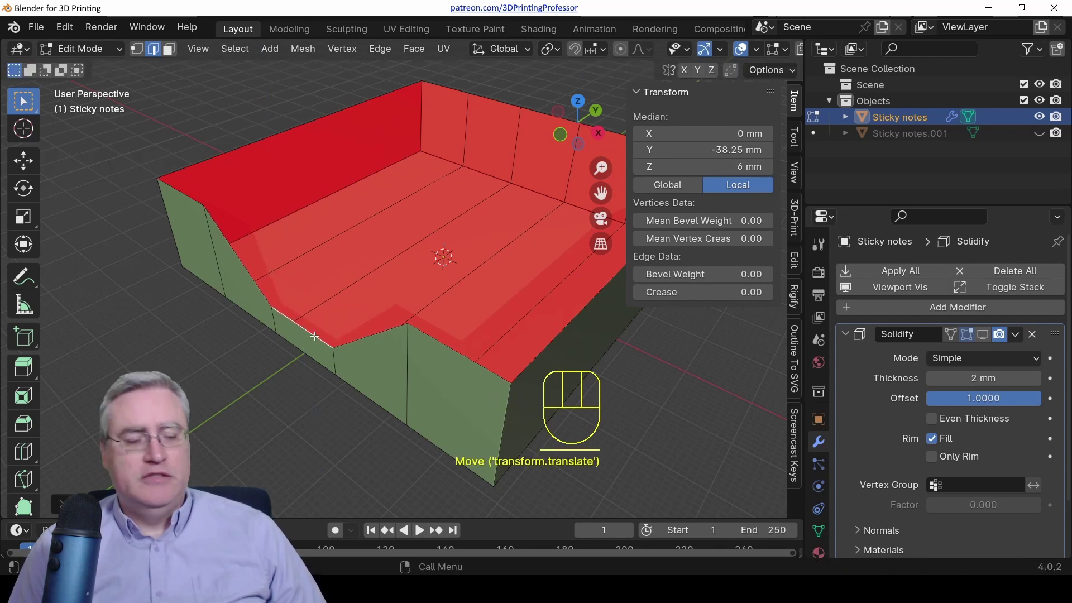
{"action": "key", "text": "s"}
{"action": "left_click", "coordinate": [339, 343]}
- Set the lowered front edge's Z position to 2 mm and turn the Solidify viewport display back on
{"action": "middle_click_drag", "start_coordinate": [339, 343], "coordinate": [481, 244]}
{"action": "key", "text": "KP_1"}
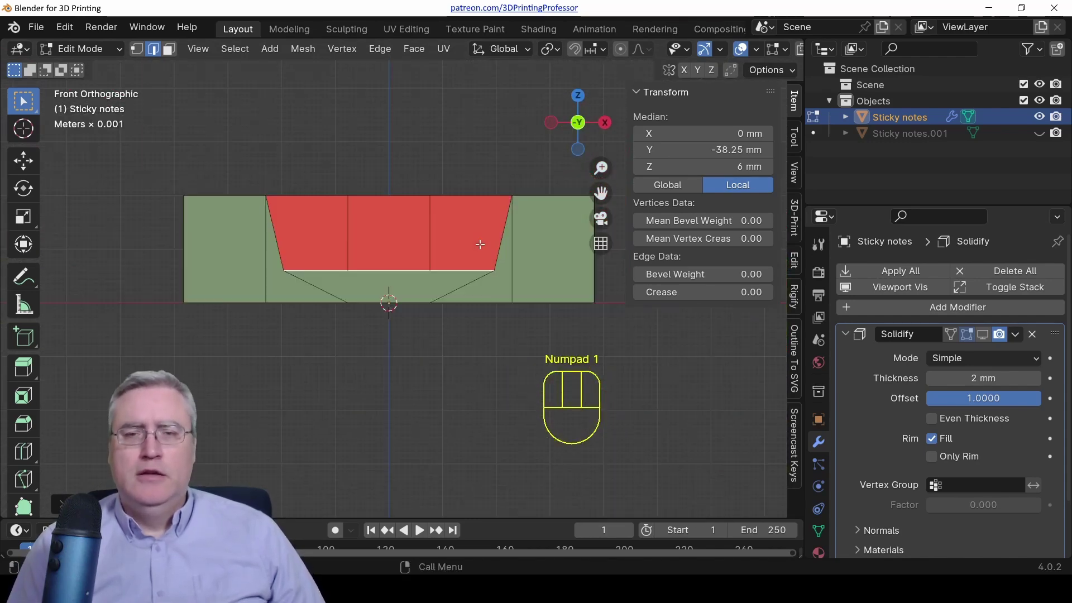
{"action": "scroll", "coordinate": [475, 242], "scroll_direction": "up", "scroll_amount": 3}
{"action": "left_click", "coordinate": [706, 166]}
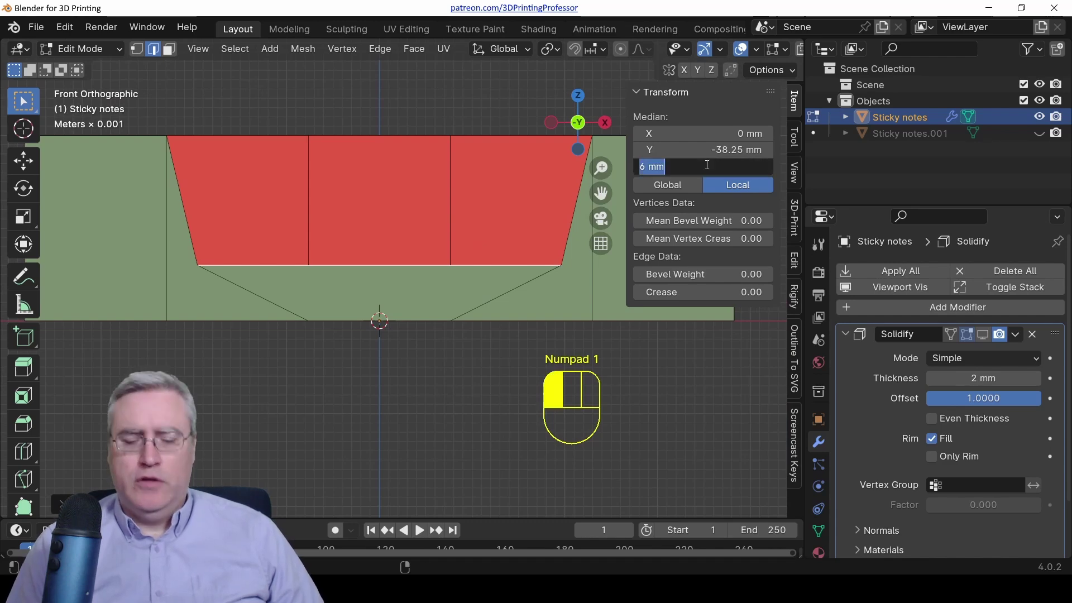
{"action": "type", "text": "2"}
{"action": "key", "text": "Return"}
{"action": "middle_click_drag", "start_coordinate": [373, 251], "coordinate": [339, 268]}
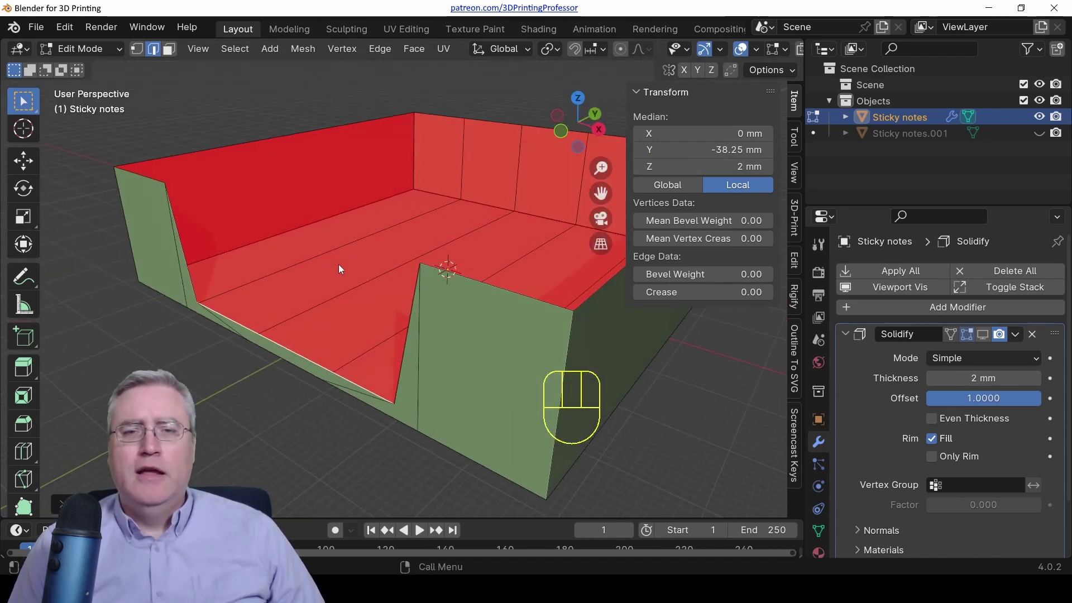
{"action": "left_click", "coordinate": [983, 334]}
- Examine the thickness of the solidified front wall and floor from the side in wireframe shading
{"action": "scroll", "coordinate": [426, 346], "scroll_direction": "down", "scroll_amount": 1}
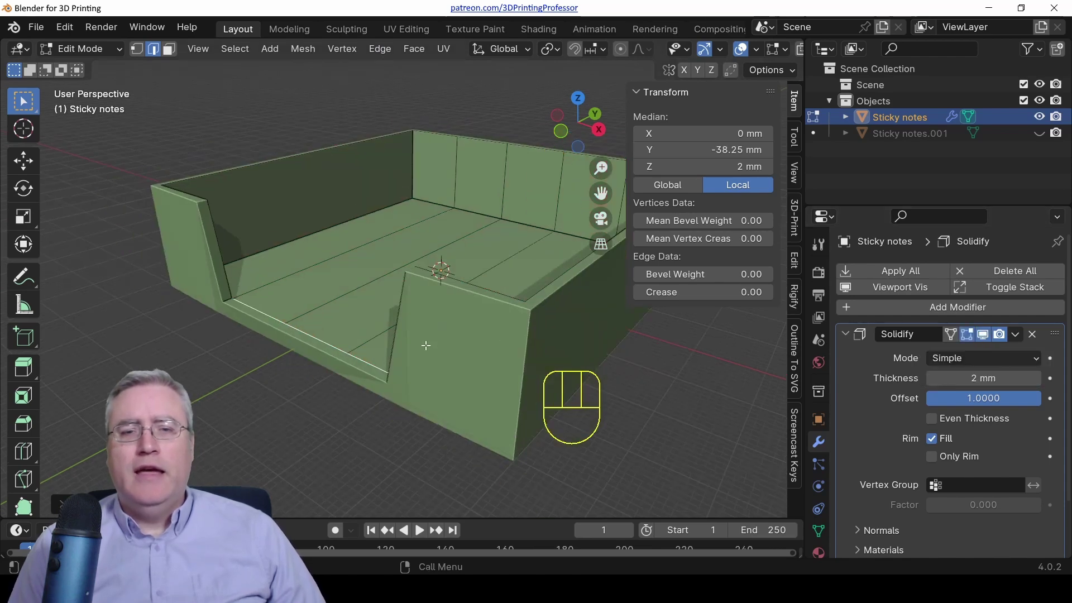
{"action": "key", "text": "KP_3"}
{"action": "scroll", "coordinate": [426, 345], "scroll_direction": "up", "scroll_amount": 4}
{"action": "middle_click_drag", "start_coordinate": [191, 371], "coordinate": [352, 365], "text": "shift"}
{"action": "scroll", "coordinate": [352, 365], "scroll_direction": "up", "scroll_amount": 2}
{"action": "key", "text": "z"}
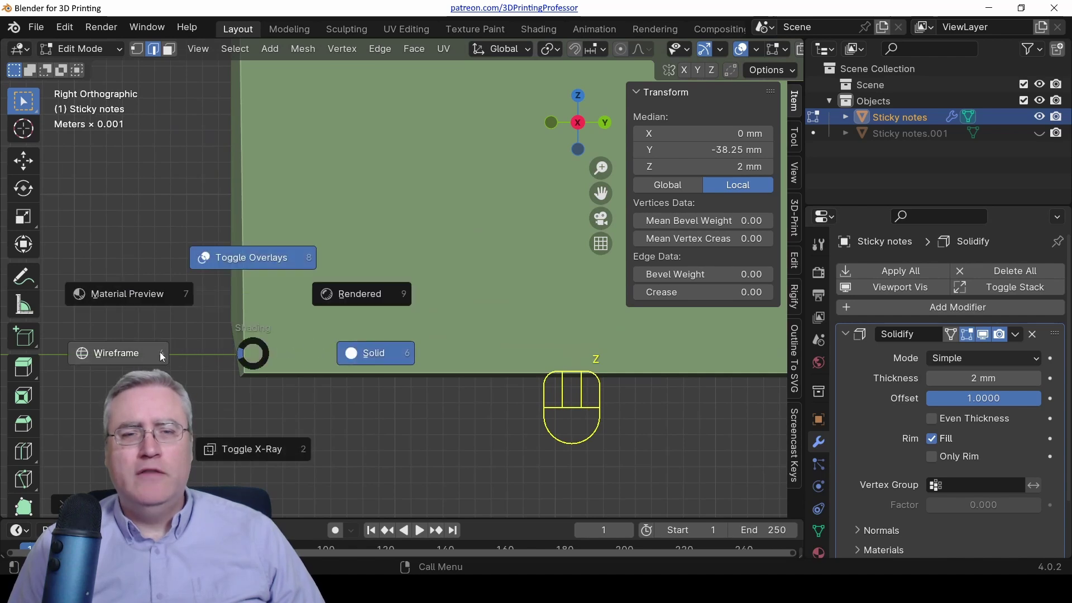
{"action": "left_click", "coordinate": [292, 388]}
{"action": "scroll", "coordinate": [357, 402], "scroll_direction": "up", "scroll_amount": 2}
{"action": "middle_click_drag", "start_coordinate": [357, 401], "coordinate": [426, 269], "text": "shift"}
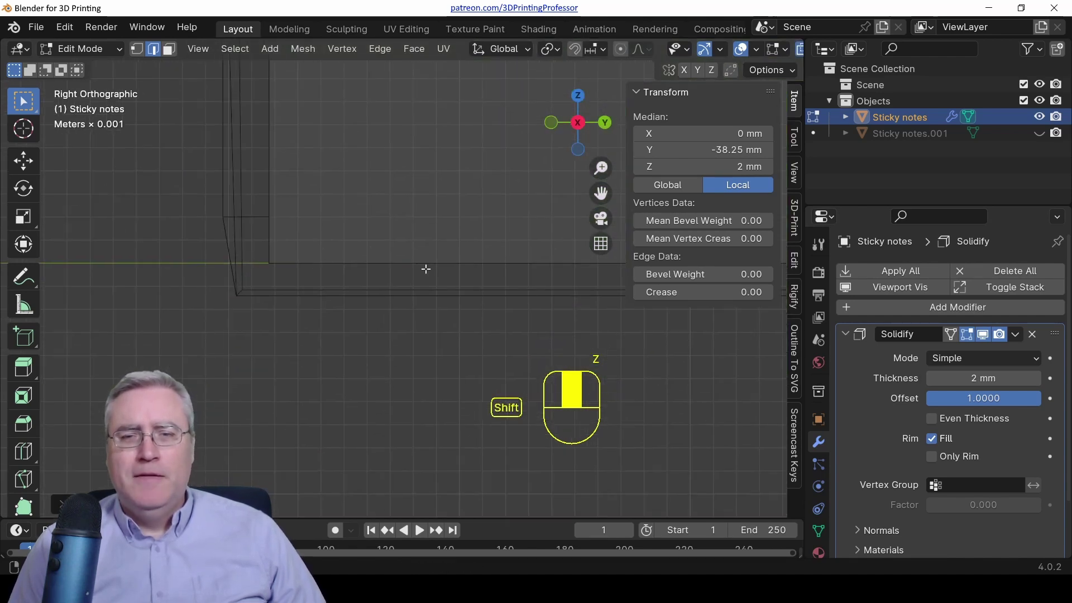
{"action": "middle_click_drag", "start_coordinate": [263, 268], "coordinate": [409, 301]}
{"action": "middle_click_drag", "start_coordinate": [416, 339], "coordinate": [336, 242]}
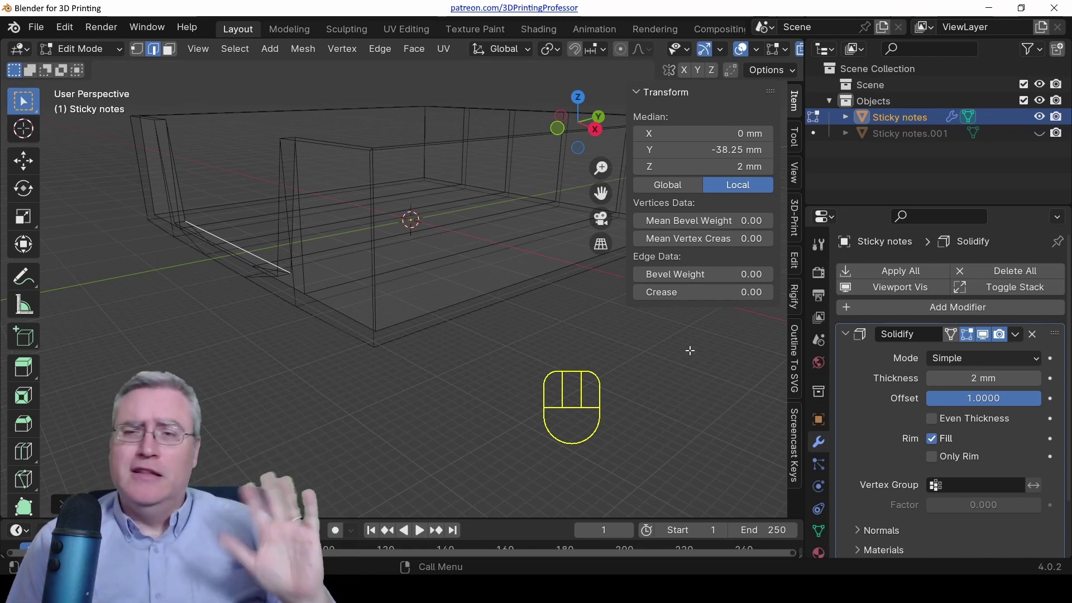
- Enable Even Thickness on the Solidify modifier and check the walls from the front and the side
{"action": "left_click", "coordinate": [931, 418]}
{"action": "key", "text": "KP_1"}
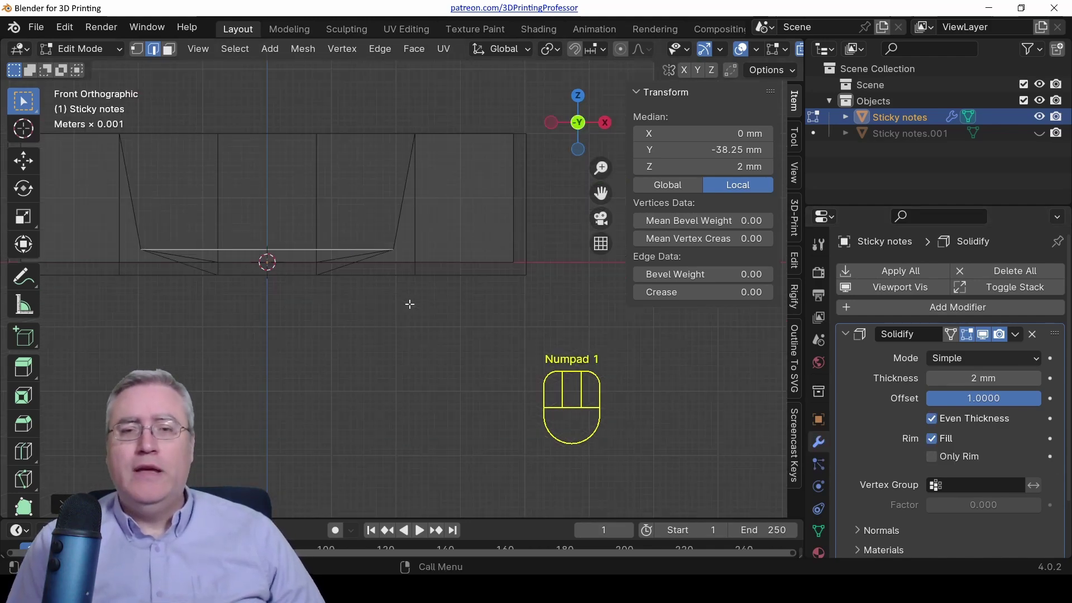
{"action": "middle_click_drag", "start_coordinate": [283, 232], "coordinate": [388, 304]}
{"action": "key", "text": "KP_3"}
- Return to Object Mode with solid shading and inspect the notched holder
{"action": "key", "text": "Tab"}
{"action": "key", "text": "z"}
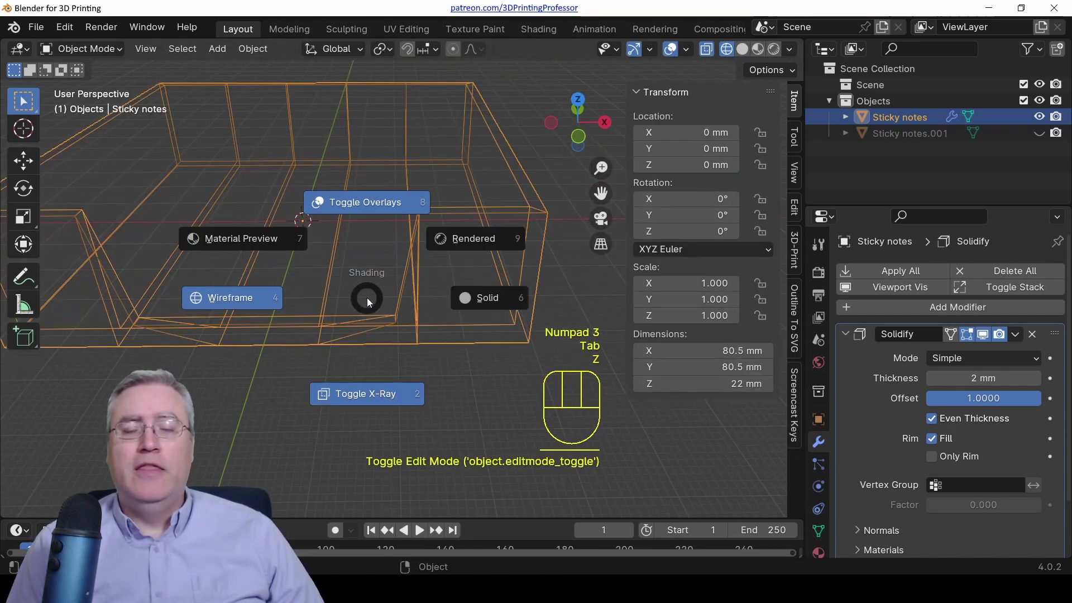
{"action": "left_click", "coordinate": [467, 298]}
{"action": "scroll", "coordinate": [400, 244], "scroll_direction": "down", "scroll_amount": 3}
{"action": "middle_click_drag", "start_coordinate": [400, 244], "coordinate": [340, 246]}
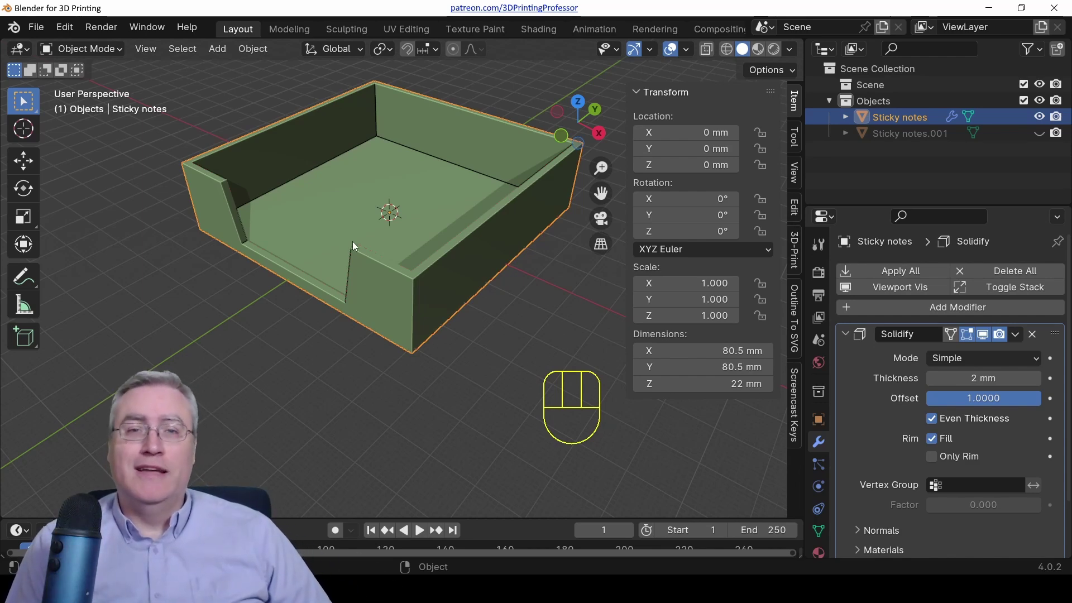
{"action": "middle_click_drag", "start_coordinate": [424, 239], "coordinate": [388, 274], "text": "shift"}
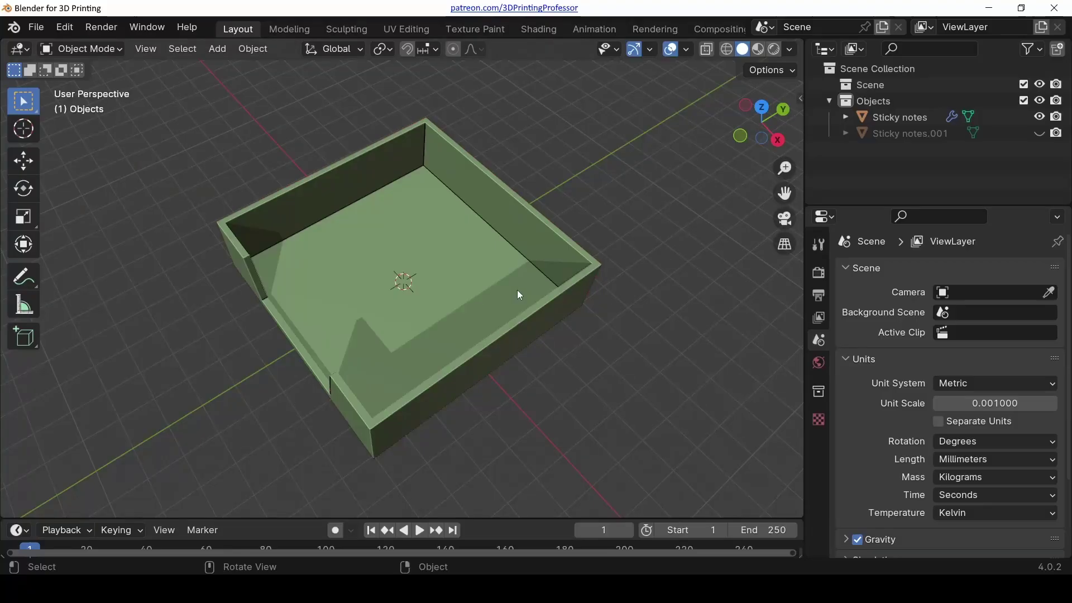
- Hide the Sticky notes holder and show the solid Sticky notes.001 block instead
{"action": "left_click", "coordinate": [517, 296]}
{"action": "key", "text": "h"}
{"action": "left_click", "coordinate": [1040, 133]}
{"action": "middle_click_drag", "start_coordinate": [581, 313], "coordinate": [413, 330]}
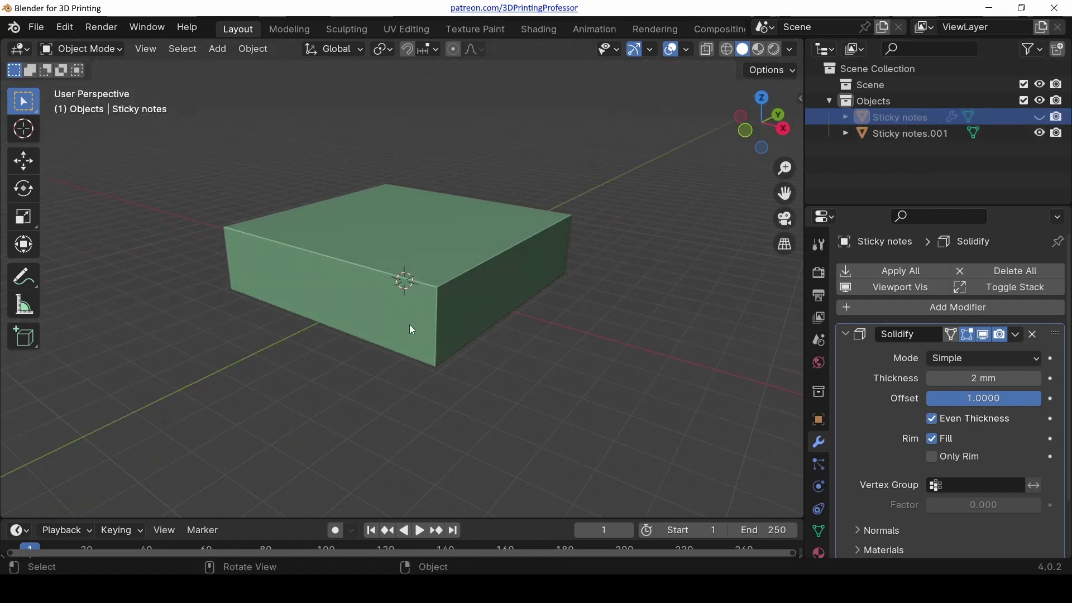
- Add a cube at the origin and move its mesh up 1 mm along Z in Edit Mode
{"action": "key", "text": "KP_1"}
{"action": "key", "text": "shift+a"}
{"action": "mouse_move", "coordinate": [377, 259]}
{"action": "left_click", "coordinate": [462, 276]}
{"action": "scroll", "coordinate": [377, 307], "scroll_direction": "up", "scroll_amount": 5}
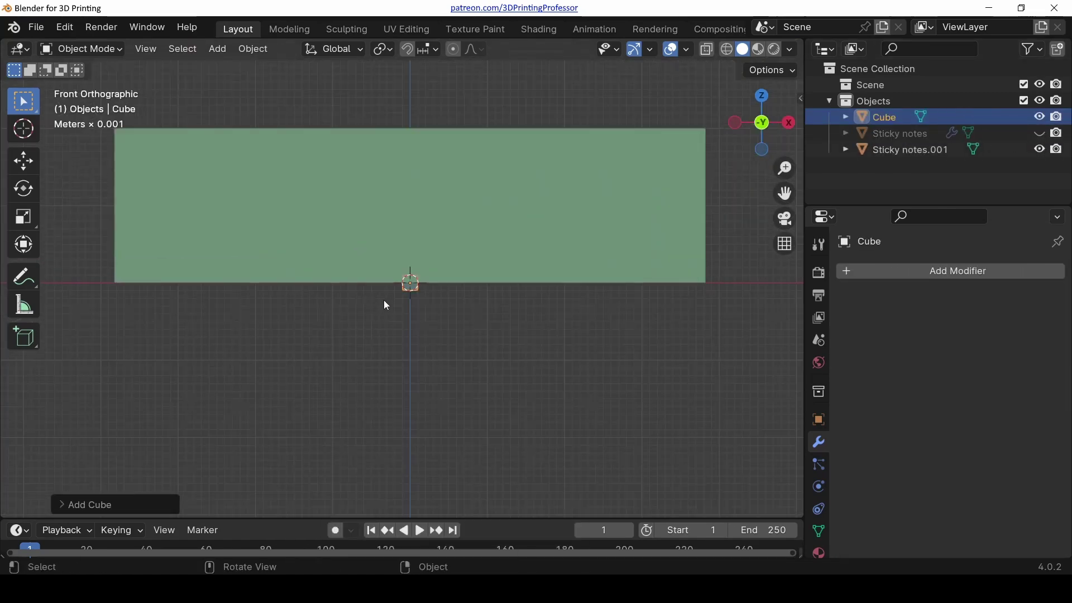
{"action": "key", "text": "Tab"}
{"action": "type", "text": "gz"}
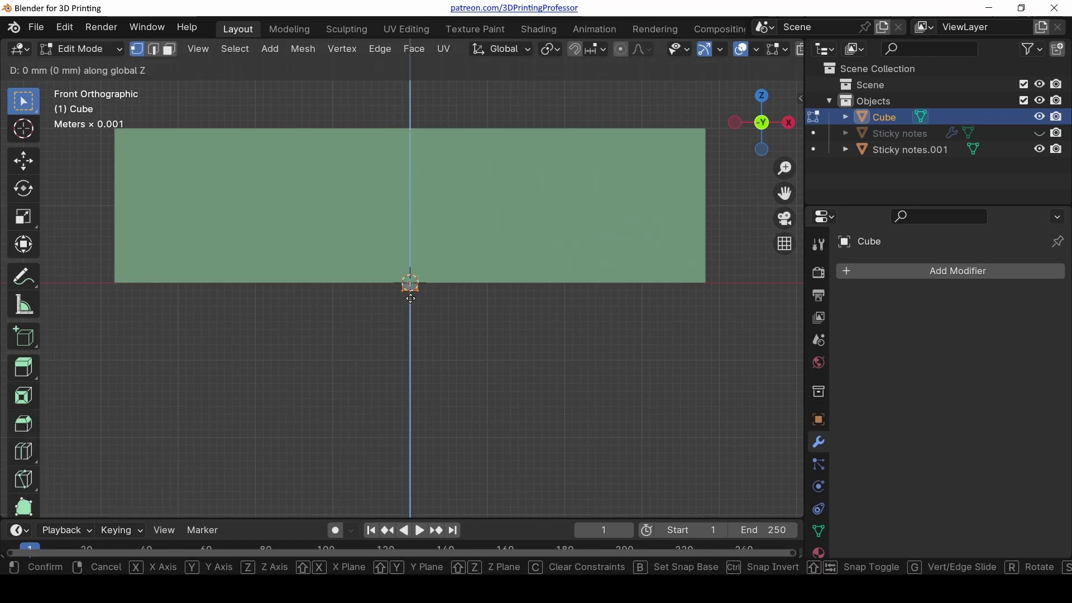
{"action": "type", "text": "1"}
{"action": "key", "text": "Return"}
- Switch to wireframe shading, scale the new cube by 8 in Object Mode and show its transform values
{"action": "key", "text": "z"}
{"action": "left_click", "coordinate": [342, 302]}
{"action": "middle_click_drag", "start_coordinate": [372, 266], "coordinate": [418, 282]}
{"action": "key", "text": "Tab"}
{"action": "type", "text": "s10"}
{"action": "key", "text": "Return"}
{"action": "key", "text": "n"}
{"action": "left_click", "coordinate": [794, 102]}
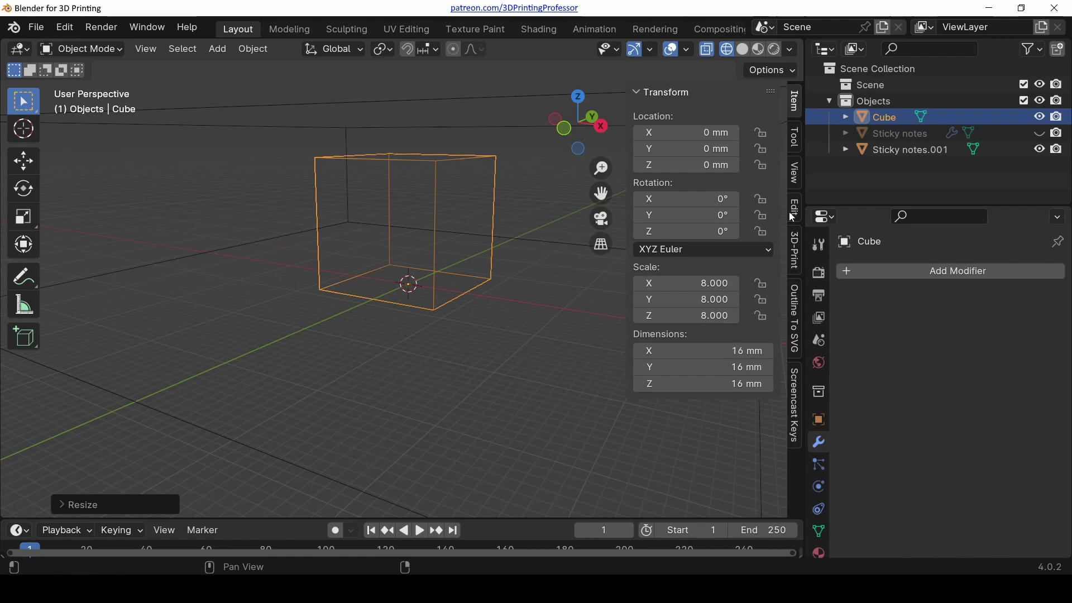
- In Top view, try the cube's X dimension at 16*3 mm and at 16*5 mm around the notes block
{"action": "scroll", "coordinate": [441, 274], "scroll_direction": "down", "scroll_amount": 2}
{"action": "middle_click_drag", "start_coordinate": [429, 264], "coordinate": [433, 276]}
{"action": "key", "text": "Tab"}
{"action": "key", "text": "KP_5"}
{"action": "key", "text": "KP_7"}
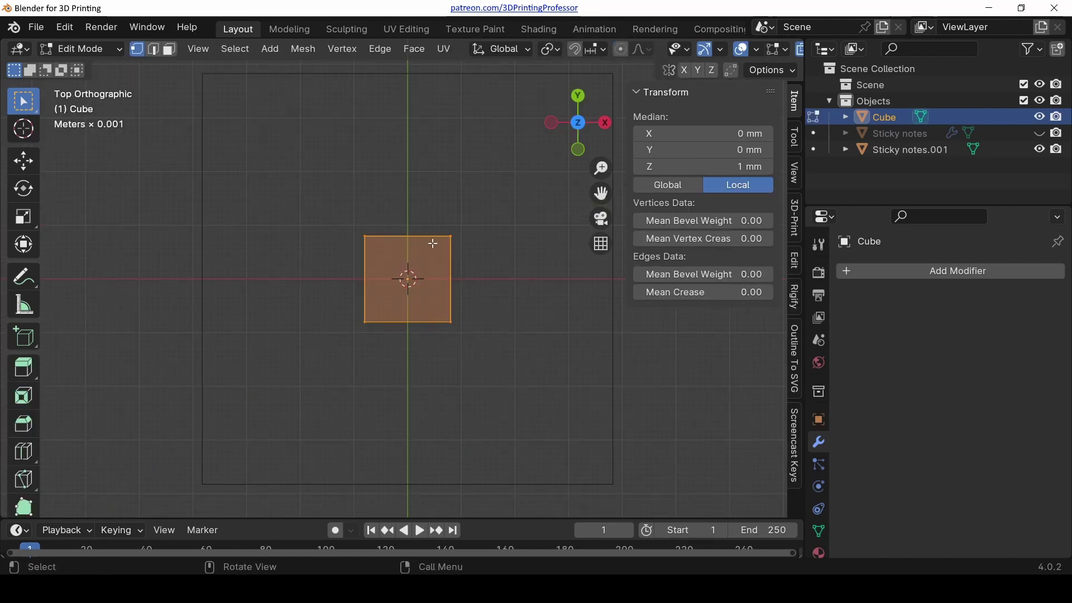
{"action": "key", "text": "Tab"}
{"action": "left_click", "coordinate": [666, 351]}
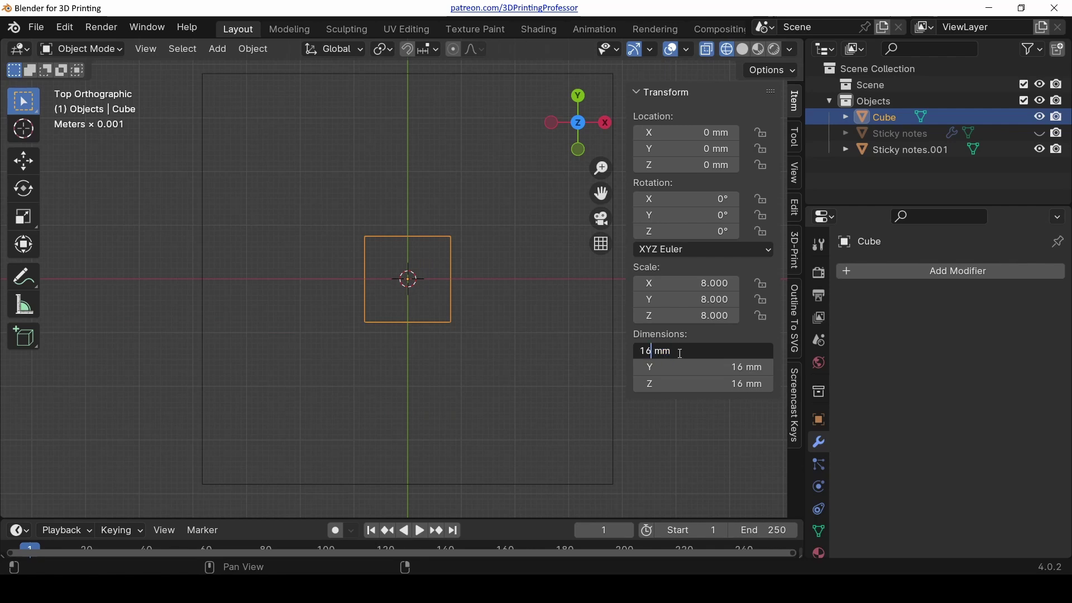
{"action": "type", "text": "*3"}
{"action": "key", "text": "Return"}
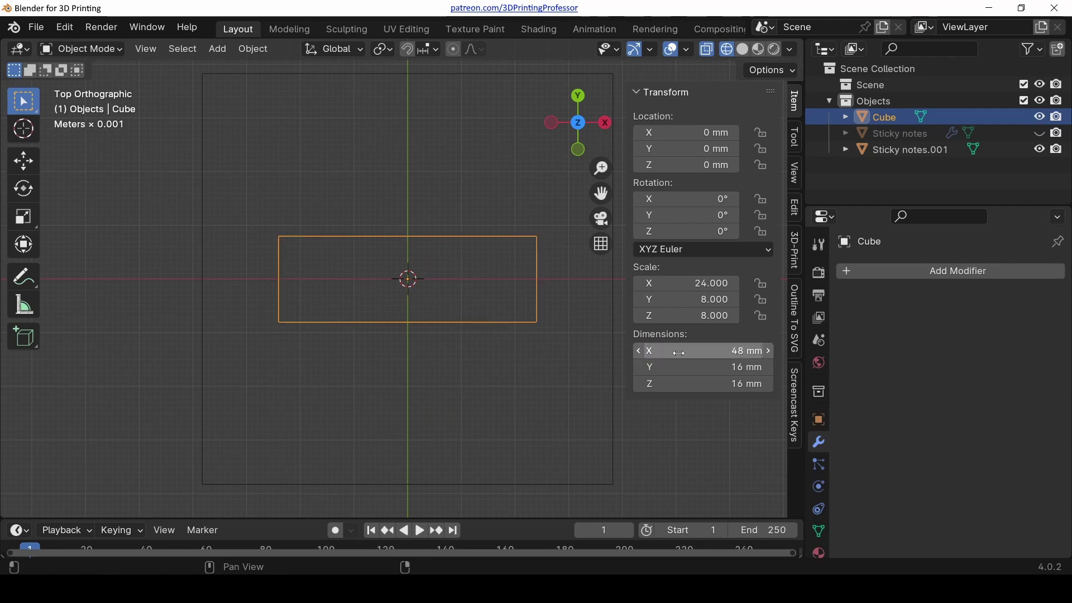
{"action": "left_click", "coordinate": [679, 351]}
{"action": "type", "text": "16*5"}
{"action": "key", "text": "Return"}
- Set the cube's X and Y dimensions to 16*6 mm (96 mm) each so that it surrounds the notes block
{"action": "scroll", "coordinate": [559, 328], "scroll_direction": "down", "scroll_amount": 2}
{"action": "middle_click_drag", "start_coordinate": [528, 325], "coordinate": [303, 281]}
{"action": "key", "text": "KP_7"}
{"action": "scroll", "coordinate": [312, 250], "scroll_direction": "up", "scroll_amount": 6}
{"action": "middle_click_drag", "start_coordinate": [207, 226], "coordinate": [417, 338], "text": "shift"}
{"action": "scroll", "coordinate": [416, 339], "scroll_direction": "up", "scroll_amount": 2}
{"action": "scroll", "coordinate": [427, 347], "scroll_direction": "down", "scroll_amount": 5}
{"action": "left_click", "coordinate": [722, 351]}
{"action": "type", "text": "16*6"}
{"action": "key", "text": "Return"}
{"action": "scroll", "coordinate": [403, 317], "scroll_direction": "down", "scroll_amount": 2}
{"action": "left_click", "coordinate": [715, 364]}
{"action": "type", "text": "16*6"}
{"action": "key", "text": "Return"}
{"action": "key", "text": "KP_1"}
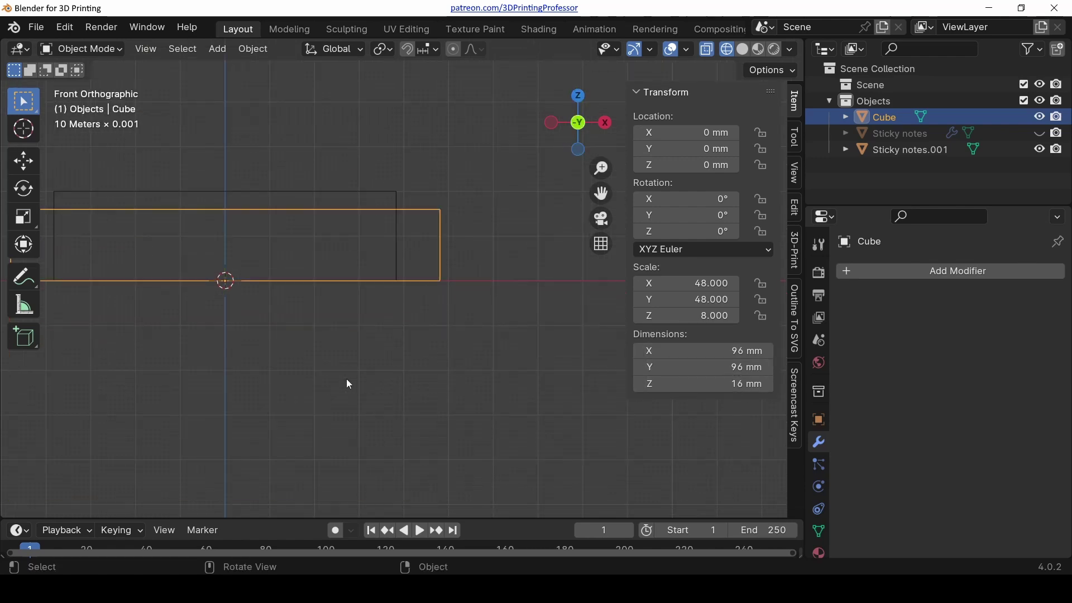
{"action": "left_click", "coordinate": [719, 383]}
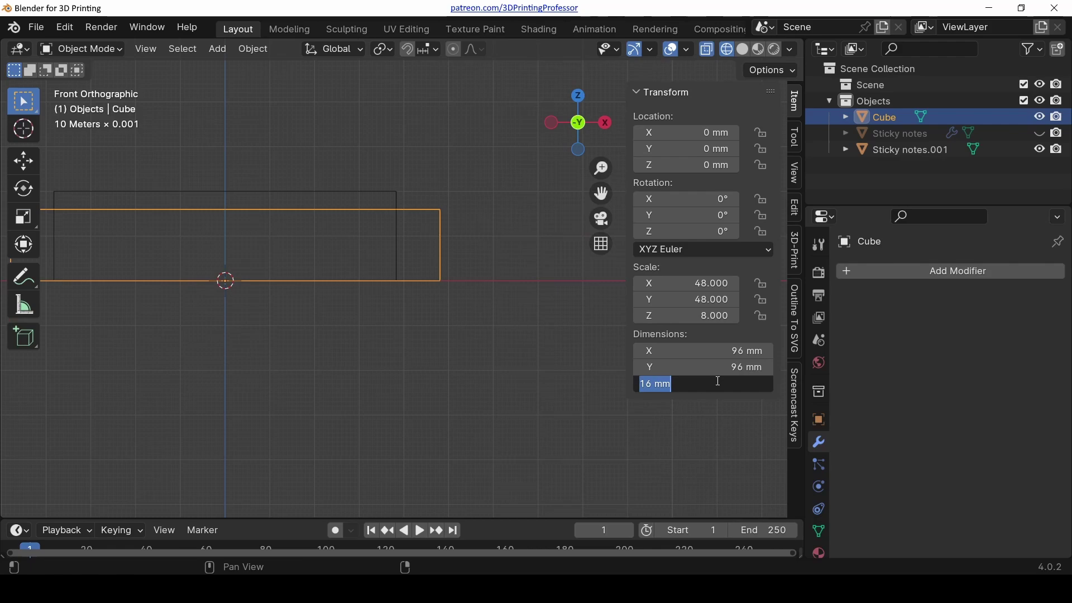
{"action": "key", "text": "Return"}
- Move the Sticky notes.001 block up 4 mm along Z
{"action": "middle_click_drag", "start_coordinate": [420, 190], "coordinate": [339, 263]}
{"action": "key", "text": "KP_1"}
{"action": "scroll", "coordinate": [337, 258], "scroll_direction": "up", "scroll_amount": 2}
{"action": "left_click", "coordinate": [354, 201]}
{"action": "key", "text": "g"}
{"action": "key", "text": "z"}
{"action": "key", "text": "4"}
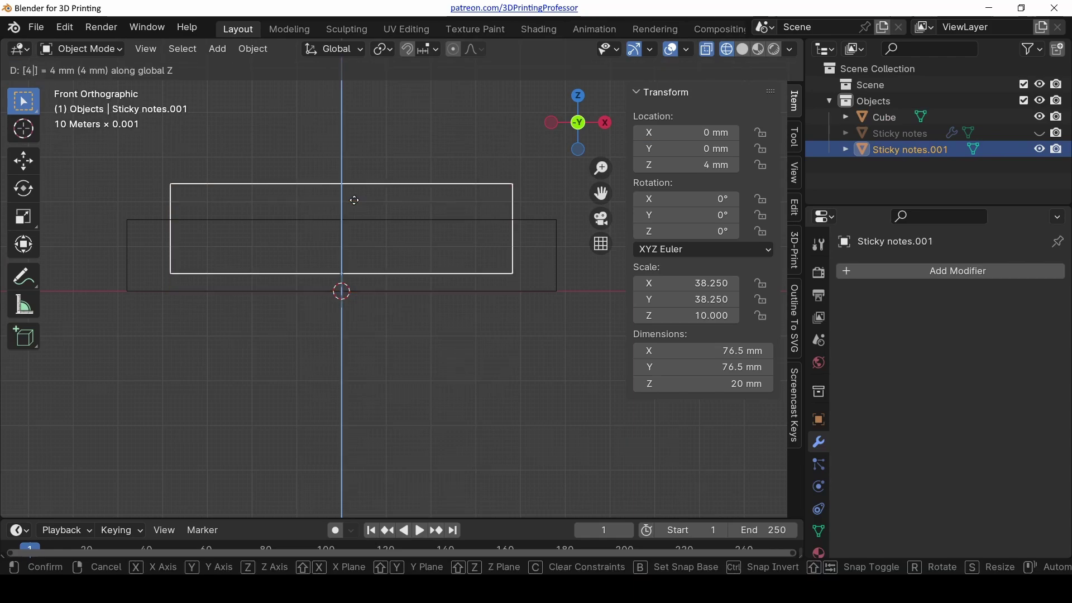
{"action": "key", "text": "Return"}
- Import the STL model 000a_ConnectorNeg_Flat
{"action": "left_click", "coordinate": [35, 27]}
{"action": "mouse_move", "coordinate": [87, 256]}
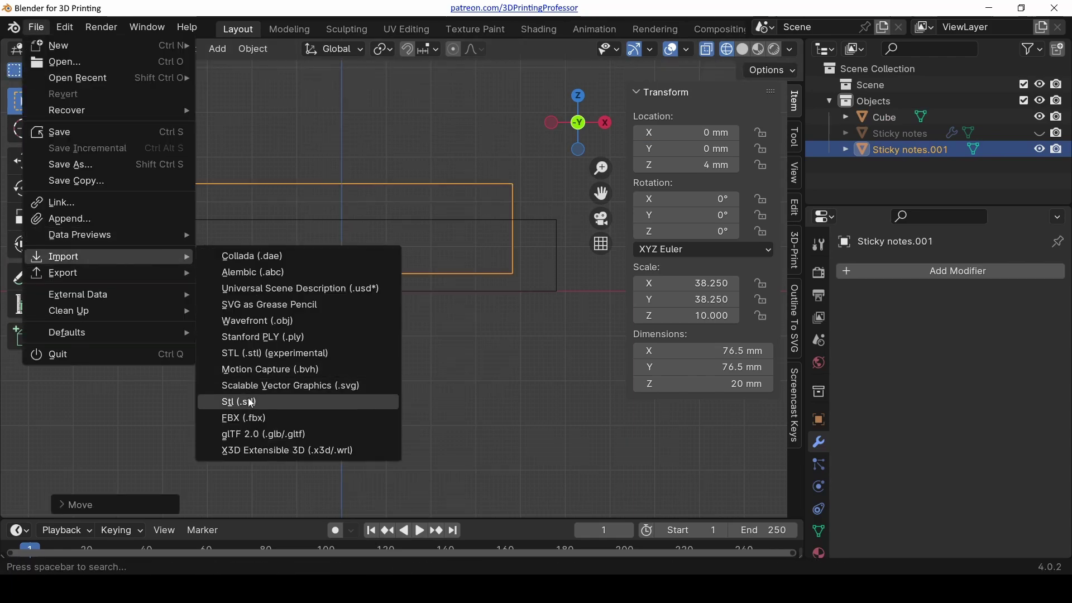
{"action": "left_click", "coordinate": [245, 401]}
{"action": "double_click", "coordinate": [442, 166]}
- In Edit Mode, select only the connector's bottom vertices and move them down 0.2 mm along Z, returning to Object Mode
{"action": "scroll", "coordinate": [231, 306], "scroll_direction": "up", "scroll_amount": 5}
{"action": "middle_click_drag", "start_coordinate": [235, 306], "coordinate": [396, 236], "text": "shift"}
{"action": "scroll", "coordinate": [410, 326], "scroll_direction": "up", "scroll_amount": 3}
{"action": "key", "text": "Tab"}
{"action": "scroll", "coordinate": [391, 239], "scroll_direction": "up", "scroll_amount": 3}
{"action": "key", "text": "alt+a"}
{"action": "key", "text": "b"}
{"action": "left_click_drag", "start_coordinate": [239, 256], "coordinate": [626, 338]}
{"action": "scroll", "coordinate": [433, 285], "scroll_direction": "up", "scroll_amount": 2}
{"action": "type", "text": "gz.2-"}
{"action": "key", "text": "Return"}
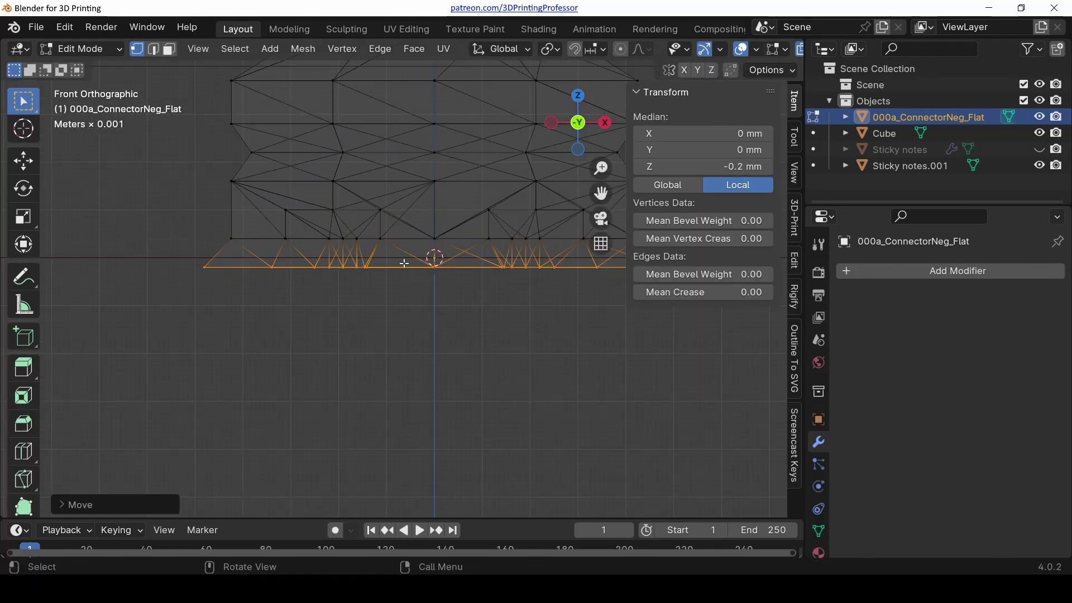
{"action": "key", "text": "Tab"}
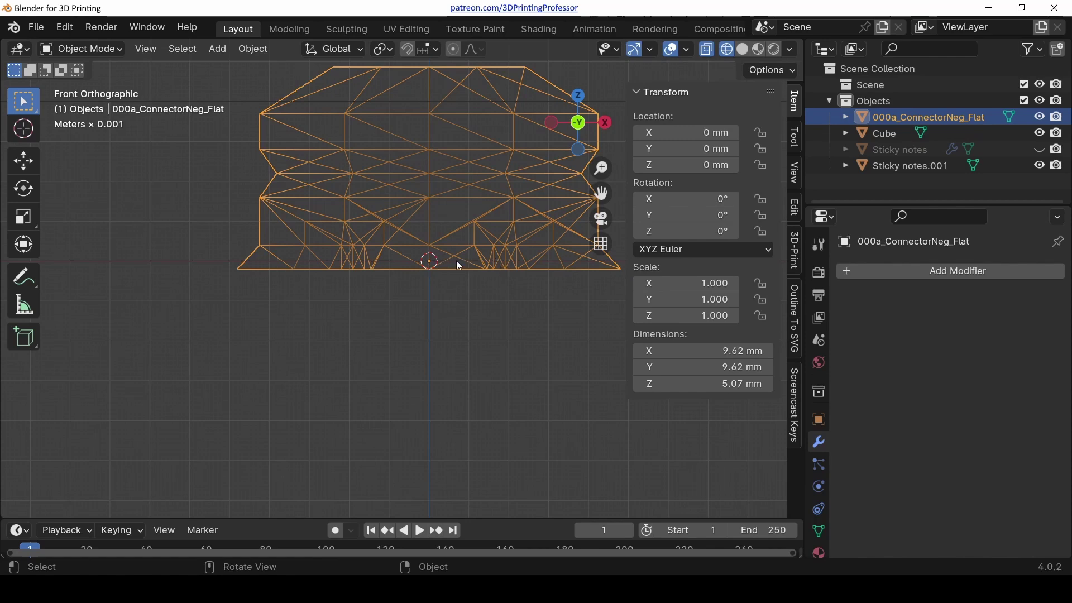
{"action": "scroll", "coordinate": [441, 247], "scroll_direction": "down", "scroll_amount": 1}
{"action": "scroll", "coordinate": [342, 323], "scroll_direction": "up", "scroll_amount": 4}
{"action": "scroll", "coordinate": [358, 329], "scroll_direction": "down", "scroll_amount": 5}
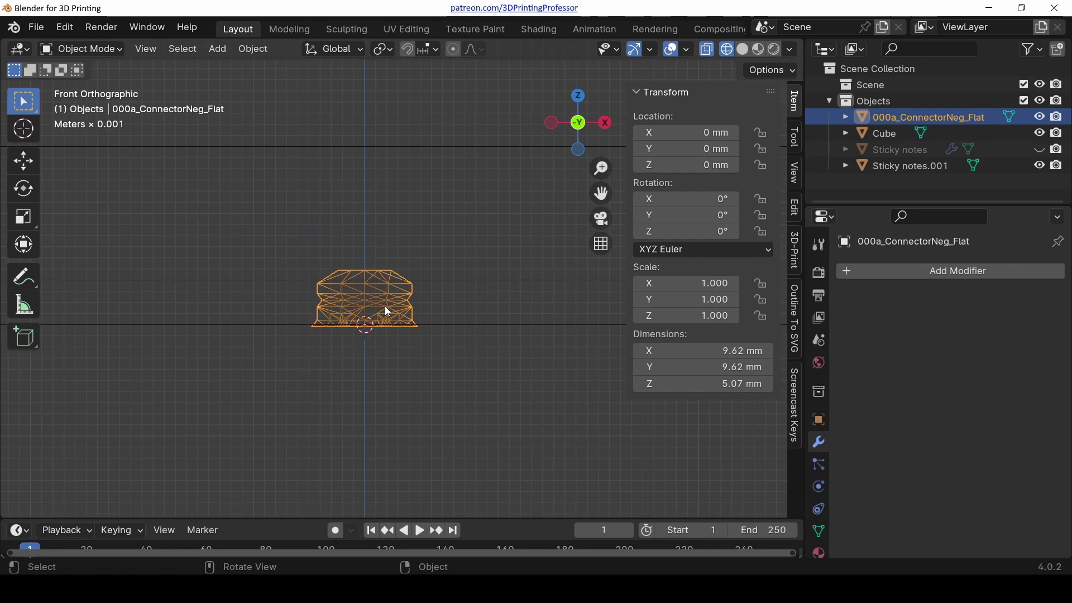
{"action": "left_click", "coordinate": [478, 278]}
{"action": "scroll", "coordinate": [476, 268], "scroll_direction": "down", "scroll_amount": 5}
{"action": "scroll", "coordinate": [424, 285], "scroll_direction": "up", "scroll_amount": 9}
{"action": "middle_click_drag", "start_coordinate": [371, 308], "coordinate": [422, 302], "text": "shift"}
{"action": "key", "text": "g"}
{"action": "key", "text": "z"}
{"action": "key", "text": "1"}
{"action": "key", "text": "Escape"}
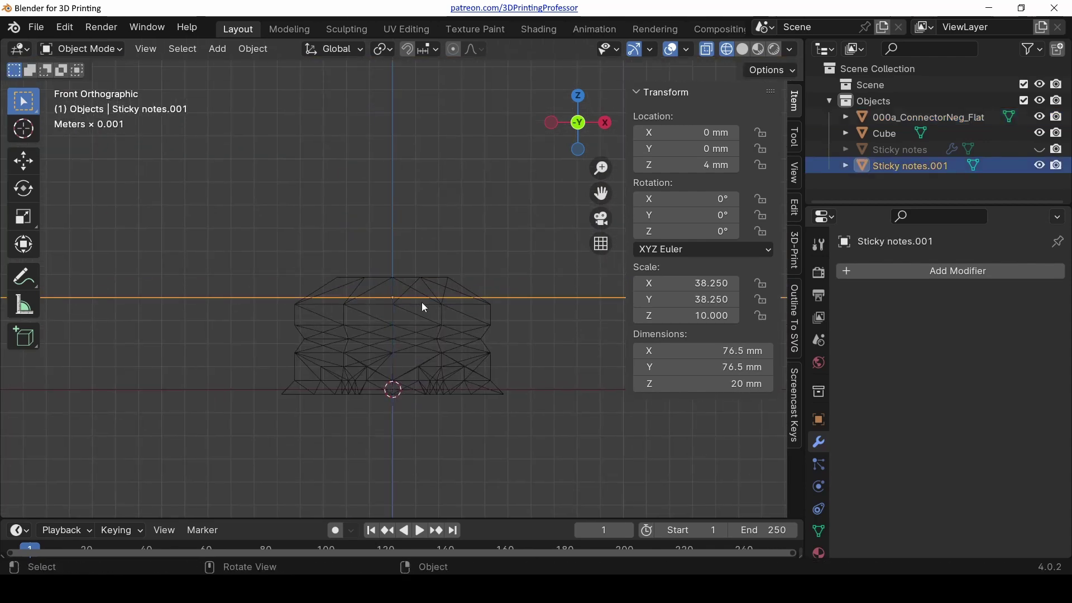
{"action": "scroll", "coordinate": [453, 276], "scroll_direction": "down", "scroll_amount": 8}
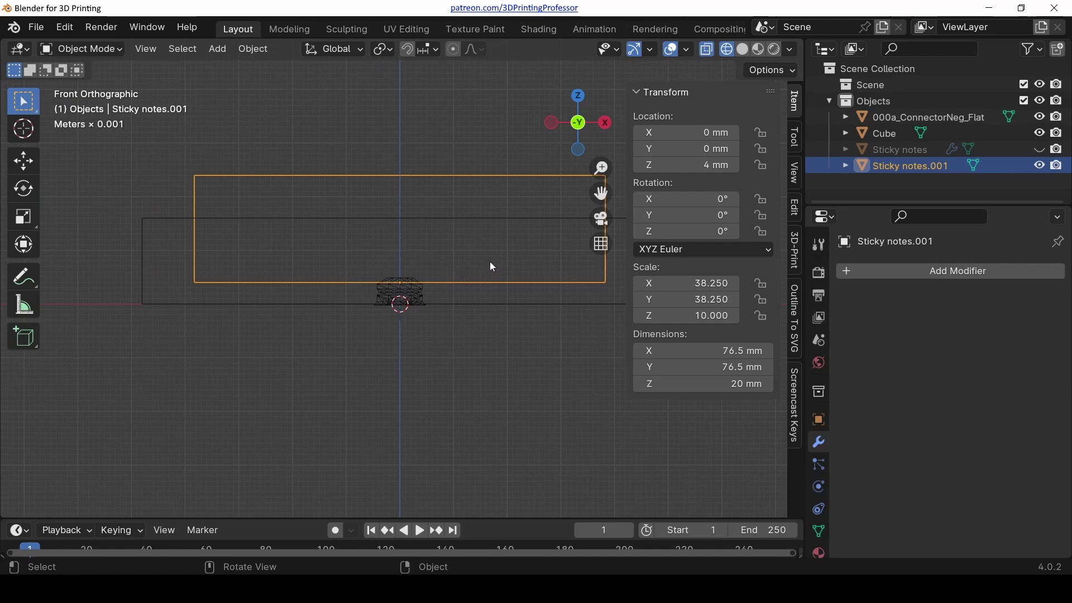
- Try moving the connector, cube and notes block together 16 mm along X in Top view, and undo the move
{"action": "middle_click_drag", "start_coordinate": [507, 266], "coordinate": [376, 300], "text": "shift"}
{"action": "left_click", "coordinate": [230, 332]}
{"action": "key", "text": "KP_7"}
{"action": "scroll", "coordinate": [240, 318], "scroll_direction": "down", "scroll_amount": 3}
{"action": "left_click", "coordinate": [226, 344], "text": "shift"}
{"action": "left_click", "coordinate": [233, 336], "text": "shift"}
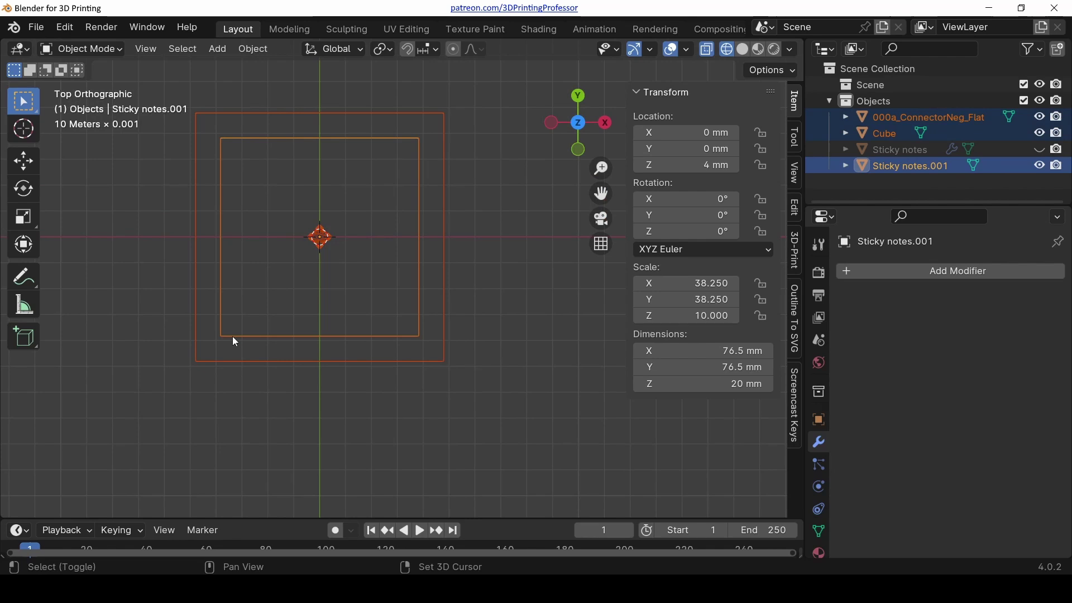
{"action": "type", "text": "gx16"}
{"action": "key", "text": "Return"}
{"action": "key", "text": "ctrl+z"}
- Select the cube and Sticky notes.001 without the connector and move them 32 mm along X and 32 mm along Y
{"action": "left_click", "coordinate": [222, 334]}
{"action": "left_click", "coordinate": [203, 353], "text": "shift"}
{"action": "type", "text": "gx16"}
{"action": "key", "text": "Return"}
{"action": "key", "text": "shift+r"}
{"action": "type", "text": "gy32"}
{"action": "key", "text": "Return"}
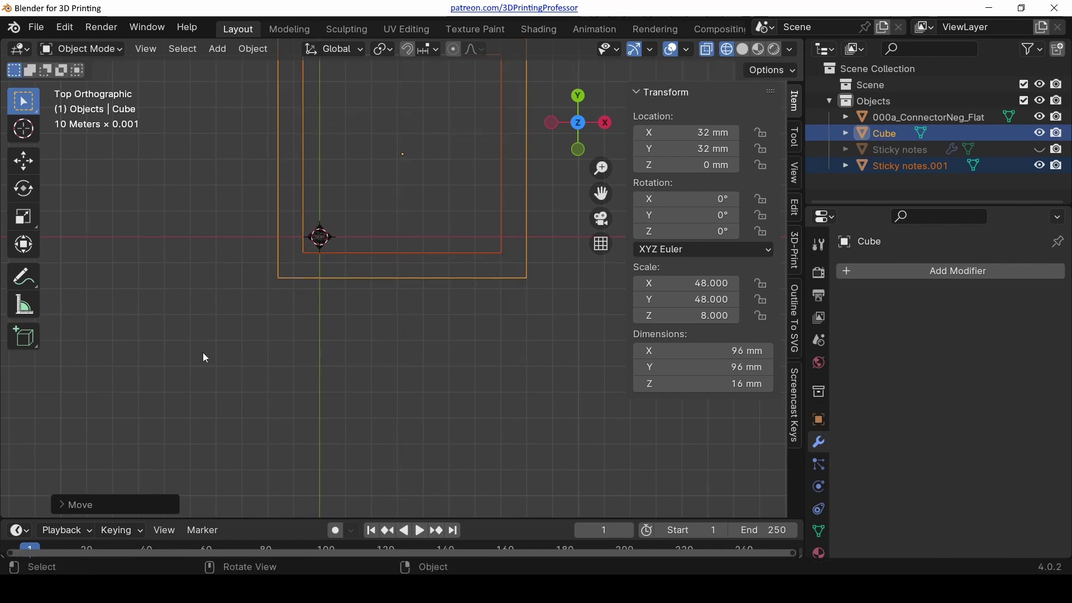
- Move the cube and the notes block a further 8 mm along X and 8 mm along Y
{"action": "scroll", "coordinate": [203, 353], "scroll_direction": "up", "scroll_amount": 3}
{"action": "middle_click_drag", "start_coordinate": [241, 299], "coordinate": [385, 379], "text": "shift"}
{"action": "type", "text": "gx8"}
{"action": "key", "text": "Return"}
{"action": "type", "text": "g"}
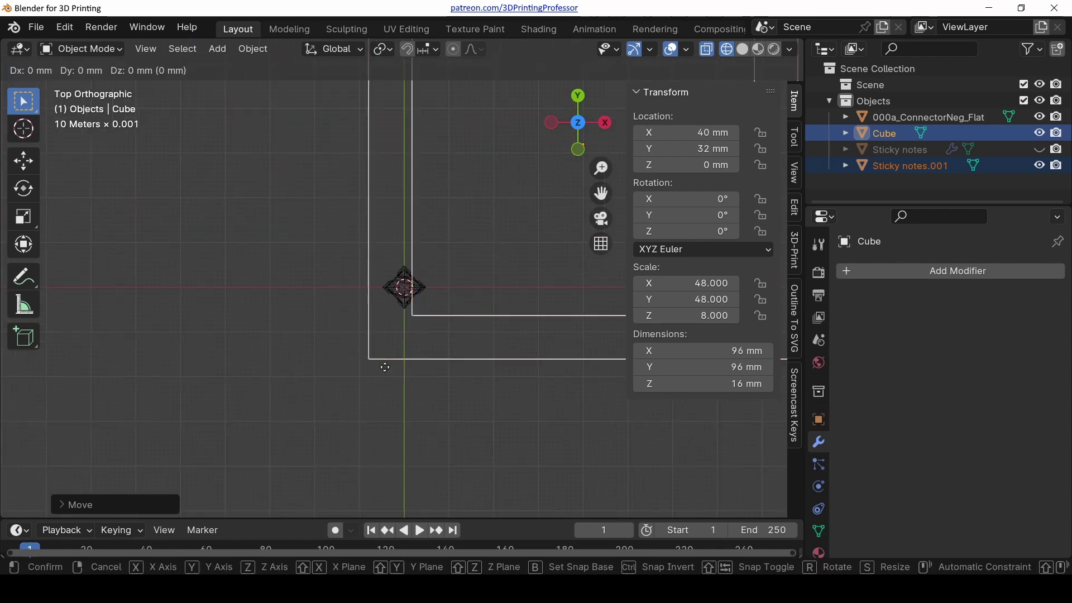
{"action": "type", "text": "y8"}
{"action": "key", "text": "Return"}
- Select the connector at the origin and rename it 000a_ConnectorNeg-Z in Front view
{"action": "left_click", "coordinate": [418, 305]}
{"action": "key", "text": "KP_1"}
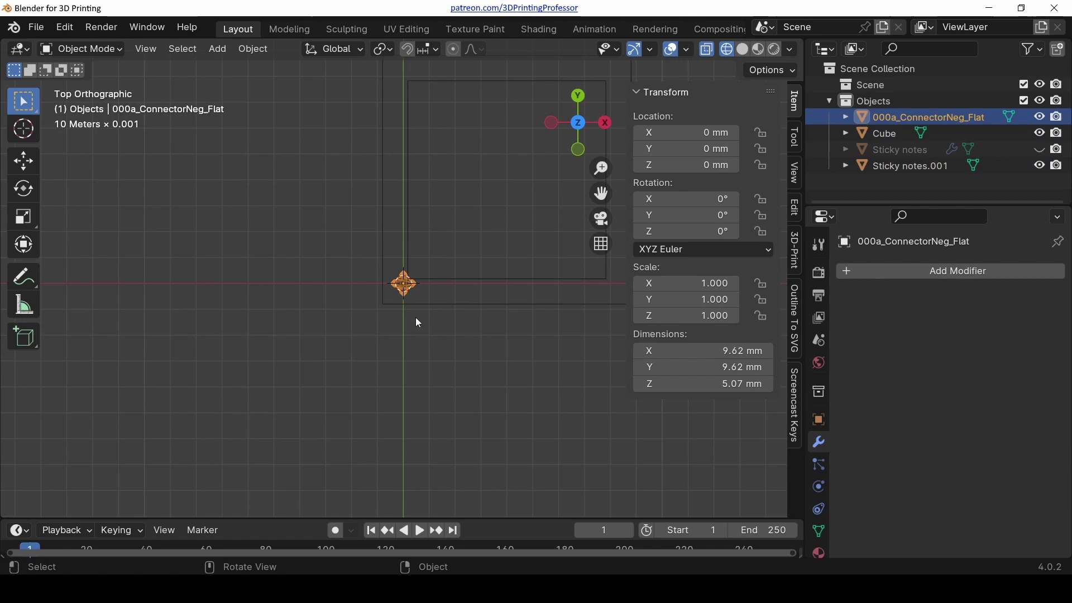
{"action": "key", "text": "F2"}
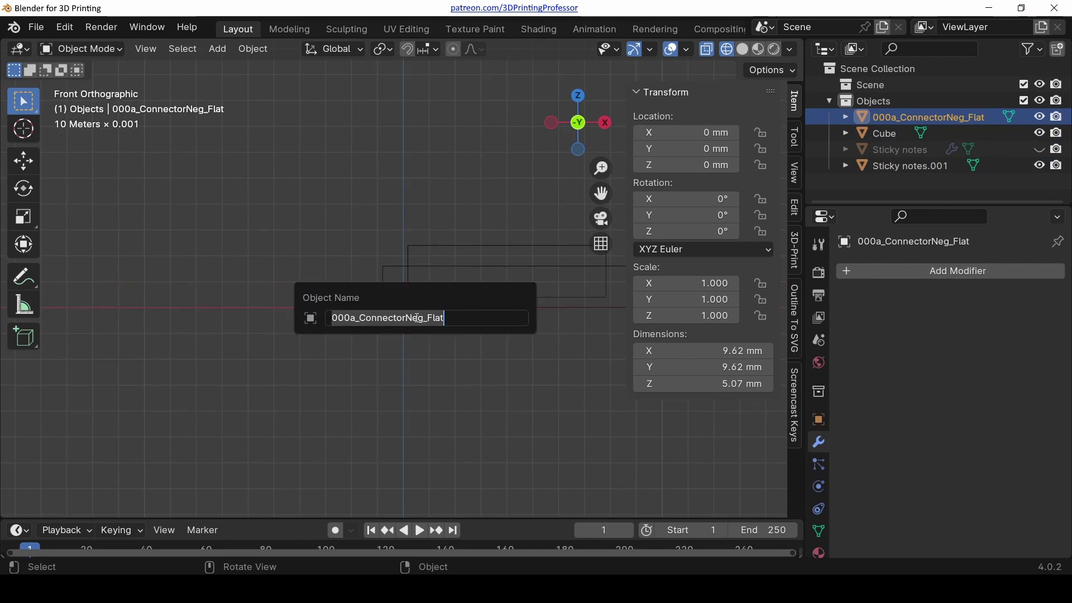
{"action": "key", "text": "End"}
{"action": "type", "text": "_Z"}
{"action": "key", "text": "Return"}
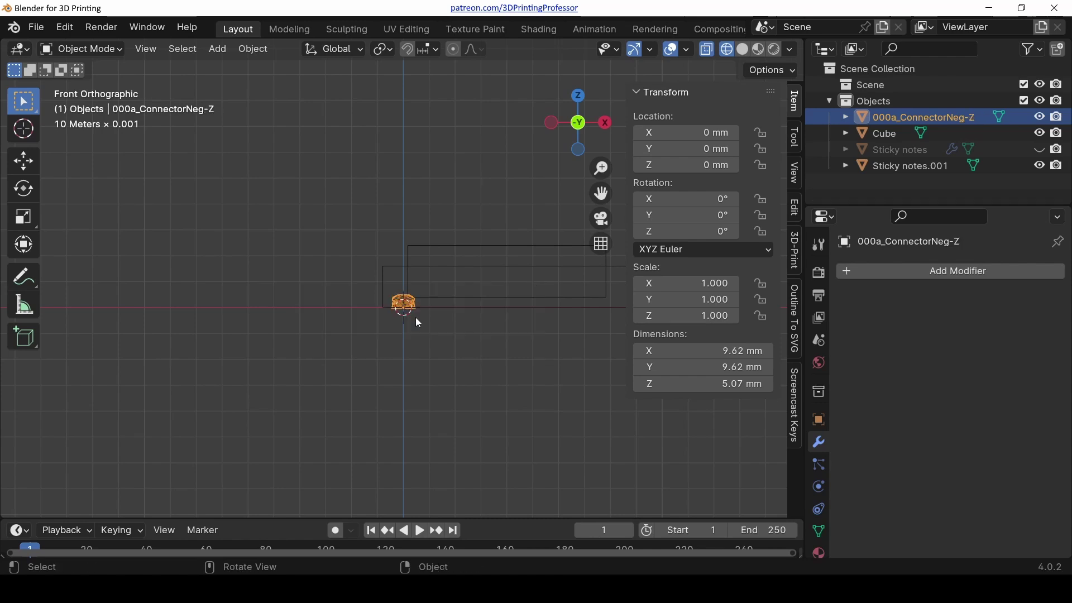
- Duplicate the -Z connector in place and rotate the copy 90° about Y
{"action": "key", "text": "shift+d"}
{"action": "key", "text": "Escape"}
{"action": "key", "text": "r"}
{"action": "key", "text": "y"}
{"action": "key", "text": "9"}
{"action": "key", "text": "0"}
{"action": "key", "text": "Return"}
{"action": "scroll", "coordinate": [411, 320], "scroll_direction": "up", "scroll_amount": 3}
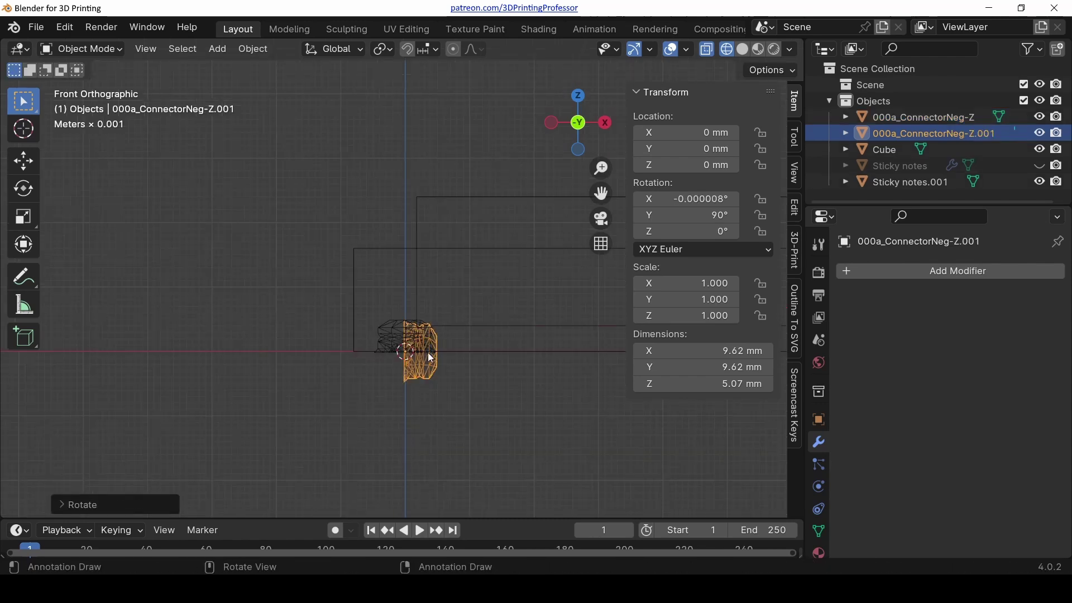
- Enable increment snapping and place the rotated connector at X -8 mm and Z 8 mm, on the cube's -X face
{"action": "left_click", "coordinate": [409, 48]}
{"action": "left_click", "coordinate": [437, 49]}
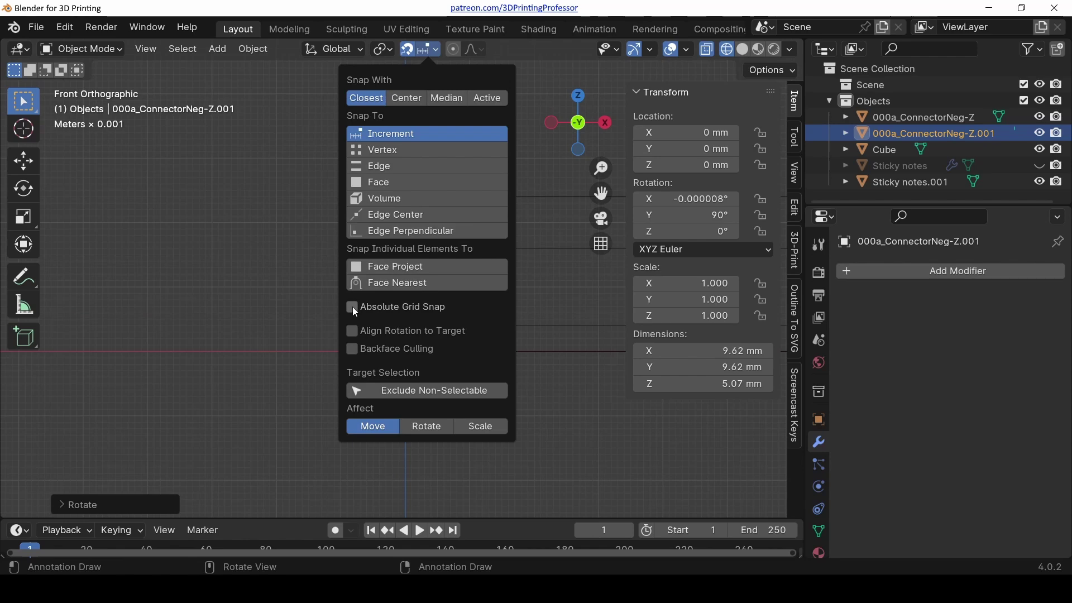
{"action": "key", "text": "g"}
{"action": "left_click", "coordinate": [252, 242]}
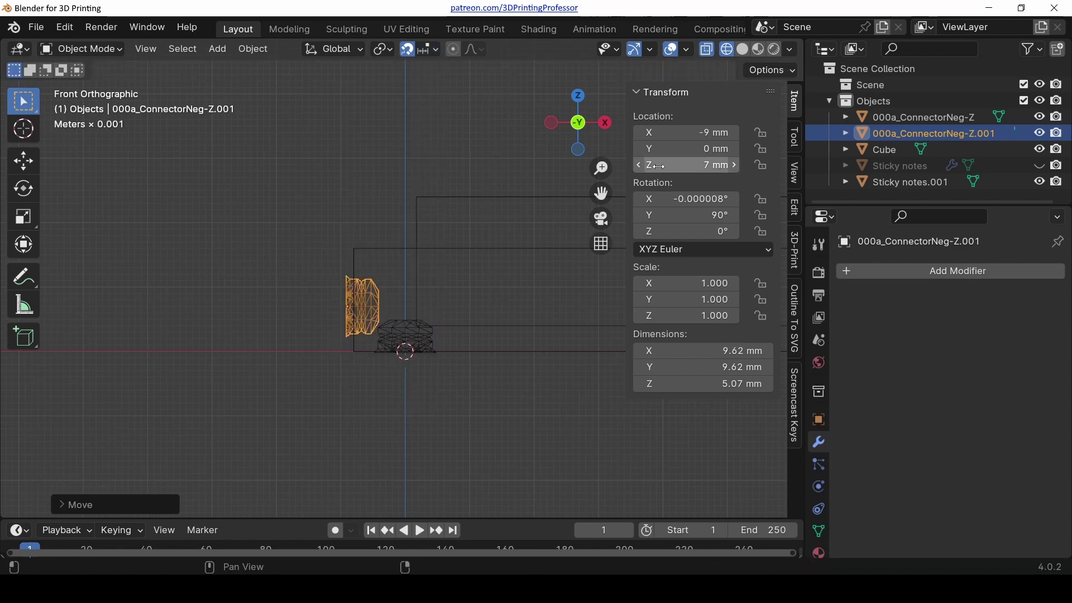
{"action": "key", "text": "Return"}
{"action": "left_click", "coordinate": [715, 133]}
{"action": "type", "text": "-8"}
{"action": "key", "text": "Return"}
{"action": "scroll", "coordinate": [445, 270], "scroll_direction": "up", "scroll_amount": 3}
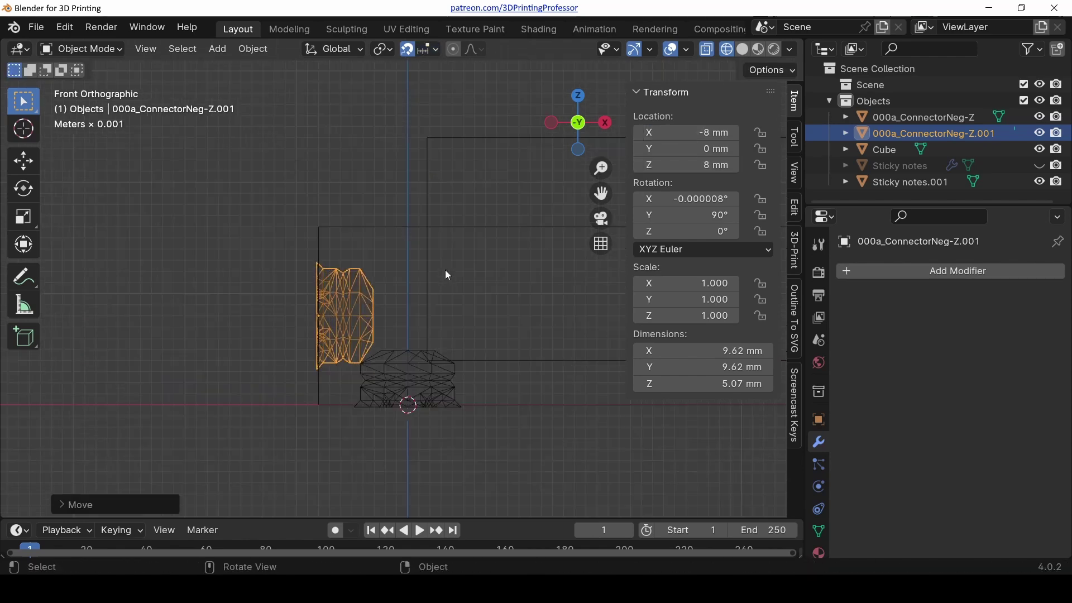
- Rename the connector on the cube's -X face 000a_ConnectorNeg--X
{"action": "middle_click_drag", "start_coordinate": [362, 295], "coordinate": [400, 242], "text": "shift"}
{"action": "key", "text": "F2"}
{"action": "left_click_drag", "start_coordinate": [393, 322], "coordinate": [409, 321]}
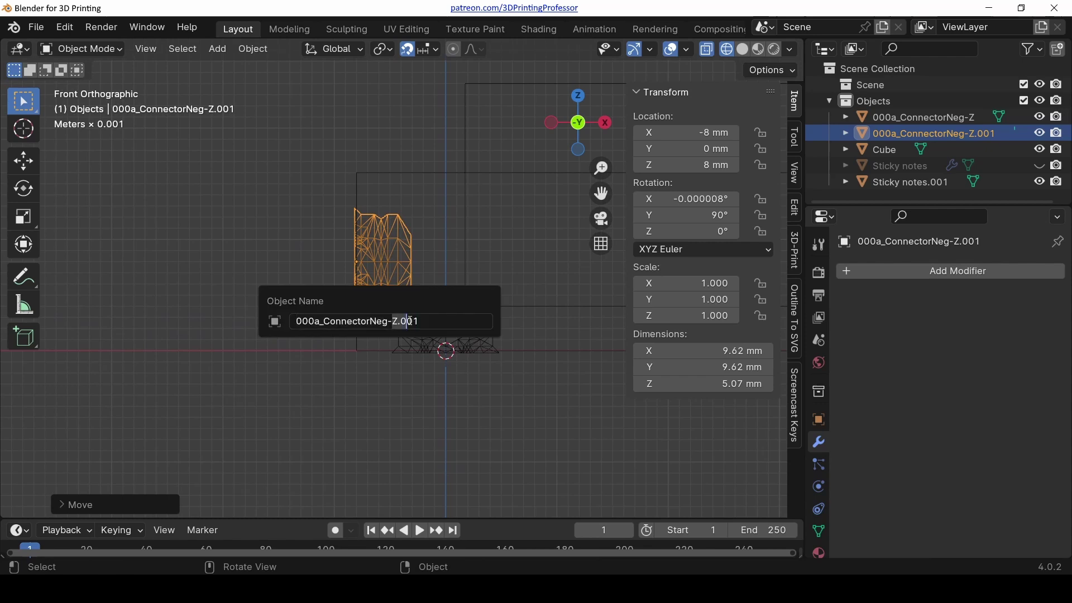
{"action": "key", "text": "Return"}
- Duplicate the -X connector, rotate the copy 180° and move it 64 mm plus 32 mm along X to the opposite face
{"action": "scroll", "coordinate": [437, 314], "scroll_direction": "down", "scroll_amount": 4}
{"action": "key", "text": "shift+d"}
{"action": "type", "text": "r180"}
{"action": "key", "text": "Return"}
{"action": "scroll", "coordinate": [435, 310], "scroll_direction": "down", "scroll_amount": 2}
{"action": "middle_click_drag", "start_coordinate": [438, 280], "coordinate": [217, 273], "text": "shift"}
{"action": "type", "text": "gx64"}
{"action": "key", "text": "Return"}
{"action": "type", "text": "gx32"}
{"action": "key", "text": "Return"}
{"action": "scroll", "coordinate": [379, 296], "scroll_direction": "up", "scroll_amount": 2}
{"action": "middle_click_drag", "start_coordinate": [518, 271], "coordinate": [372, 306], "text": "shift"}
{"action": "scroll", "coordinate": [372, 307], "scroll_direction": "up", "scroll_amount": 4}
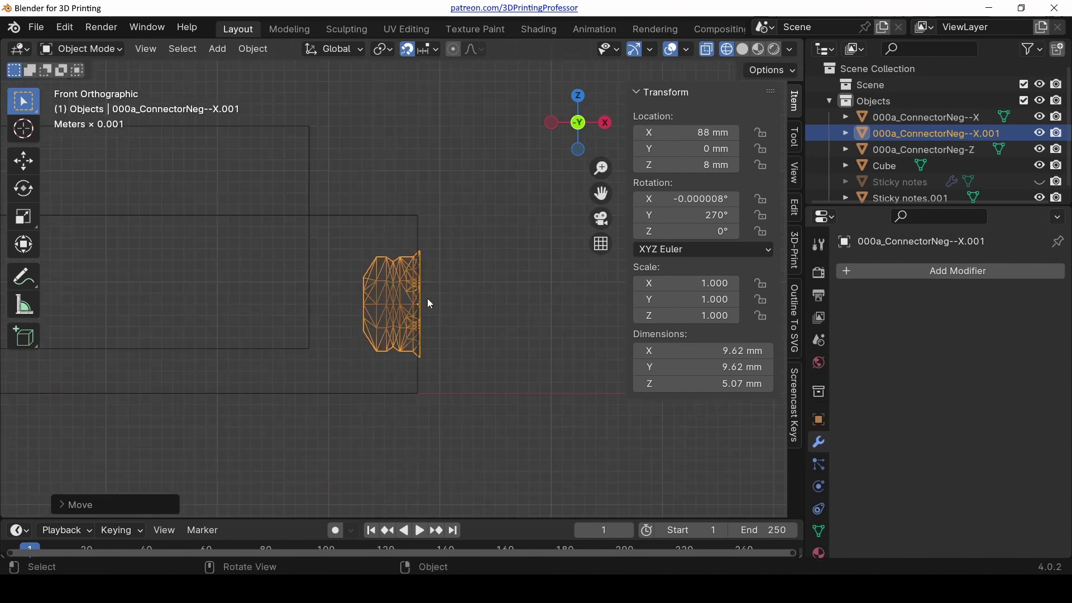
- Rename the connector on the cube's +X face 000a_ConnectorNeg+X.001
{"action": "key", "text": "F2"}
{"action": "key", "text": "Right"}
{"action": "key", "text": "Left"}
{"action": "key", "text": "Left"}
{"action": "key", "text": "BackSpace"}
{"action": "type", "text": "+"}
{"action": "key", "text": "Return"}
- Remove the extra hyphen from the opposite connector's name so that it reads 000a_ConnectorNeg-X
{"action": "scroll", "coordinate": [301, 355], "scroll_direction": "down", "scroll_amount": 3}
{"action": "middle_click_drag", "start_coordinate": [296, 358], "coordinate": [650, 372], "text": "shift"}
{"action": "left_click", "coordinate": [136, 320]}
{"action": "key", "text": "F2"}
{"action": "left_click", "coordinate": [155, 323]}
{"action": "key", "text": "BackSpace"}
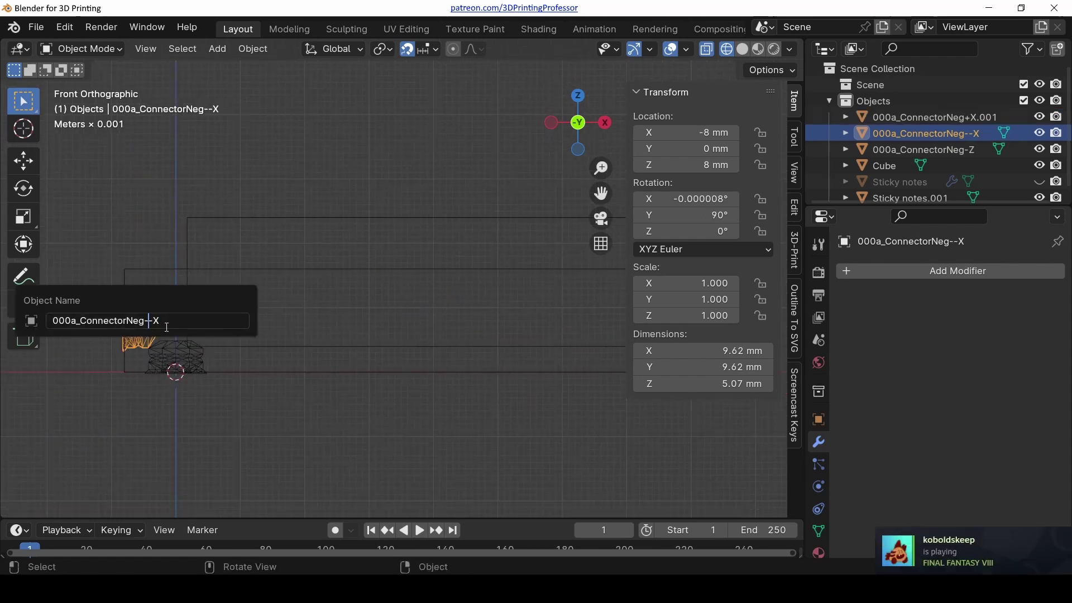
{"action": "key", "text": "Return"}
- Duplicate the +X and -X connectors and rotate the copies -90° about the 3D cursor in Top view
{"action": "scroll", "coordinate": [522, 323], "scroll_direction": "down", "scroll_amount": 8, "text": "ctrl"}
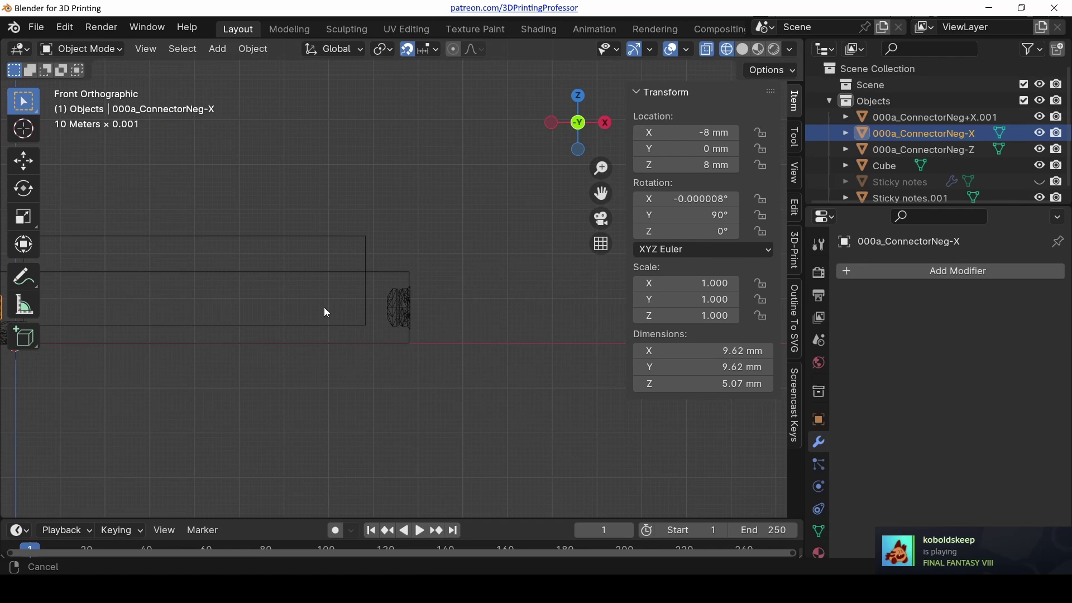
{"action": "left_click", "coordinate": [400, 307], "text": "shift"}
{"action": "key", "text": "KP_7"}
{"action": "scroll", "coordinate": [391, 309], "scroll_direction": "down", "scroll_amount": 3}
{"action": "key", "text": "period"}
{"action": "left_click", "coordinate": [386, 304]}
{"action": "key", "text": "shift+d"}
{"action": "type", "text": "r90-"}
{"action": "key", "text": "Return"}
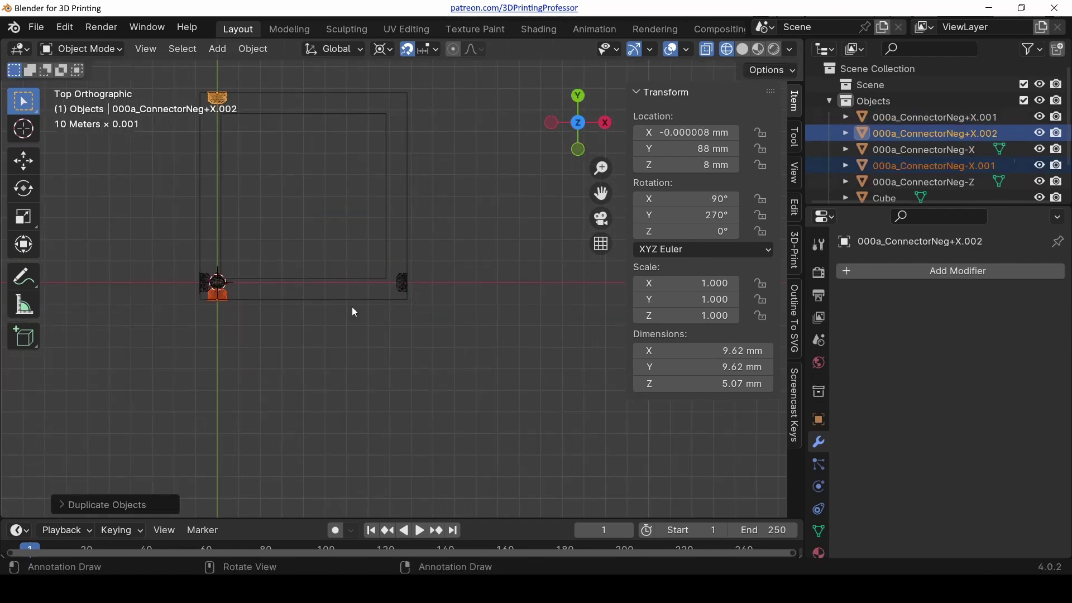
- Rename the duplicated -X connector on the block's -Y face 000a_ConnectorNeg-Y
{"action": "scroll", "coordinate": [223, 311], "scroll_direction": "up", "scroll_amount": 2}
{"action": "left_click", "coordinate": [146, 304]}
{"action": "key", "text": "F2"}
{"action": "key", "text": "Right"}
{"action": "key", "text": "Left"}
{"action": "key", "text": "Left"}
{"action": "key", "text": "Left"}
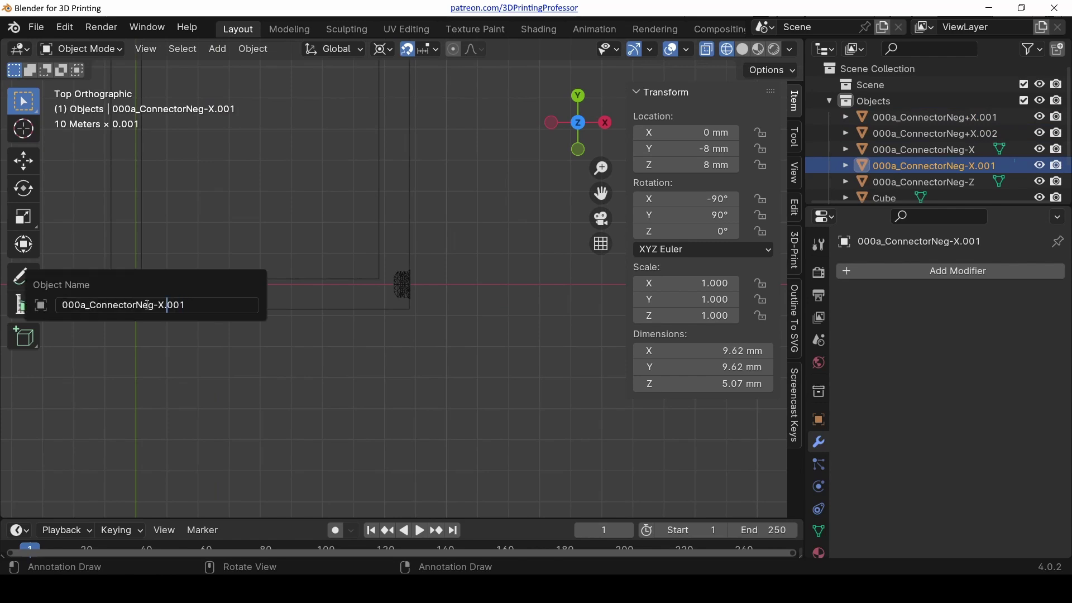
{"action": "key", "text": "shift+End"}
{"action": "type", "text": "Y"}
{"action": "key", "text": "Return"}
- Rename the duplicated +X connector on the block's +Y face 000a_ConnectorNeg+Y
{"action": "middle_click_drag", "start_coordinate": [206, 146], "coordinate": [324, 347], "text": "shift"}
{"action": "left_click", "coordinate": [250, 225]}
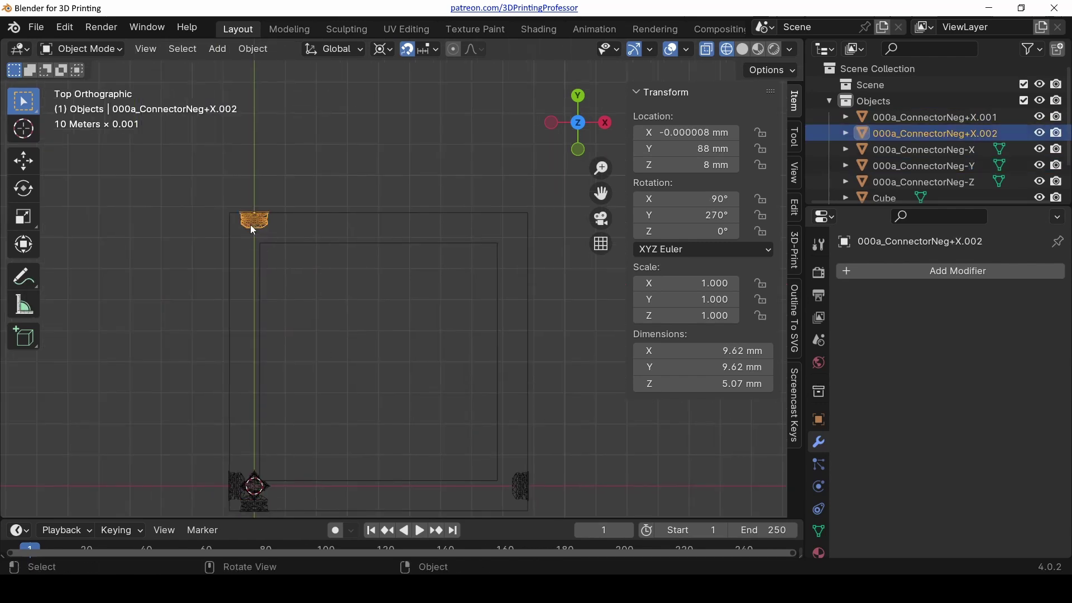
{"action": "key", "text": "F2"}
{"action": "left_click_drag", "start_coordinate": [268, 231], "coordinate": [315, 223]}
{"action": "key", "text": "Return"}
- Add an Array modifier to the 000a_ConnectorNeg-Y connector
{"action": "scroll", "coordinate": [352, 296], "scroll_direction": "down", "scroll_amount": 3}
{"action": "scroll", "coordinate": [359, 324], "scroll_direction": "up", "scroll_amount": 2}
{"action": "left_click", "coordinate": [284, 467]}
{"action": "middle_click_drag", "start_coordinate": [333, 474], "coordinate": [351, 365]}
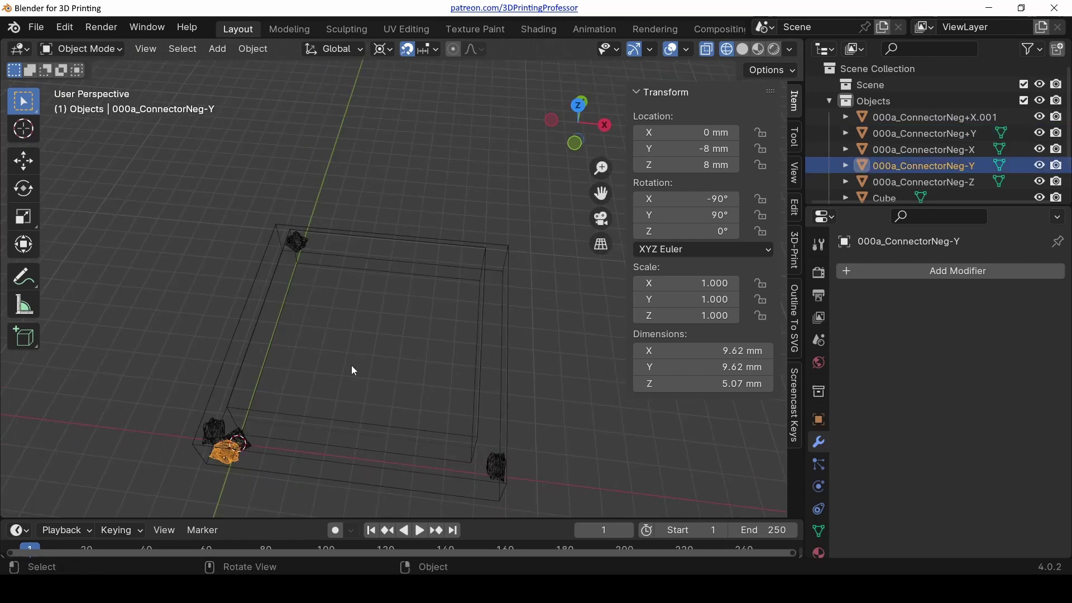
{"action": "key", "text": "KP_1"}
{"action": "left_click", "coordinate": [875, 273]}
{"action": "mouse_move", "coordinate": [876, 273]}
{"action": "left_click", "coordinate": [917, 275]}
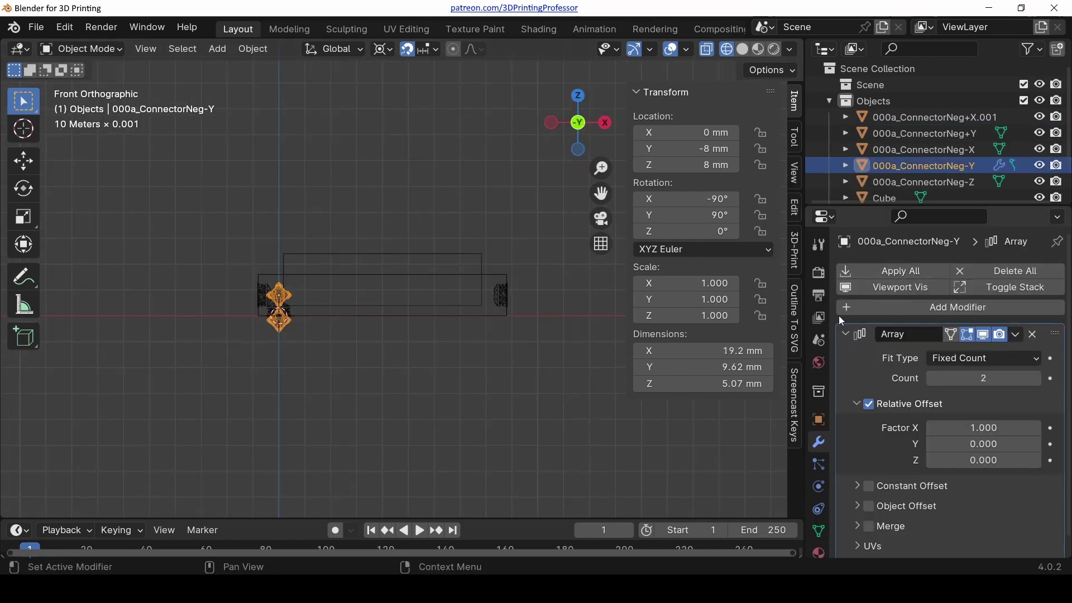
- Replace the -Y array's relative offset with a constant offset of 0 mm in X and 16 mm in Y
{"action": "left_click", "coordinate": [869, 404]}
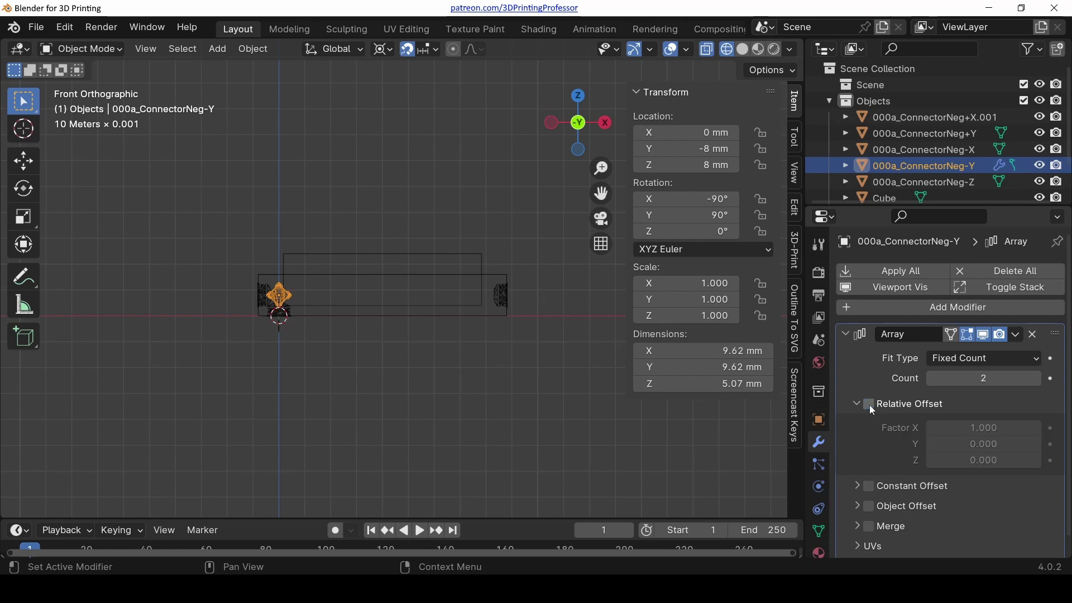
{"action": "left_click", "coordinate": [856, 486]}
{"action": "left_click", "coordinate": [970, 510]}
{"action": "type", "text": "0"}
{"action": "key", "text": "Tab"}
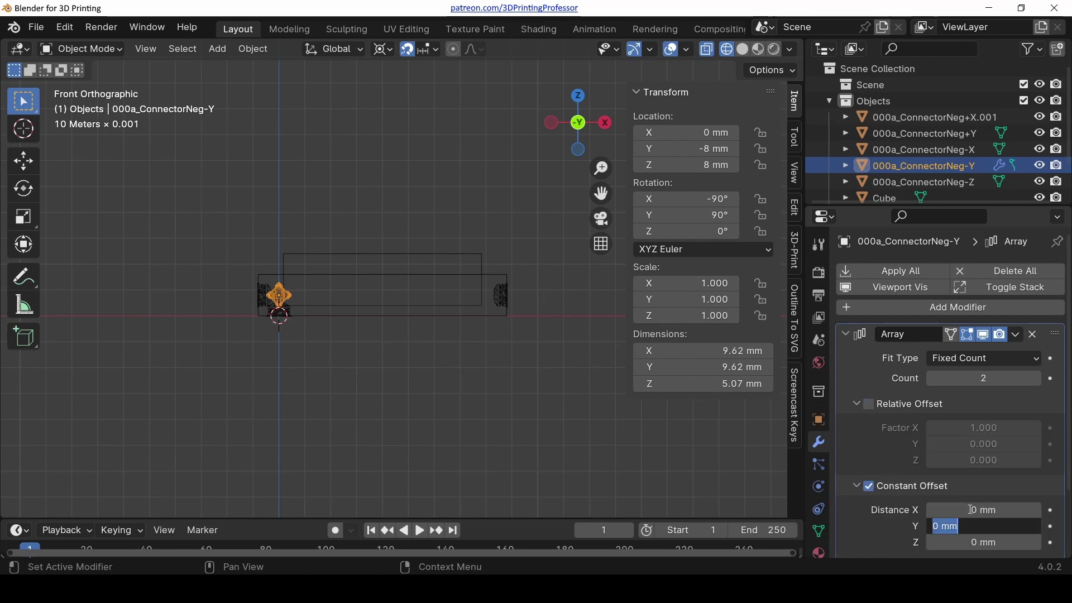
{"action": "type", "text": "16"}
{"action": "key", "text": "Return"}
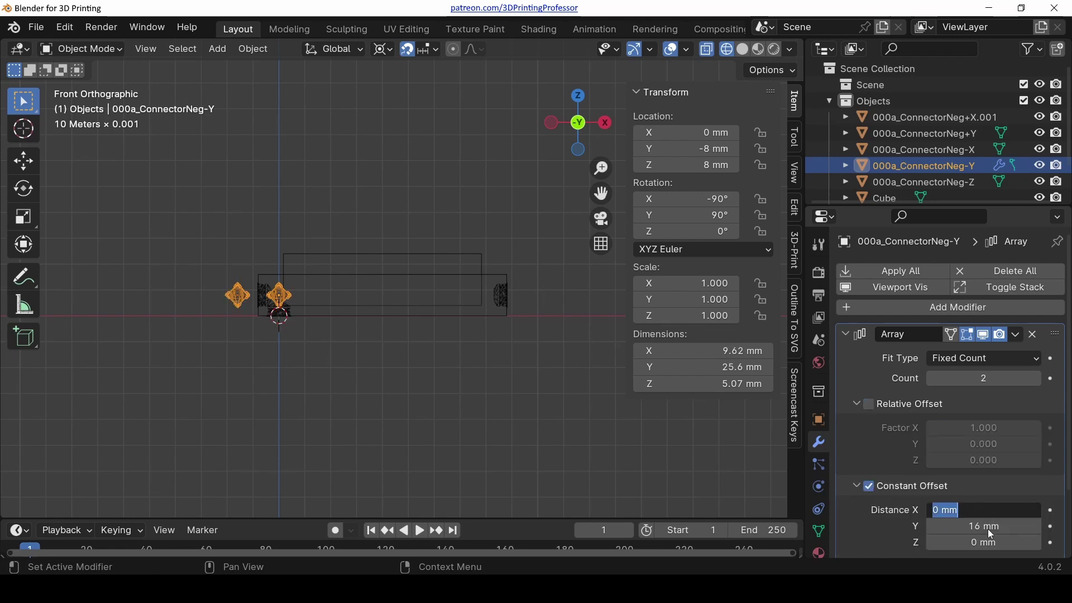
- Rotate the -Y connector 180° about its own origin in Front view and set its array count to 6
{"action": "left_click", "coordinate": [287, 296]}
{"action": "left_click", "coordinate": [285, 292]}
{"action": "type", "text": "r180"}
{"action": "key", "text": "Escape"}
{"action": "key", "text": "slash"}
{"action": "key", "text": "slash"}
{"action": "key", "text": "period"}
{"action": "left_click", "coordinate": [293, 190]}
{"action": "type", "text": "r180"}
{"action": "key", "text": "Return"}
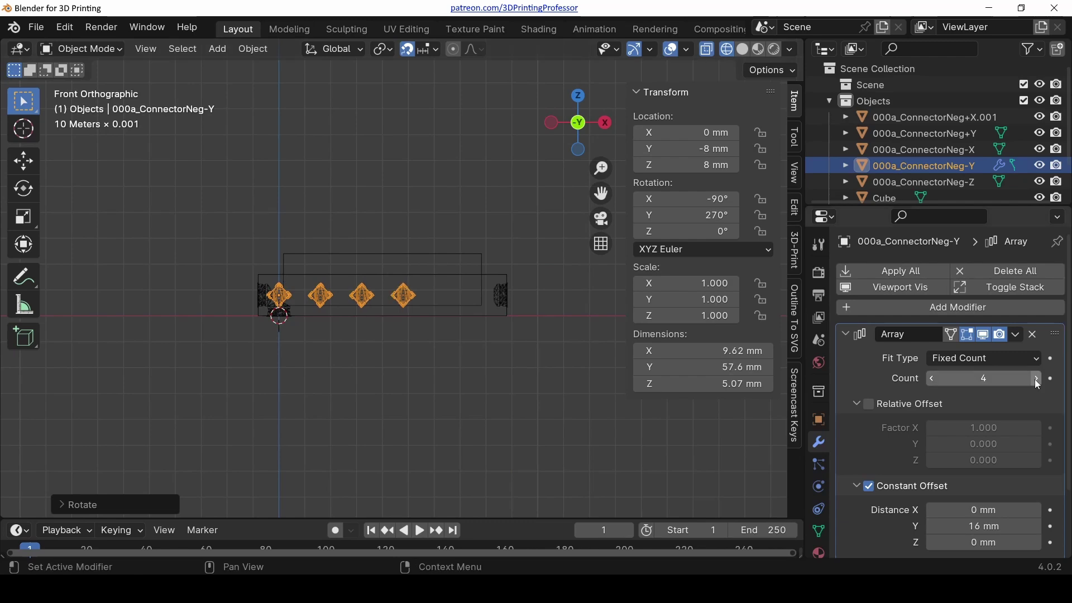
{"action": "middle_click_drag", "start_coordinate": [614, 313], "coordinate": [547, 331]}
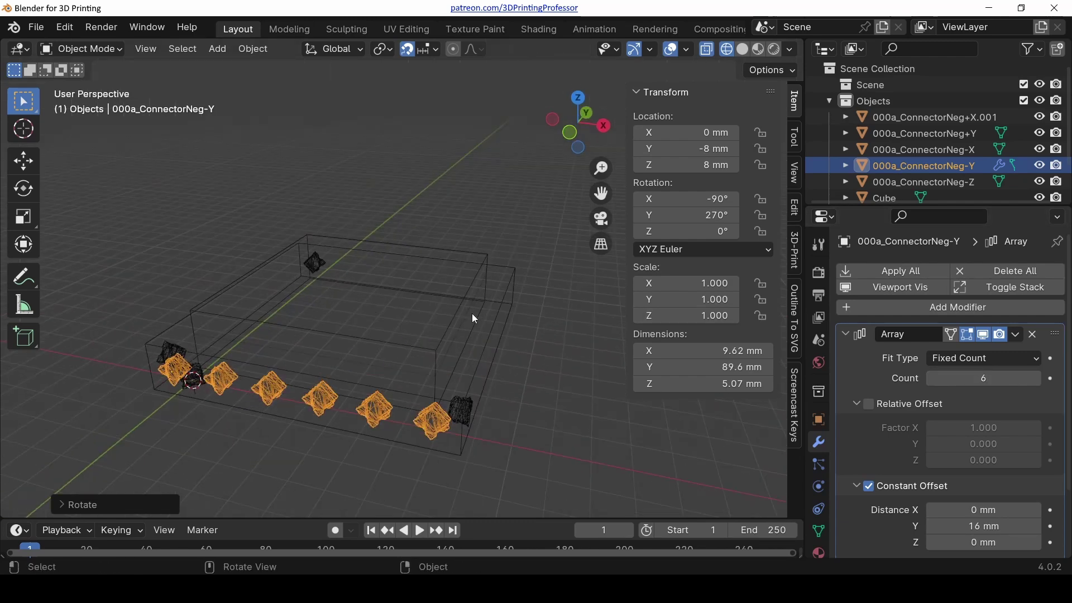
- Copy the array modifier from the -Y connector to the +Y connector
{"action": "left_click", "coordinate": [329, 266]}
{"action": "left_click", "coordinate": [224, 380], "text": "shift"}
{"action": "key", "text": "ctrl+l"}
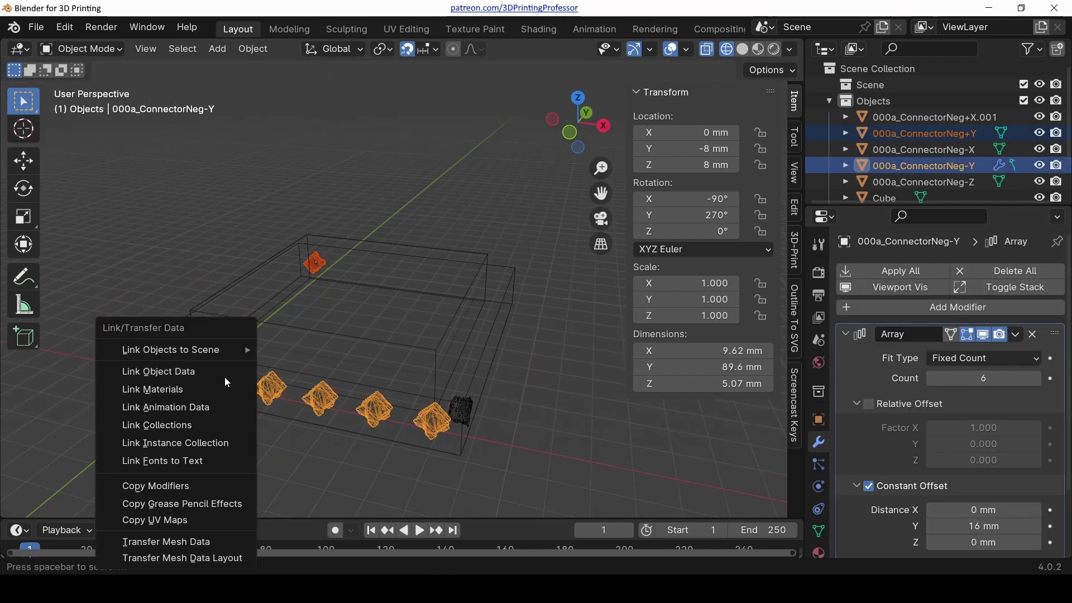
{"action": "left_click", "coordinate": [179, 486]}
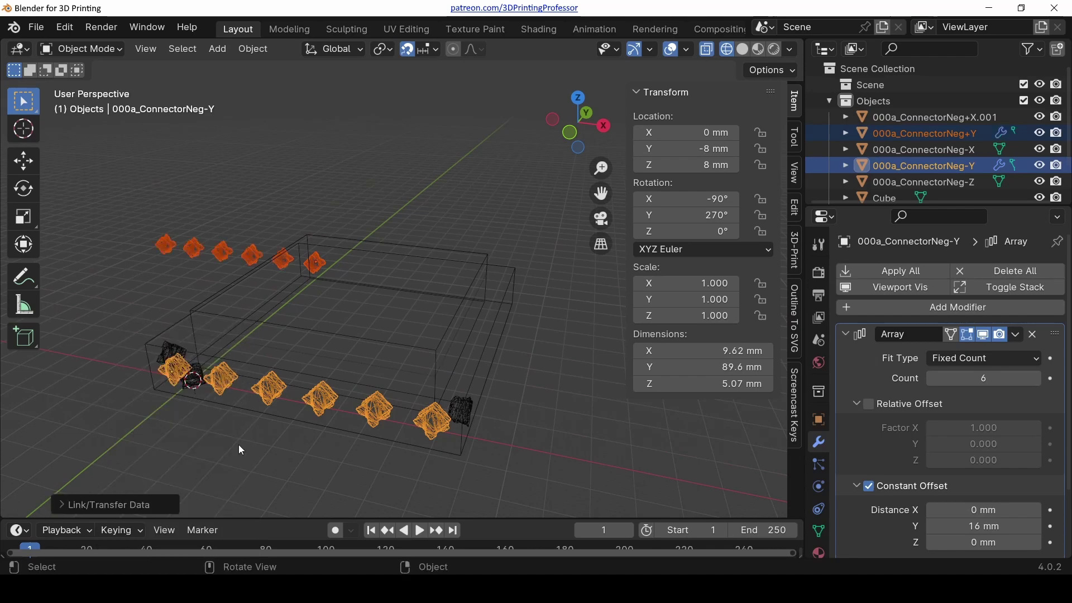
- Rotate the +Y connector 180° in Front view so its array runs along the block's +Y face
{"action": "left_click", "coordinate": [319, 260]}
{"action": "key", "text": "KP_1"}
{"action": "type", "text": "r180"}
{"action": "key", "text": "Return"}
{"action": "middle_click_drag", "start_coordinate": [320, 260], "coordinate": [373, 334]}
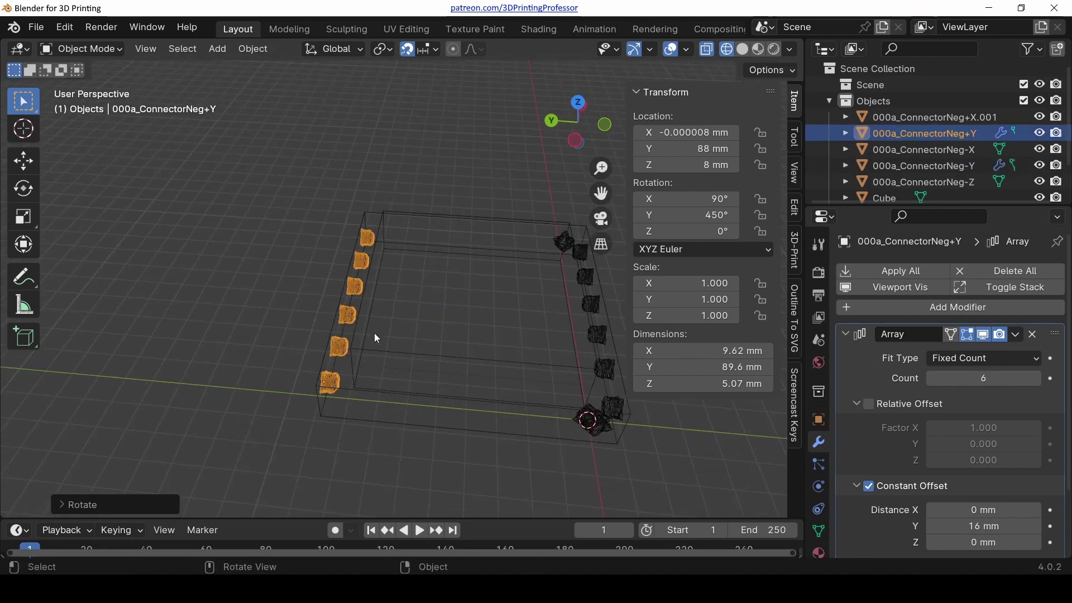
- Add an Array modifier to the -X connector and switch it from relative to constant offset
{"action": "left_click", "coordinate": [606, 425]}
{"action": "left_click", "coordinate": [888, 280]}
{"action": "left_click", "coordinate": [953, 274]}
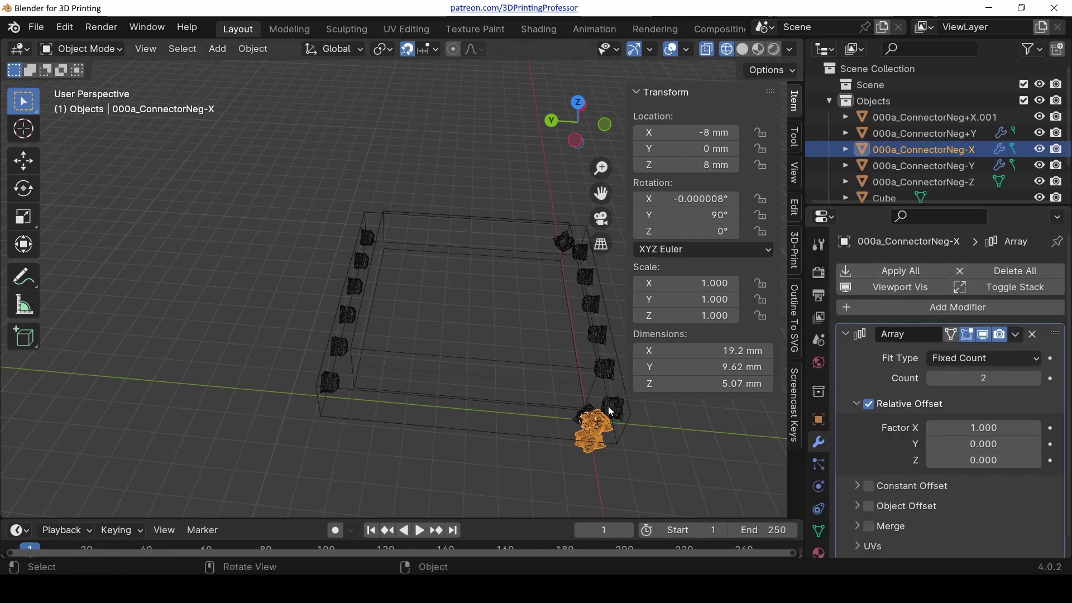
{"action": "middle_click_drag", "start_coordinate": [600, 462], "coordinate": [631, 457]}
{"action": "left_click", "coordinate": [972, 432]}
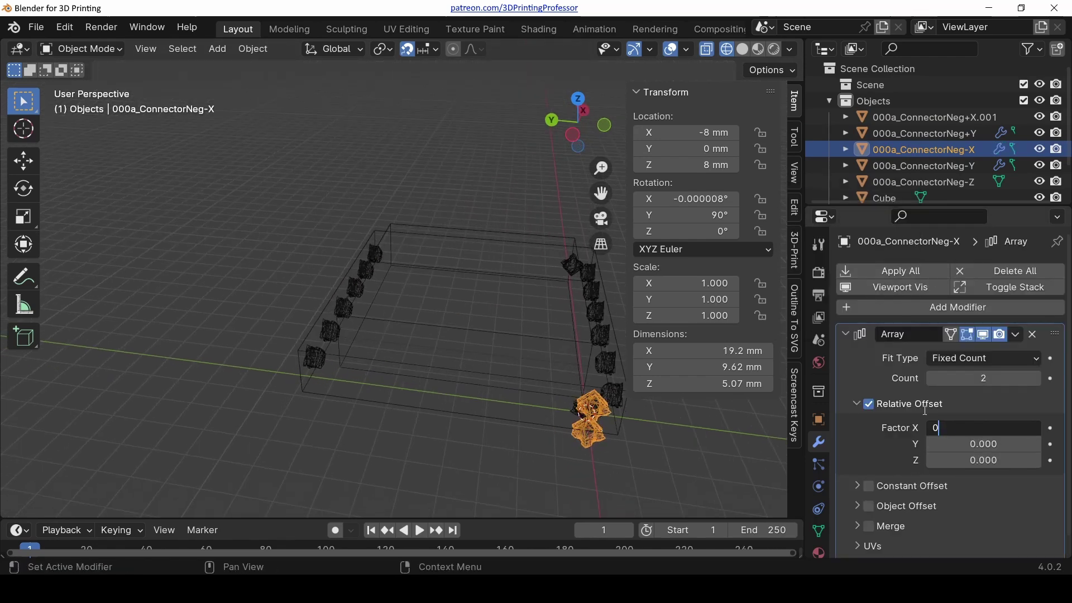
{"action": "left_click", "coordinate": [869, 404]}
{"action": "left_click", "coordinate": [870, 486]}
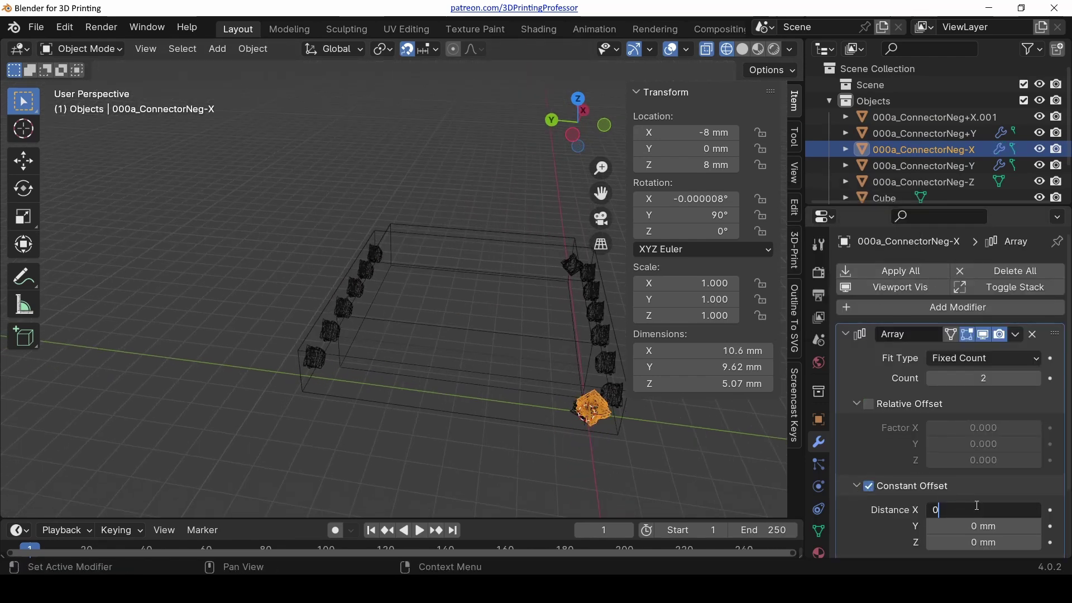
- Set the -X array's constant offset to 0 mm in X and 16 mm in Y, with a count of 6
{"action": "type", "text": "0"}
{"action": "key", "text": "Tab"}
{"action": "type", "text": "16"}
{"action": "key", "text": "Return"}
{"action": "left_click", "coordinate": [1037, 378]}
{"action": "left_click", "coordinate": [1036, 379]}
{"action": "left_click", "coordinate": [1037, 378]}
{"action": "left_click", "coordinate": [1037, 379]}
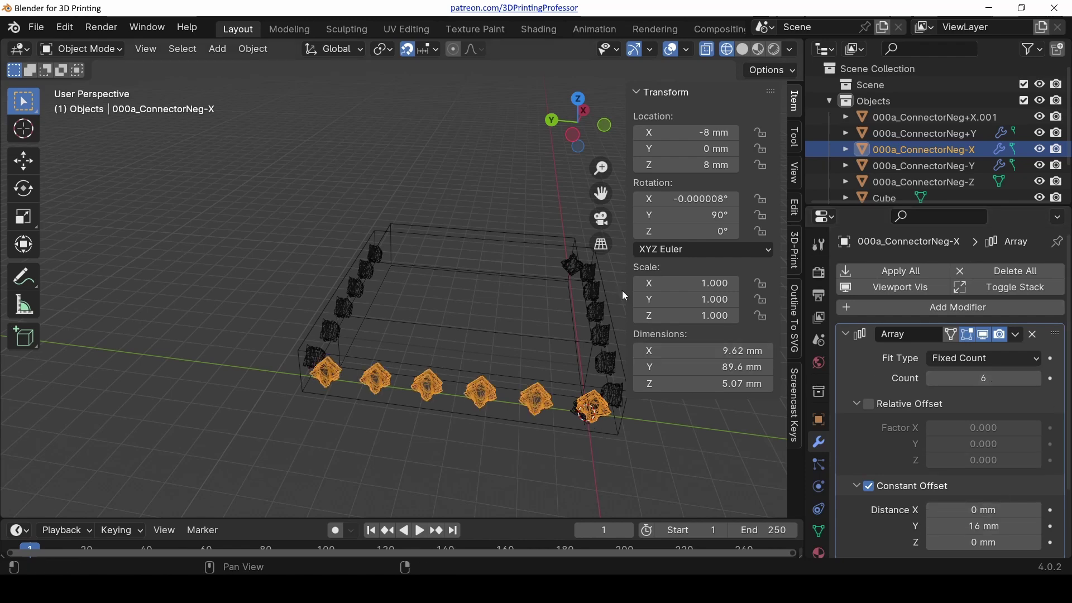
- Copy the array modifier from the -X connector to the +X connector
{"action": "left_click", "coordinate": [578, 261]}
{"action": "left_click", "coordinate": [572, 264]}
{"action": "left_click", "coordinate": [542, 404], "text": "shift"}
{"action": "key", "text": "ctrl+l"}
{"action": "left_click", "coordinate": [541, 404]}
- Add an Array modifier to the 000a_ConnectorNeg-Z connector
{"action": "middle_click_drag", "start_coordinate": [555, 322], "coordinate": [407, 354]}
{"action": "left_click", "coordinate": [379, 354]}
{"action": "left_click", "coordinate": [950, 271]}
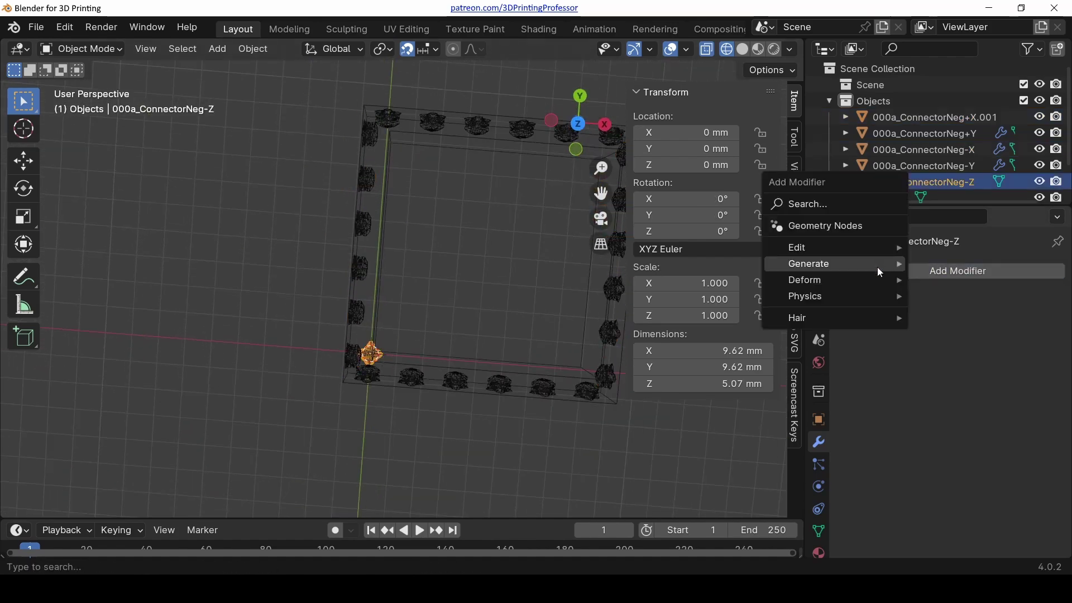
{"action": "mouse_move", "coordinate": [879, 264]}
{"action": "left_click", "coordinate": [952, 265]}
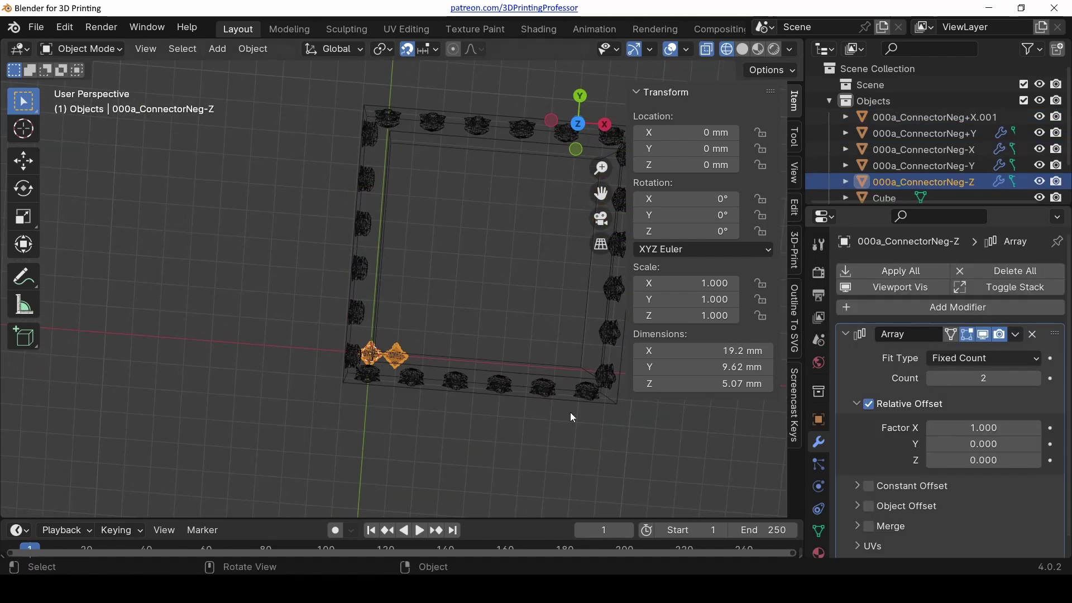
- Switch the -Z array to a constant offset of 16 mm along X with a count of 6
{"action": "left_click", "coordinate": [869, 404]}
{"action": "left_click", "coordinate": [869, 486]}
{"action": "double_click", "coordinate": [985, 510]}
{"action": "type", "text": "16"}
{"action": "key", "text": "Tab"}
{"action": "key", "text": "Return"}
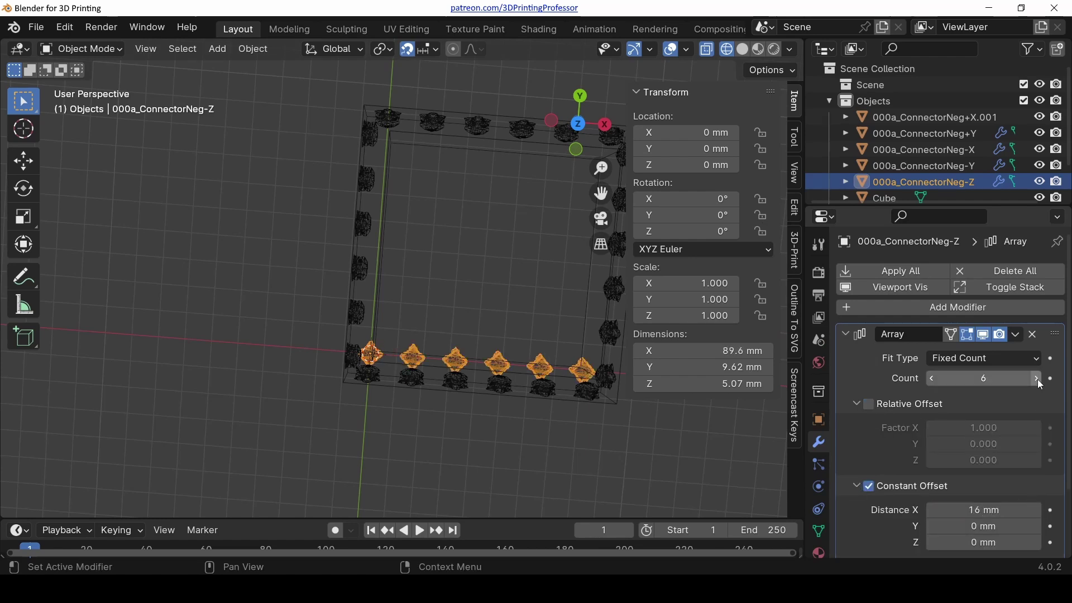
- Duplicate the -Z connector's array modifier and set the copy's constant offset to 0 mm in X and 16 mm in Y
{"action": "left_click", "coordinate": [846, 334]}
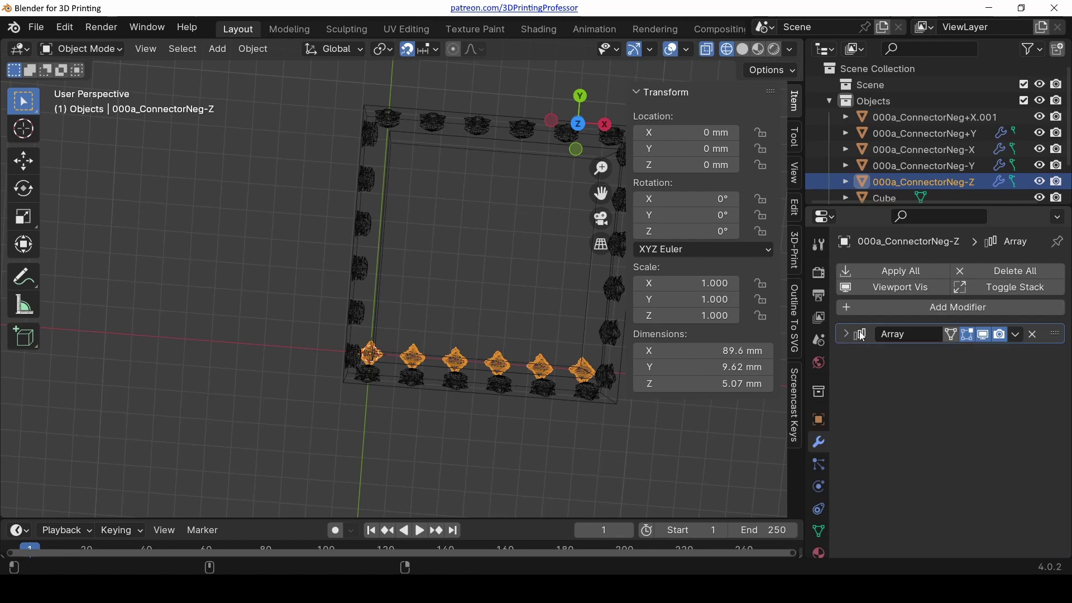
{"action": "key", "text": "shift+d"}
{"action": "left_click", "coordinate": [846, 356]}
{"action": "scroll", "coordinate": [926, 367], "scroll_direction": "down", "scroll_amount": 3}
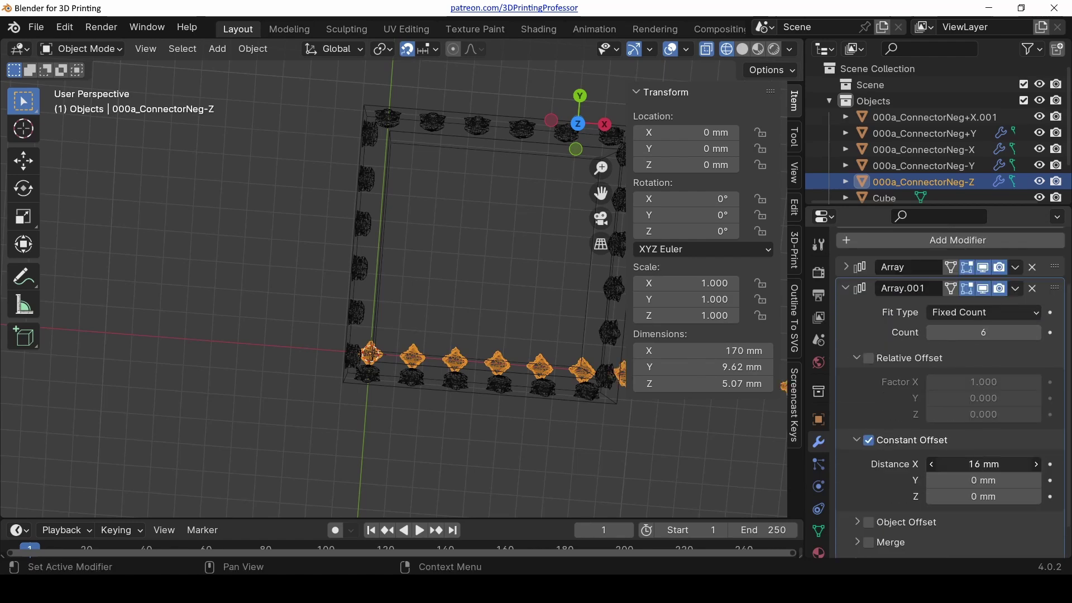
{"action": "type", "text": "0"}
{"action": "key", "text": "Tab"}
{"action": "type", "text": "16"}
{"action": "key", "text": "Return"}
{"action": "middle_click_drag", "start_coordinate": [470, 384], "coordinate": [485, 254]}
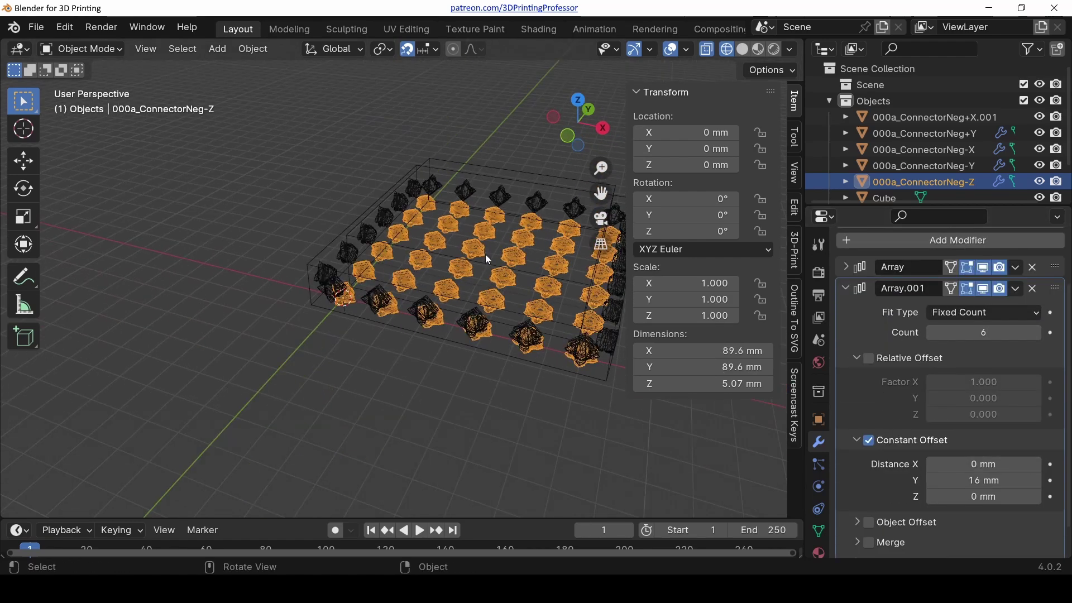
- Duplicate the -Z connector grid in Bottom view and place the copy at 8 mm in X and 8 mm in Y
{"action": "key", "text": "KP_7"}
{"action": "key", "text": "ctrl+KP_7"}
{"action": "scroll", "coordinate": [391, 196], "scroll_direction": "up", "scroll_amount": 3}
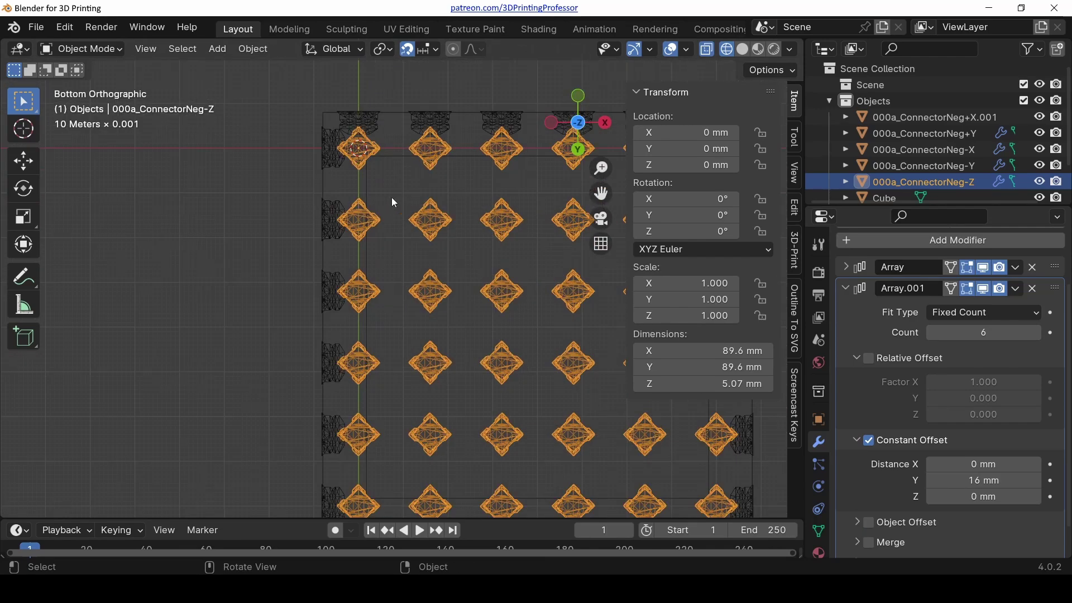
{"action": "key", "text": "shift+d"}
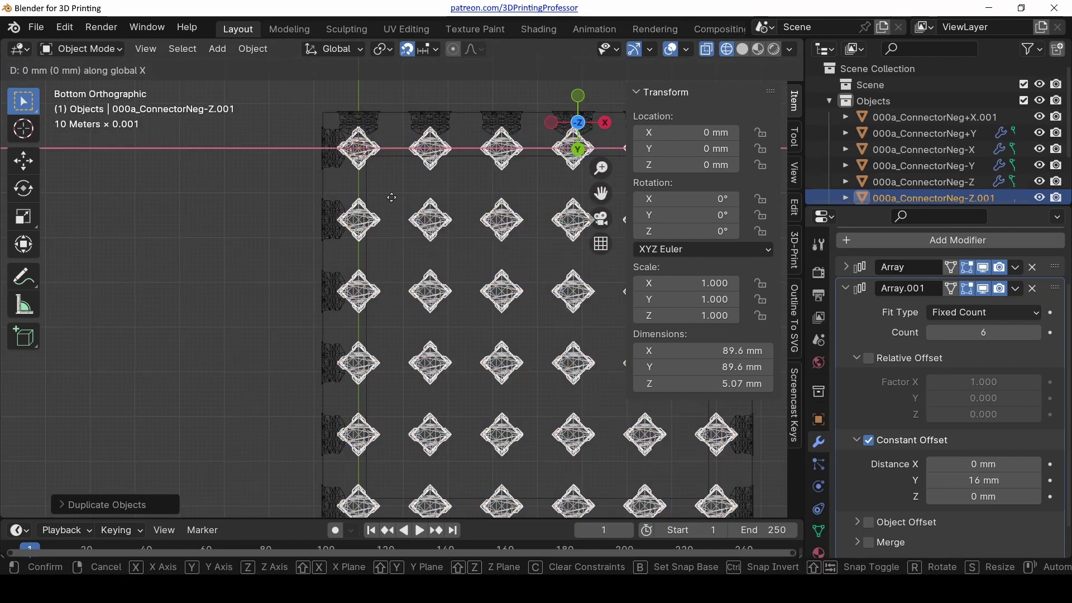
{"action": "left_click", "coordinate": [427, 202]}
{"action": "key", "text": "g"}
{"action": "key", "text": "y"}
{"action": "left_click", "coordinate": [426, 181]}
{"action": "scroll", "coordinate": [429, 240], "scroll_direction": "down", "scroll_amount": 3}
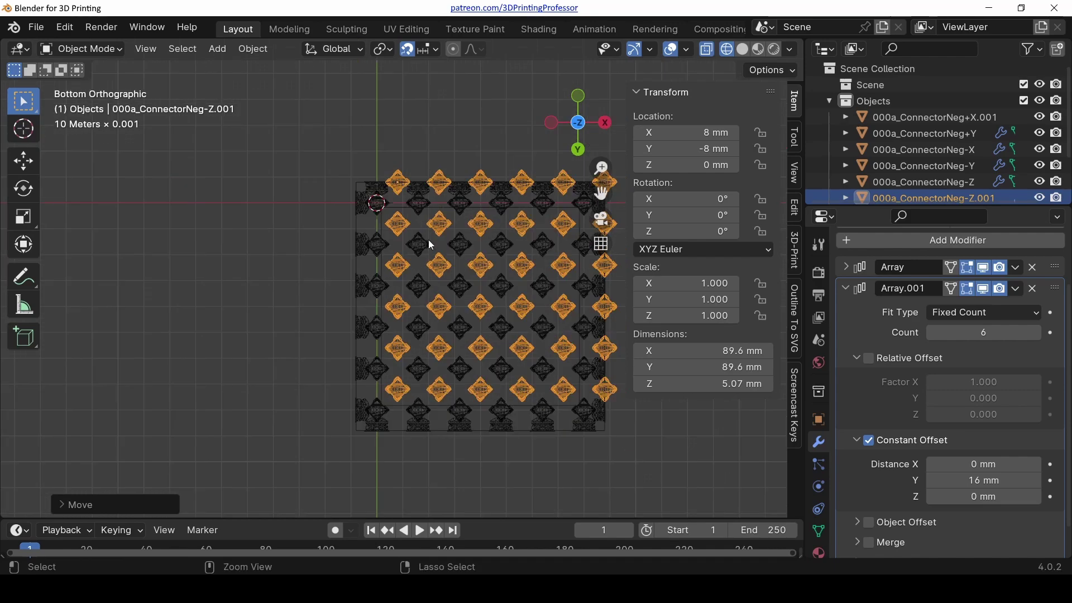
{"action": "type", "text": "gy16"}
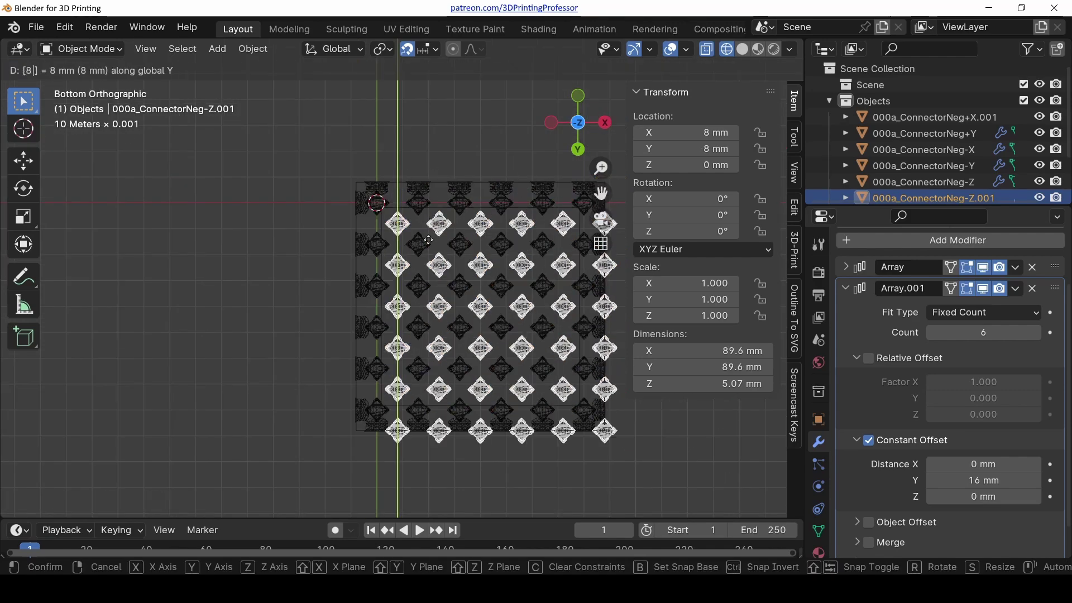
{"action": "key", "text": "Return"}
- Lower the counts of both array modifiers on the duplicated -Z connector grid by one
{"action": "scroll", "coordinate": [633, 413], "scroll_direction": "up", "scroll_amount": 2}
{"action": "left_click", "coordinate": [931, 333]}
{"action": "left_click", "coordinate": [848, 268]}
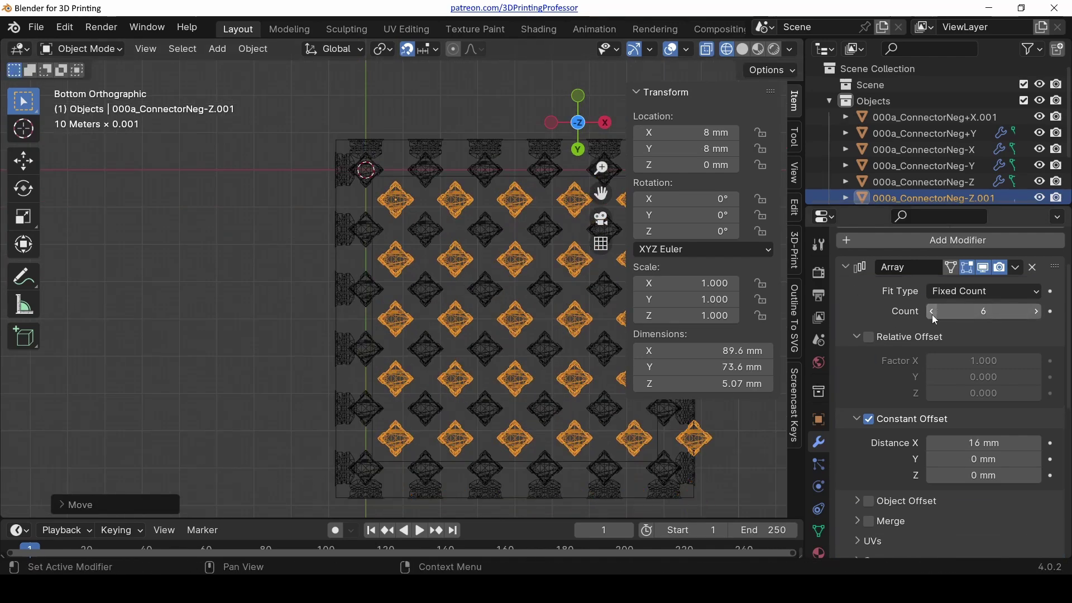
{"action": "left_click", "coordinate": [932, 312]}
- Switch the viewport to solid shading and inspect the connectors on the block's -Y face
{"action": "key", "text": "z"}
{"action": "left_click", "coordinate": [579, 366]}
{"action": "middle_click_drag", "start_coordinate": [452, 273], "coordinate": [430, 276]}
{"action": "key", "text": "KP_1"}
{"action": "middle_click_drag", "start_coordinate": [406, 210], "coordinate": [393, 249]}
{"action": "scroll", "coordinate": [410, 299], "scroll_direction": "down", "scroll_amount": 3}
- Set the -Y connector's array count to 2 and its constant Y offset to 80 mm
{"action": "left_click", "coordinate": [465, 337]}
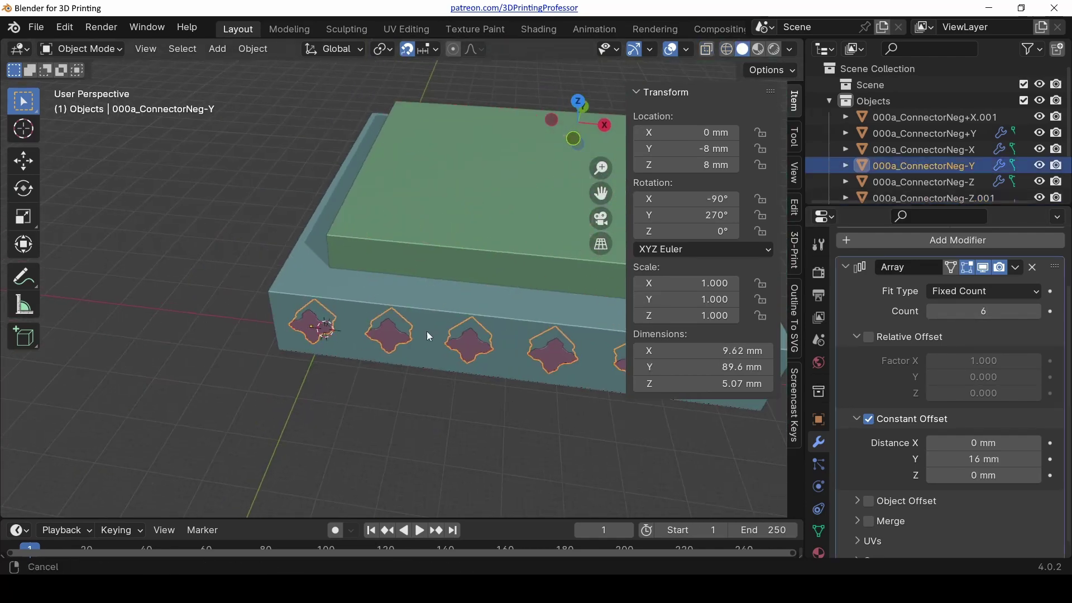
{"action": "middle_click_drag", "start_coordinate": [466, 338], "coordinate": [227, 238], "text": "shift"}
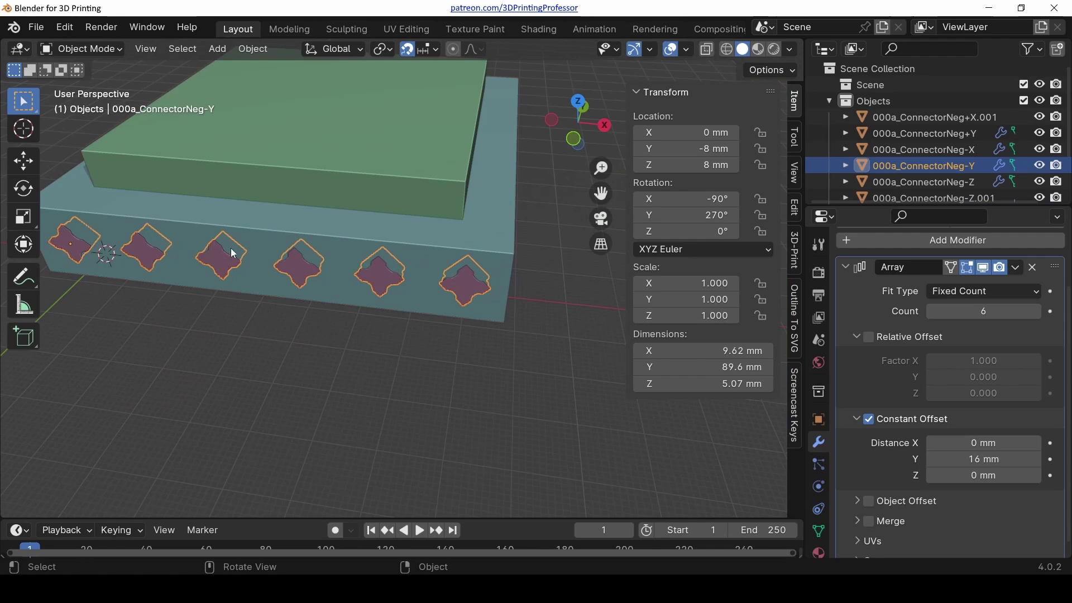
{"action": "left_click", "coordinate": [984, 311]}
{"action": "type", "text": "2"}
{"action": "key", "text": "Return"}
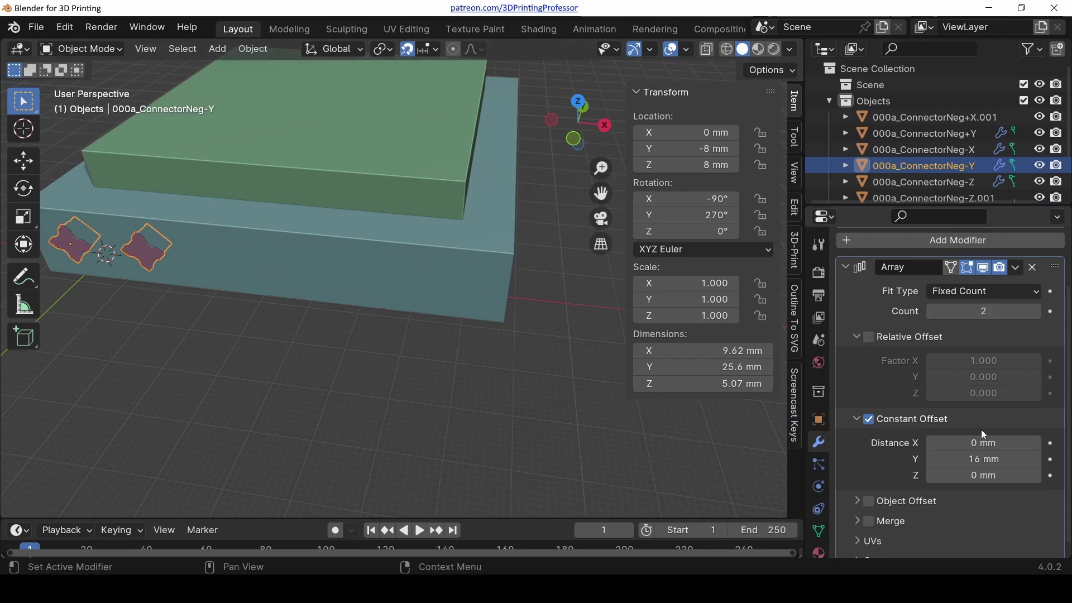
{"action": "left_click", "coordinate": [986, 459]}
{"action": "key", "text": "BackSpace"}
{"action": "key", "text": "BackSpace"}
{"action": "type", "text": "80"}
{"action": "key", "text": "Return"}
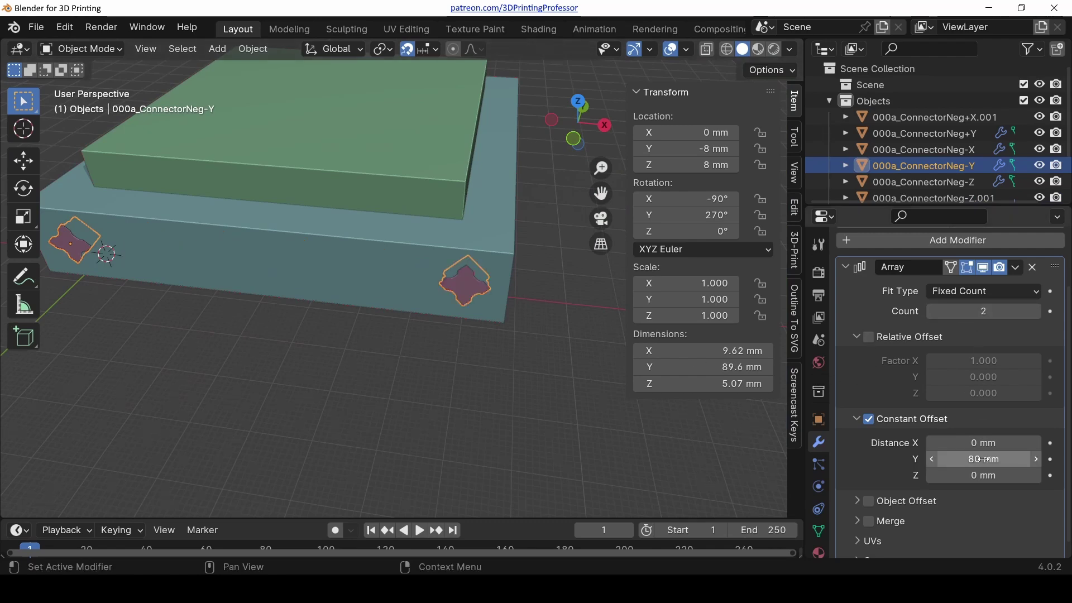
- Cut the sticky notes block with three evenly spaced loop cuts running front to back, without sliding them
{"action": "scroll", "coordinate": [229, 242], "scroll_direction": "down", "scroll_amount": 2}
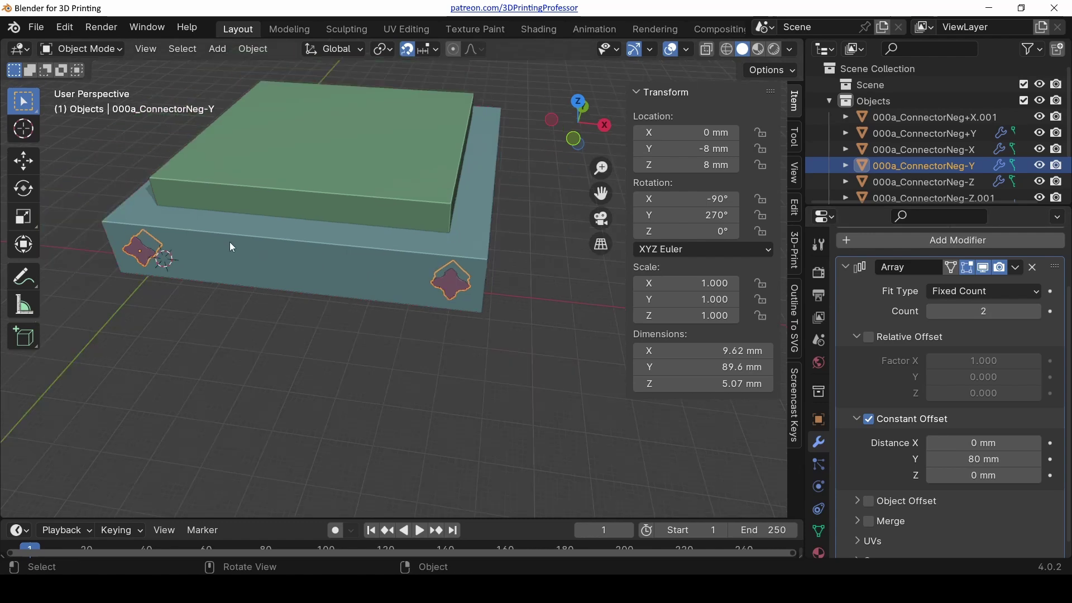
{"action": "left_click", "coordinate": [286, 190]}
{"action": "key", "text": "Tab"}
{"action": "key", "text": "ctrl+r"}
{"action": "scroll", "coordinate": [287, 189], "scroll_direction": "up", "scroll_amount": 1}
{"action": "scroll", "coordinate": [287, 188], "scroll_direction": "up", "scroll_amount": 1}
{"action": "left_click", "coordinate": [286, 189]}
{"action": "right_click", "coordinate": [286, 188]}
- Extrude the two middle front faces of the sticky notes block outward 12 mm
{"action": "key", "text": "3"}
{"action": "left_click", "coordinate": [279, 205]}
{"action": "left_click", "coordinate": [330, 217], "text": "shift"}
{"action": "key", "text": "e"}
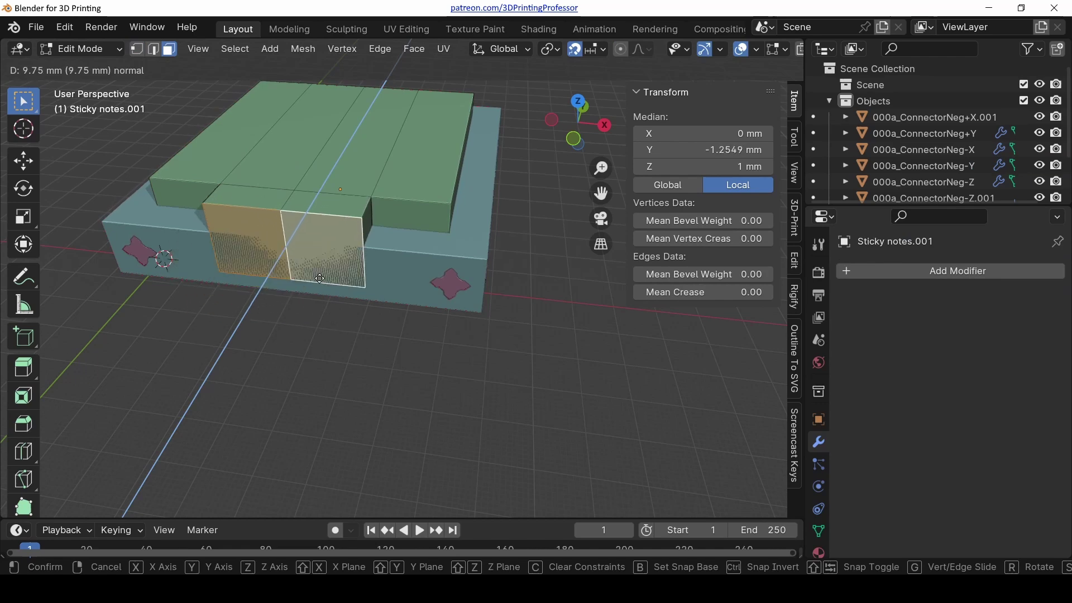
{"action": "left_click", "coordinate": [89, 491]}
{"action": "left_click", "coordinate": [70, 505]}
{"action": "left_click", "coordinate": [215, 428]}
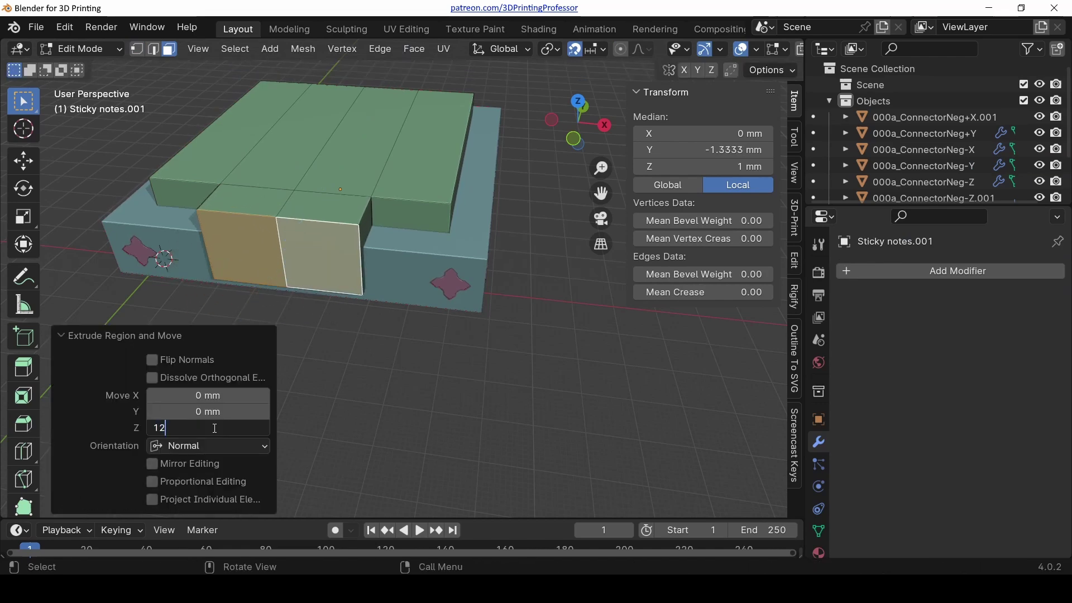
{"action": "key", "text": "Return"}
- Select the upper side edge of the front extrusion on the sticky notes block in edge selection mode
{"action": "middle_click_drag", "start_coordinate": [316, 311], "coordinate": [389, 267]}
{"action": "key", "text": "Tab"}
{"action": "key", "text": "Tab"}
{"action": "middle_click_drag", "start_coordinate": [407, 226], "coordinate": [360, 223]}
{"action": "key", "text": "2"}
{"action": "left_click", "coordinate": [313, 223]}
{"action": "key", "text": "KP_1"}
{"action": "scroll", "coordinate": [313, 182], "scroll_direction": "up", "scroll_amount": 2}
{"action": "middle_click_drag", "start_coordinate": [414, 116], "coordinate": [433, 263], "text": "shift"}
{"action": "scroll", "coordinate": [430, 258], "scroll_direction": "up", "scroll_amount": 1}
{"action": "key", "text": "g"}
{"action": "key", "text": "x"}
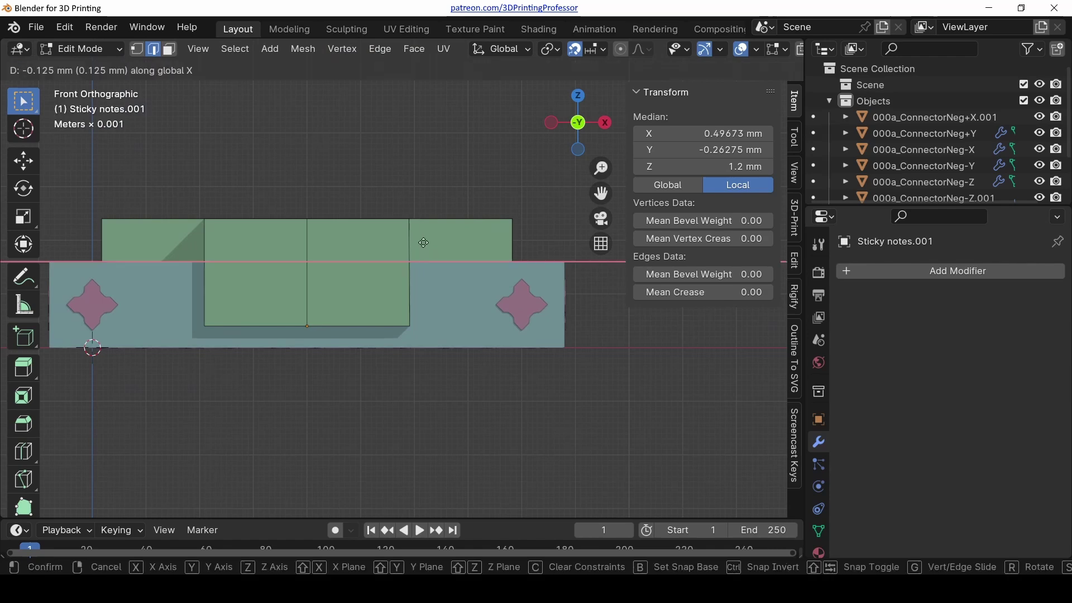
{"action": "key", "text": "equal"}
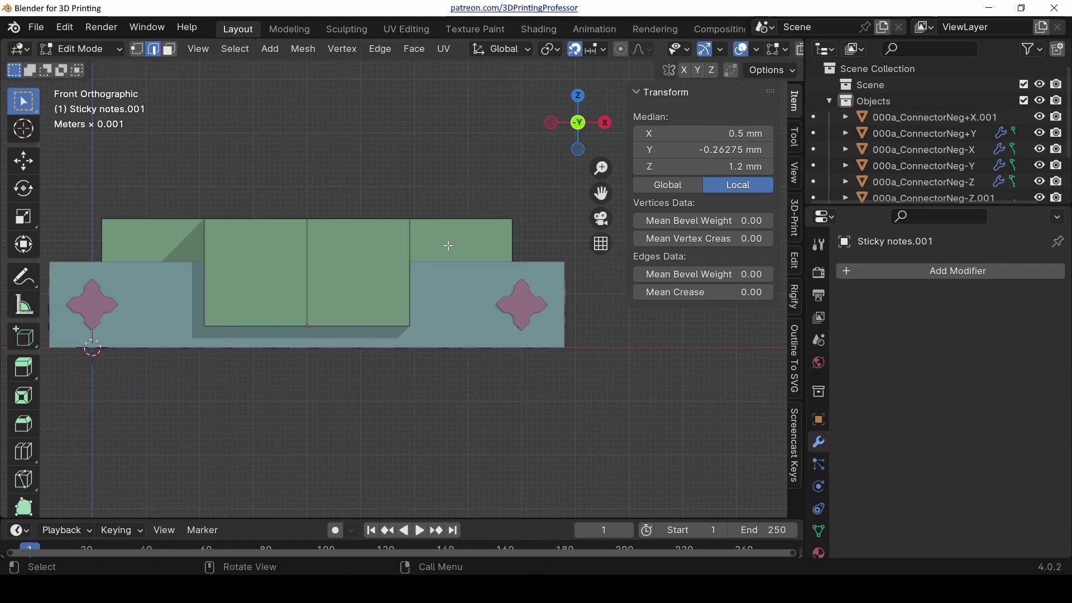
{"action": "type", "text": "8"}
{"action": "left_click", "coordinate": [452, 241]}
{"action": "middle_click_drag", "start_coordinate": [452, 242], "coordinate": [252, 295]}
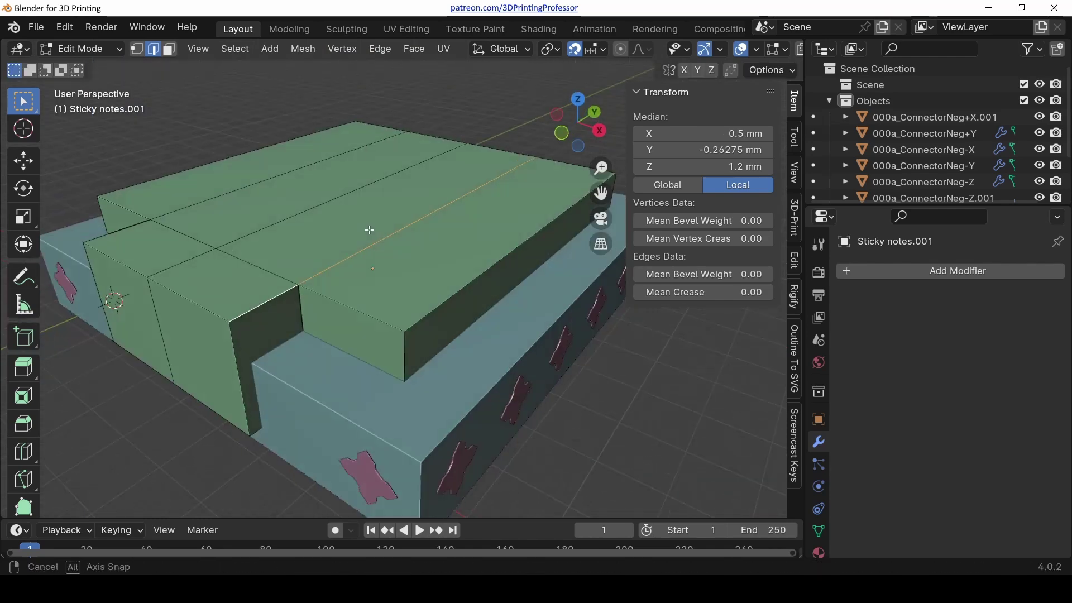
- Move the front extrusion's upper side edges outward along X so both sides flare toward the top, and return to Object Mode
{"action": "middle_click_drag", "start_coordinate": [163, 255], "coordinate": [352, 285]}
{"action": "scroll", "coordinate": [261, 268], "scroll_direction": "up", "scroll_amount": 3}
{"action": "key", "text": "g"}
{"action": "key", "text": "x"}
{"action": "left_click", "coordinate": [257, 272]}
{"action": "scroll", "coordinate": [256, 274], "scroll_direction": "down", "scroll_amount": 4}
{"action": "left_click", "coordinate": [328, 327]}
{"action": "left_click", "coordinate": [326, 295], "text": "shift"}
{"action": "key", "text": "g"}
{"action": "key", "text": "x"}
{"action": "left_click", "coordinate": [310, 295]}
{"action": "scroll", "coordinate": [363, 366], "scroll_direction": "down", "scroll_amount": 1}
{"action": "middle_click_drag", "start_coordinate": [367, 373], "coordinate": [452, 330], "text": "shift"}
{"action": "middle_click_drag", "start_coordinate": [452, 329], "coordinate": [408, 271]}
{"action": "left_click", "coordinate": [491, 208]}
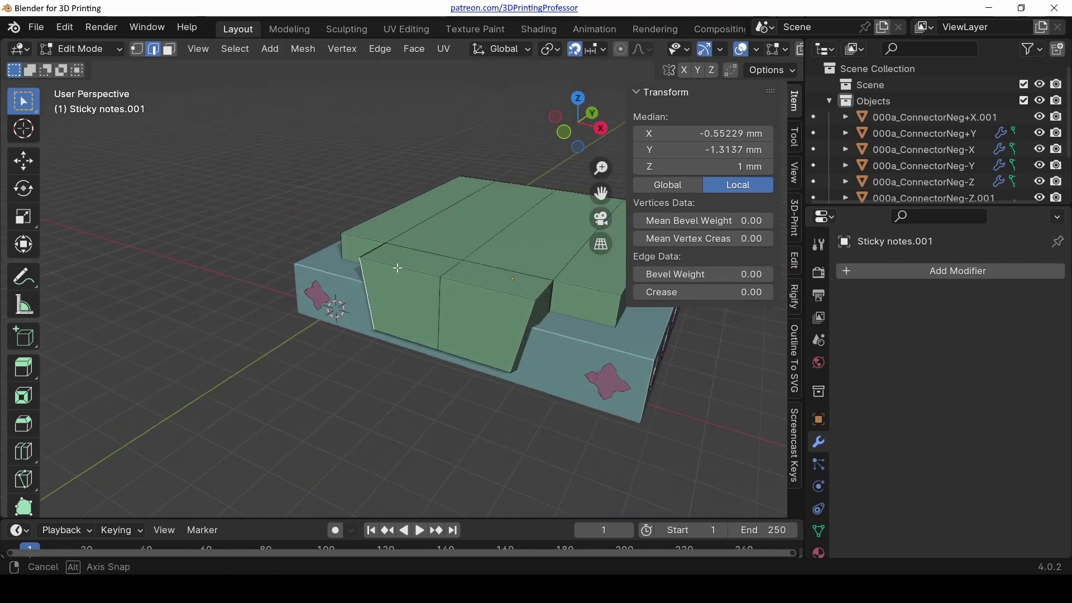
{"action": "key", "text": "Tab"}
- Rename the base block as PAB Postit Holder
{"action": "middle_click_drag", "start_coordinate": [545, 310], "coordinate": [246, 290]}
{"action": "left_click", "coordinate": [528, 300]}
{"action": "scroll", "coordinate": [536, 307], "scroll_direction": "up", "scroll_amount": 4}
{"action": "key", "text": "F2"}
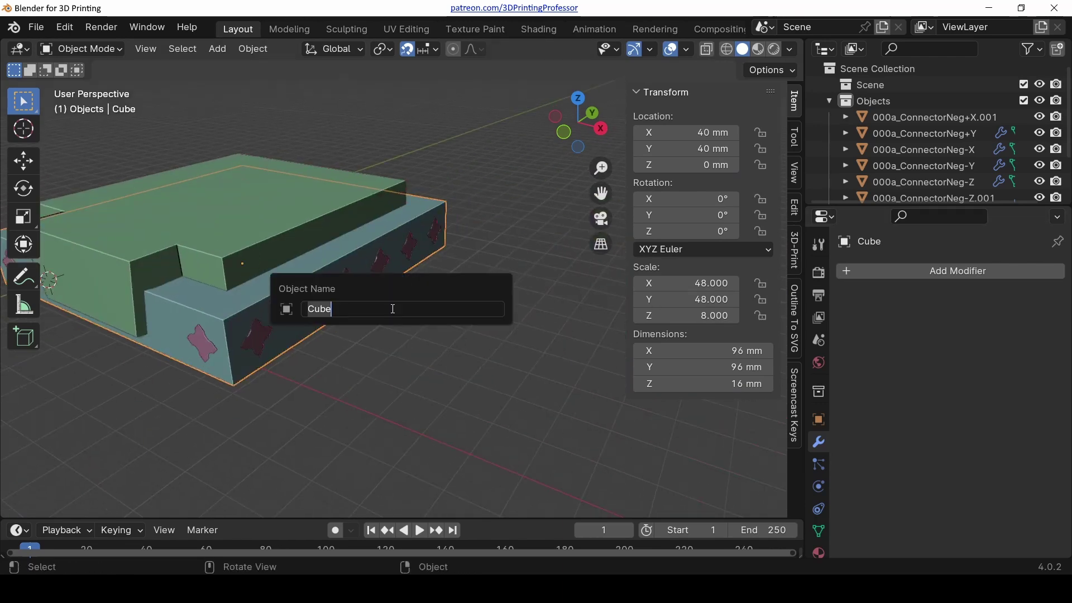
{"action": "type", "text": "PAB Postit Holder"}
{"action": "key", "text": "Return"}
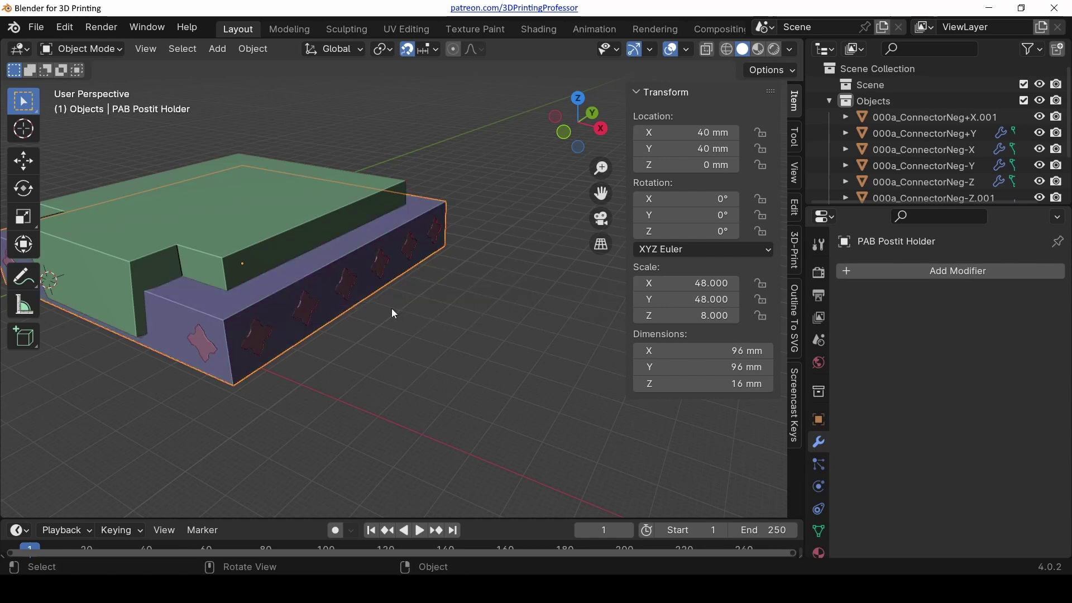
- Apply the holder block's scale and add a Bevel modifier of 1 mm to its edges
{"action": "key", "text": "ctrl+a"}
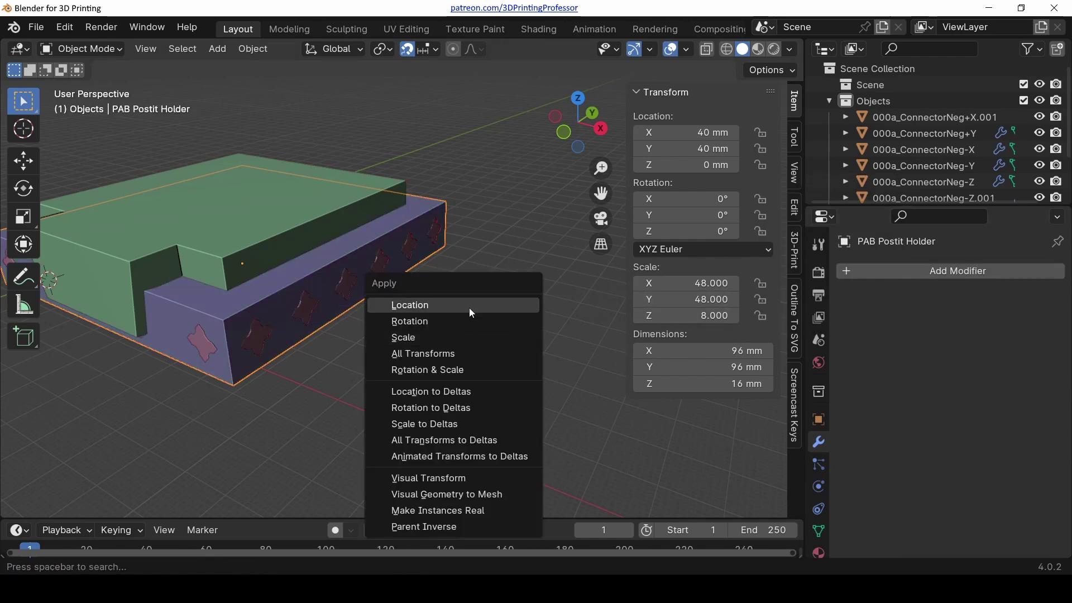
{"action": "left_click", "coordinate": [413, 337]}
{"action": "left_click", "coordinate": [863, 277]}
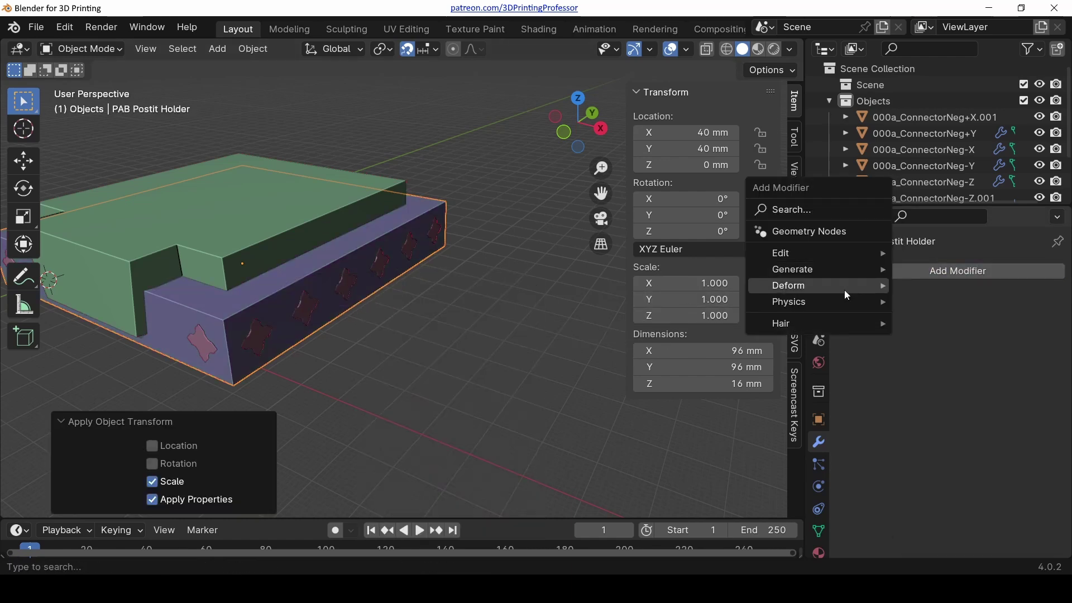
{"action": "mouse_move", "coordinate": [831, 270]}
{"action": "left_click", "coordinate": [924, 290]}
{"action": "middle_click_drag", "start_coordinate": [145, 321], "coordinate": [392, 299]}
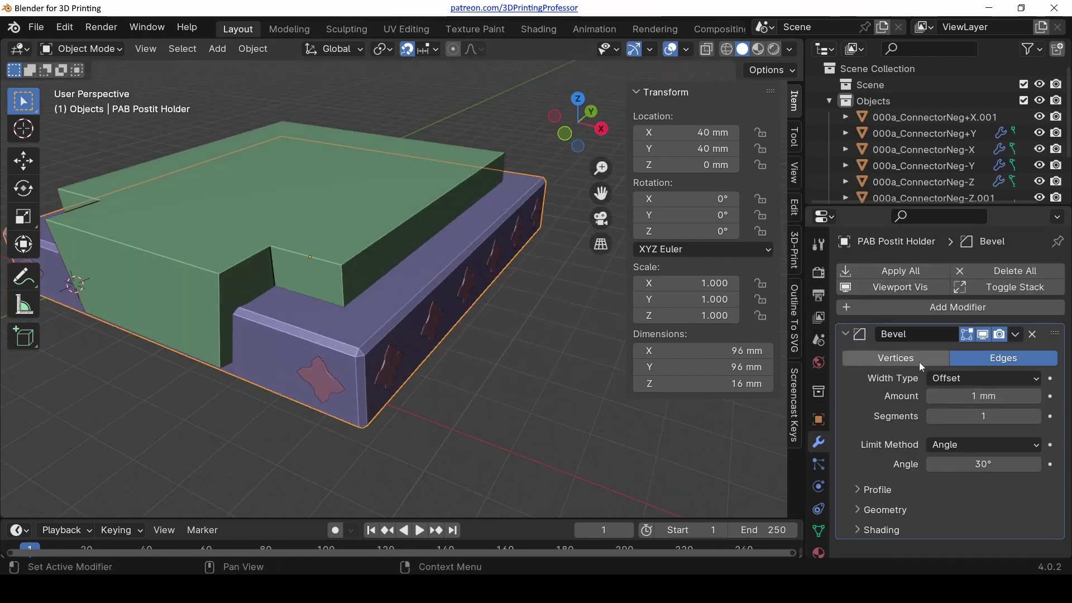
{"action": "left_click", "coordinate": [916, 307]}
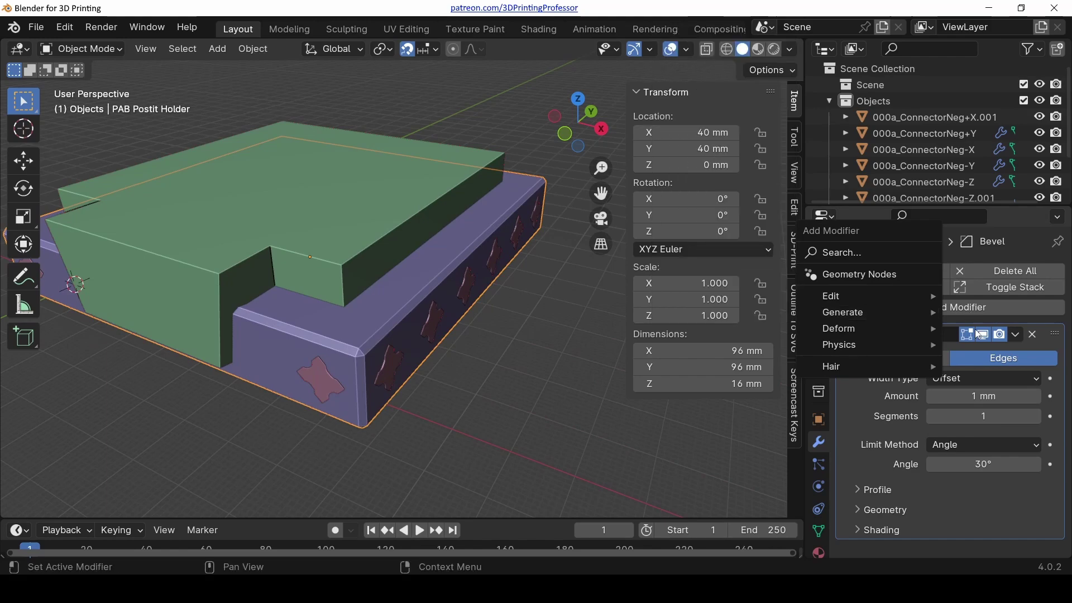
{"action": "left_click", "coordinate": [846, 334]}
- Subtract the sticky notes block from the holder with a Bool Tool difference
{"action": "left_click", "coordinate": [396, 265]}
{"action": "left_click", "coordinate": [408, 271], "text": "shift"}
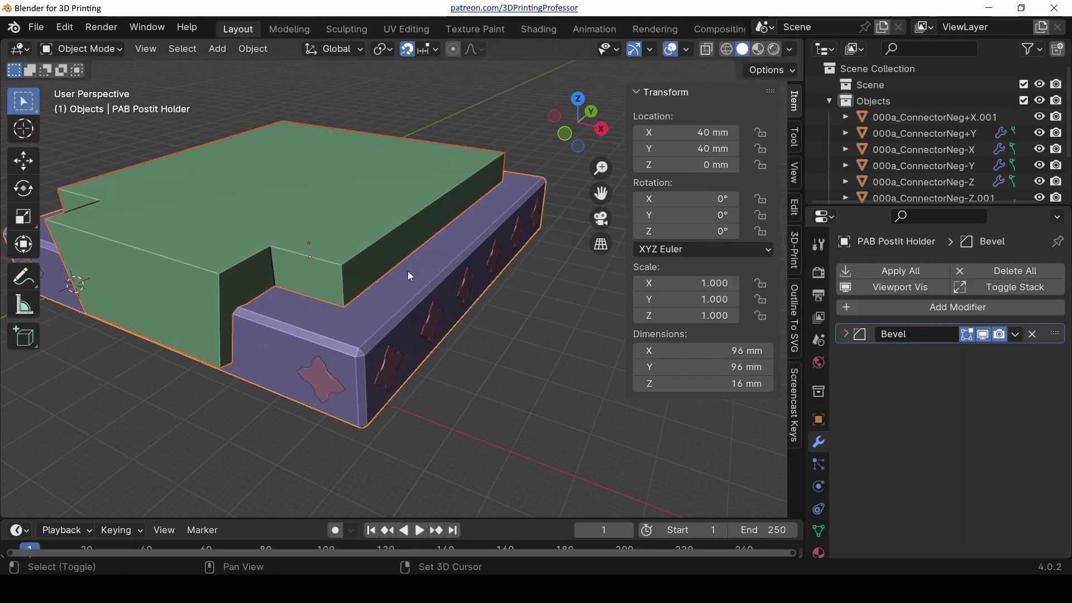
{"action": "key", "text": "ctrl+KP_Subtract"}
{"action": "middle_click_drag", "start_coordinate": [229, 285], "coordinate": [357, 395]}
- Try to subtract the -Z, second -Z, -Y and +X connector arrays from the holder one at a time
{"action": "left_click", "coordinate": [317, 314]}
{"action": "left_click", "coordinate": [318, 313]}
{"action": "left_click", "coordinate": [360, 314], "text": "shift"}
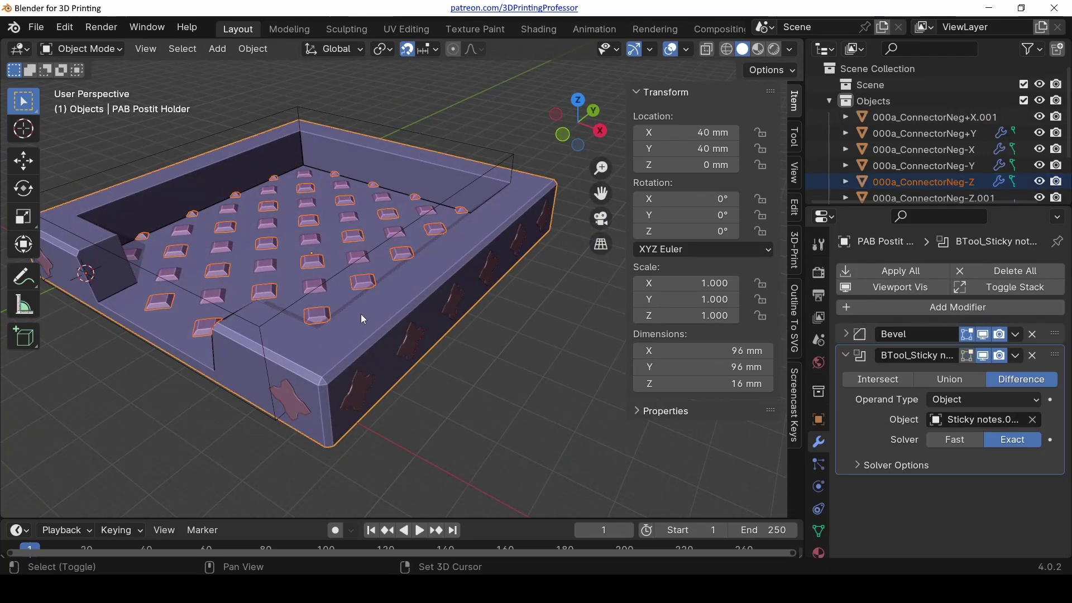
{"action": "key", "text": "ctrl+KP_Subtract"}
{"action": "left_click", "coordinate": [317, 284]}
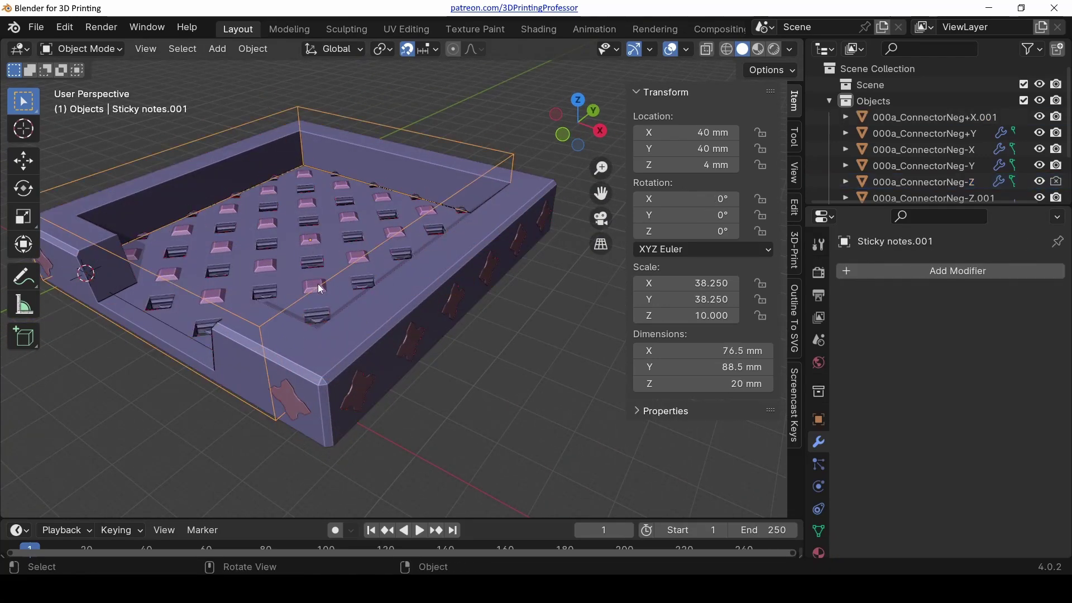
{"action": "scroll", "coordinate": [322, 300], "scroll_direction": "up", "scroll_amount": 3}
{"action": "left_click", "coordinate": [338, 349]}
{"action": "left_click", "coordinate": [324, 338]}
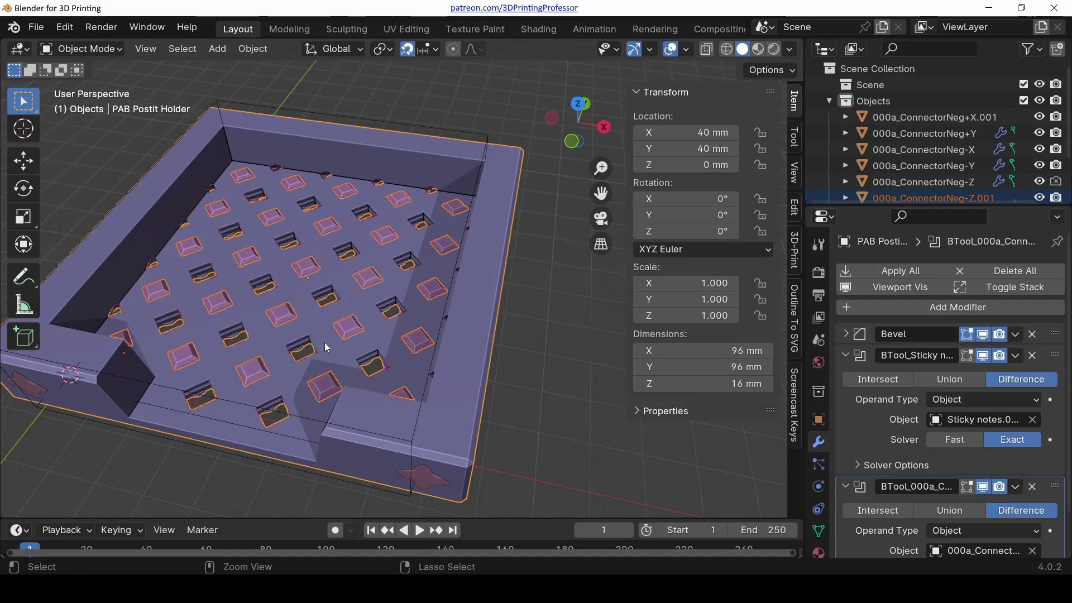
{"action": "left_click", "coordinate": [433, 476]}
{"action": "left_click", "coordinate": [466, 434]}
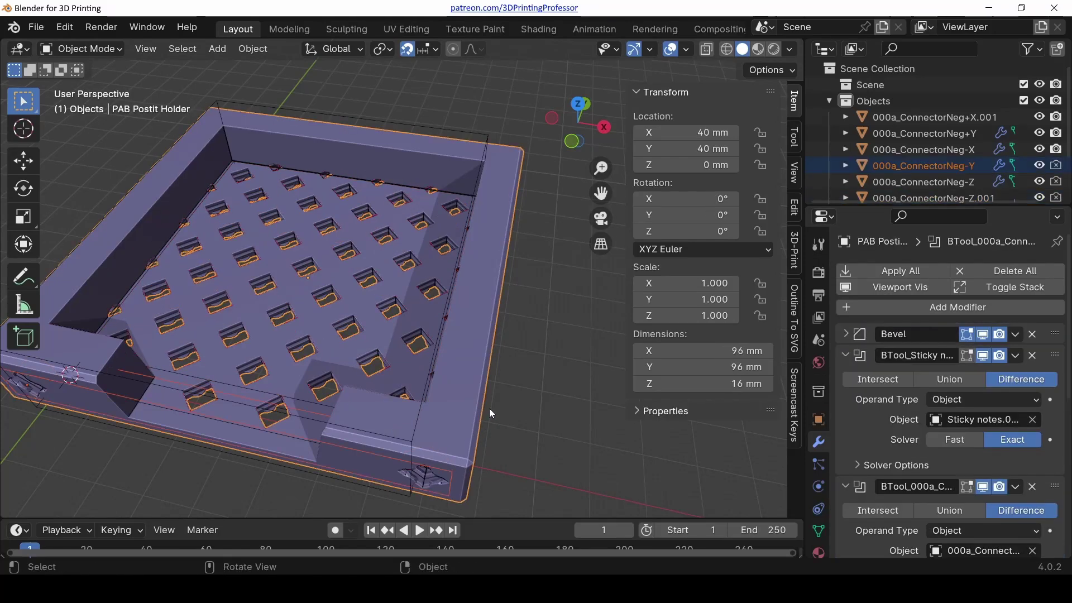
{"action": "middle_click_drag", "start_coordinate": [490, 408], "coordinate": [343, 310]}
{"action": "key", "text": "ctrl+KP_Subtract"}
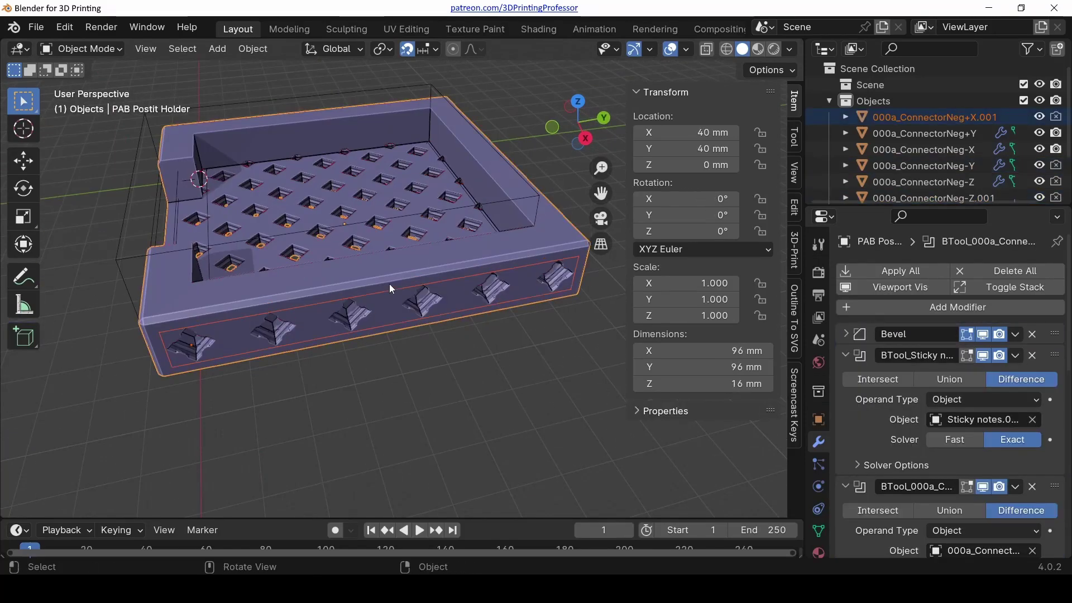
- Undo the individual connector subtractions while keeping the sticky notes cut in the holder
{"action": "key", "text": "ctrl+z"}
{"action": "key", "text": "ctrl+z"}
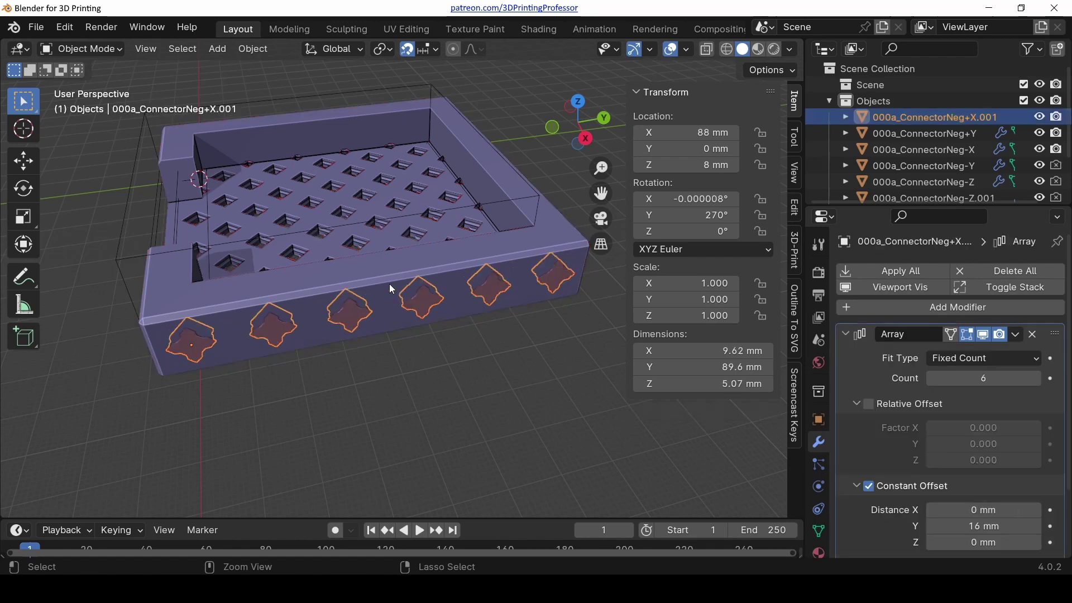
{"action": "key", "text": "ctrl+z"}
{"action": "key", "text": "ctrl+z"}
{"action": "key", "text": "ctrl+z"}
{"action": "key", "text": "ctrl+z"}
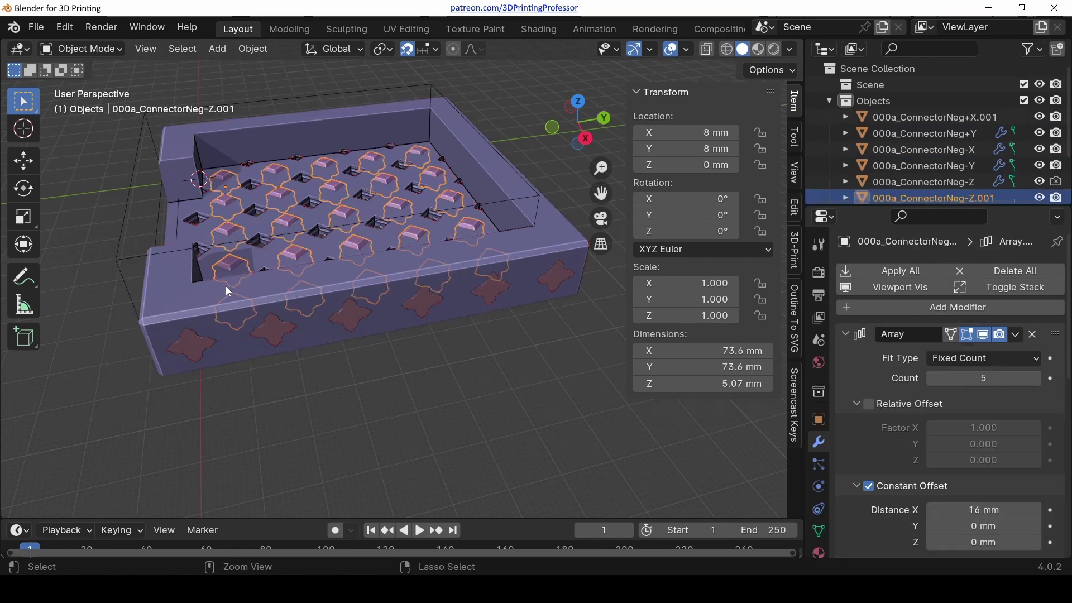
{"action": "key", "text": "ctrl+z"}
{"action": "key", "text": "ctrl+z"}
- Create a new collection inside the Objects collection and name it Connectors
{"action": "middle_click_drag", "start_coordinate": [226, 286], "coordinate": [313, 291]}
{"action": "right_click", "coordinate": [890, 99]}
{"action": "left_click", "coordinate": [864, 94]}
{"action": "double_click", "coordinate": [890, 116]}
{"action": "type", "text": "Connectors"}
{"action": "key", "text": "Return"}
- Select all the negative connector objects and move them into the Connectors collection
{"action": "left_click", "coordinate": [891, 132]}
{"action": "scroll", "coordinate": [896, 147], "scroll_direction": "down", "scroll_amount": 4}
{"action": "left_click", "coordinate": [904, 144], "text": "shift"}
{"action": "scroll", "coordinate": [914, 141], "scroll_direction": "up", "scroll_amount": 4}
{"action": "left_click_drag", "start_coordinate": [919, 137], "coordinate": [911, 119]}
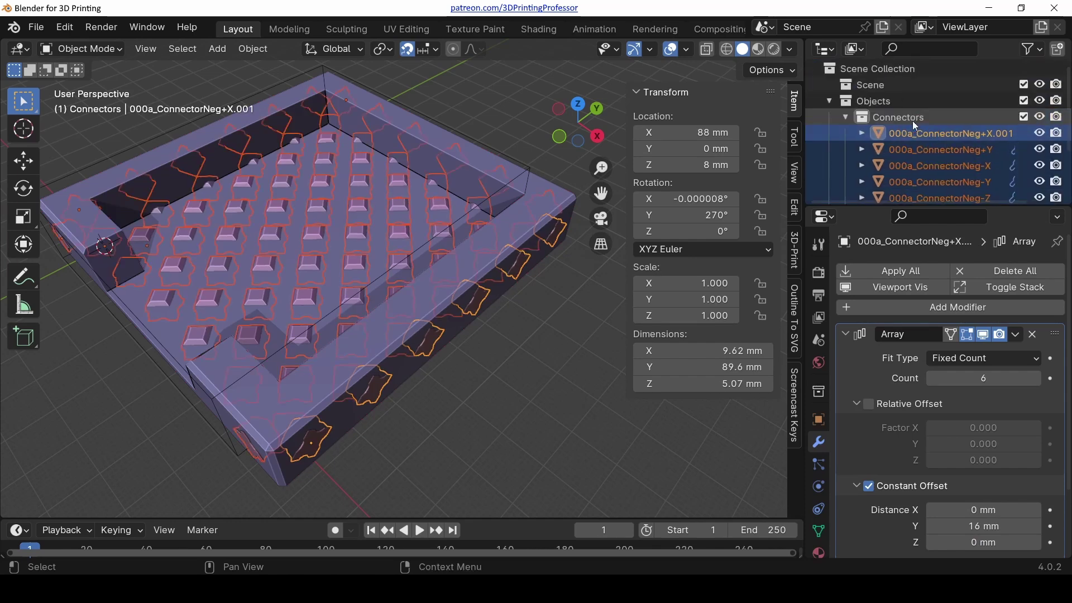
{"action": "left_click", "coordinate": [845, 334]}
- Add a Boolean Difference modifier to the holder with its operand type set to Collection and Connectors as the collection
{"action": "left_click", "coordinate": [310, 373]}
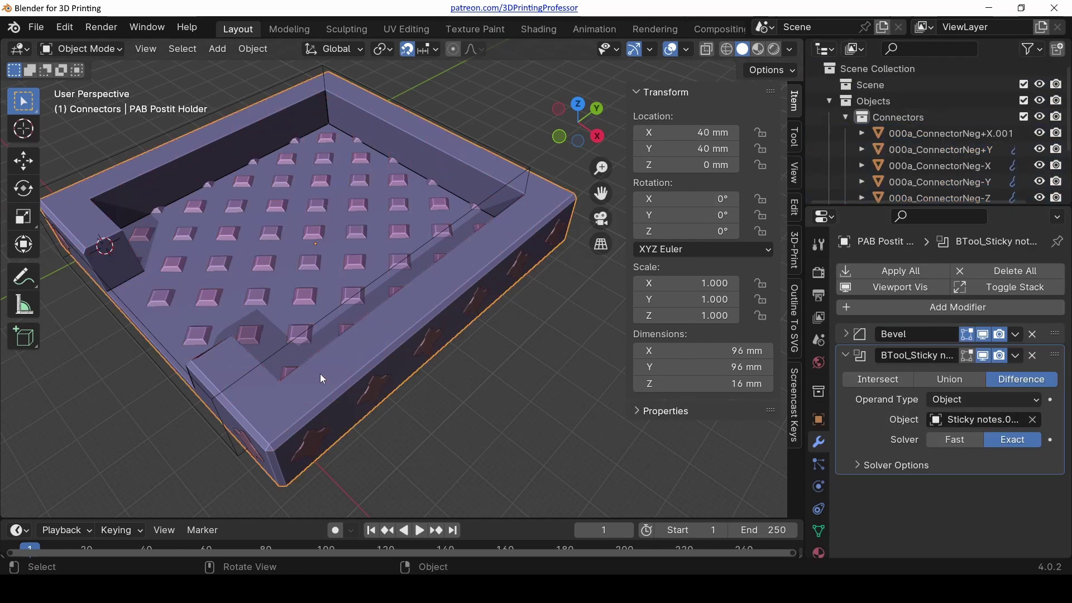
{"action": "left_click", "coordinate": [847, 307]}
{"action": "mouse_move", "coordinate": [838, 316]}
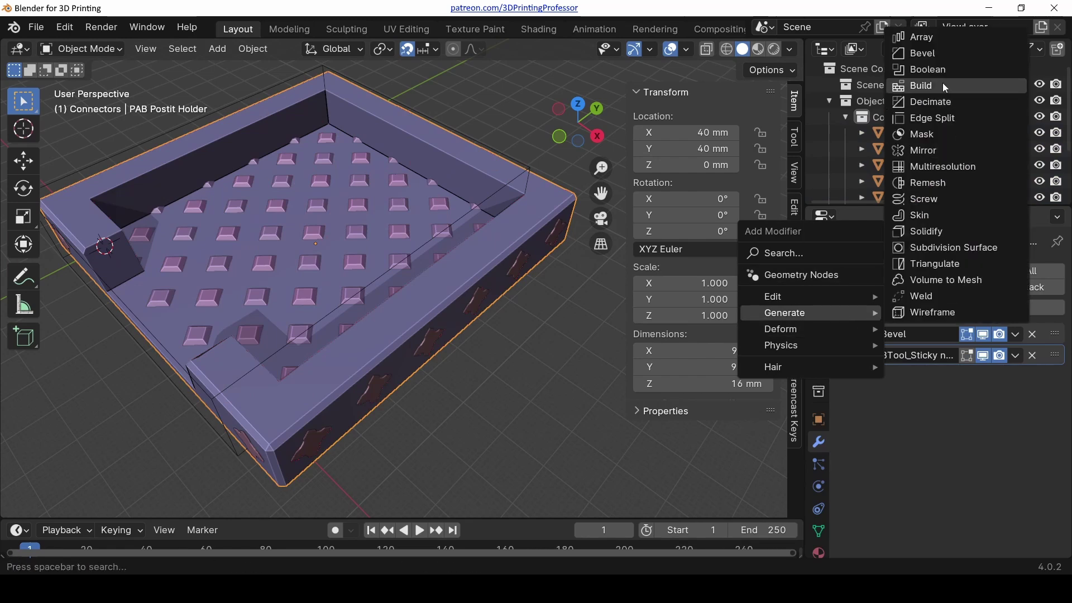
{"action": "left_click", "coordinate": [927, 69]}
{"action": "left_click", "coordinate": [984, 421]}
{"action": "left_click", "coordinate": [950, 456]}
{"action": "left_click", "coordinate": [994, 441]}
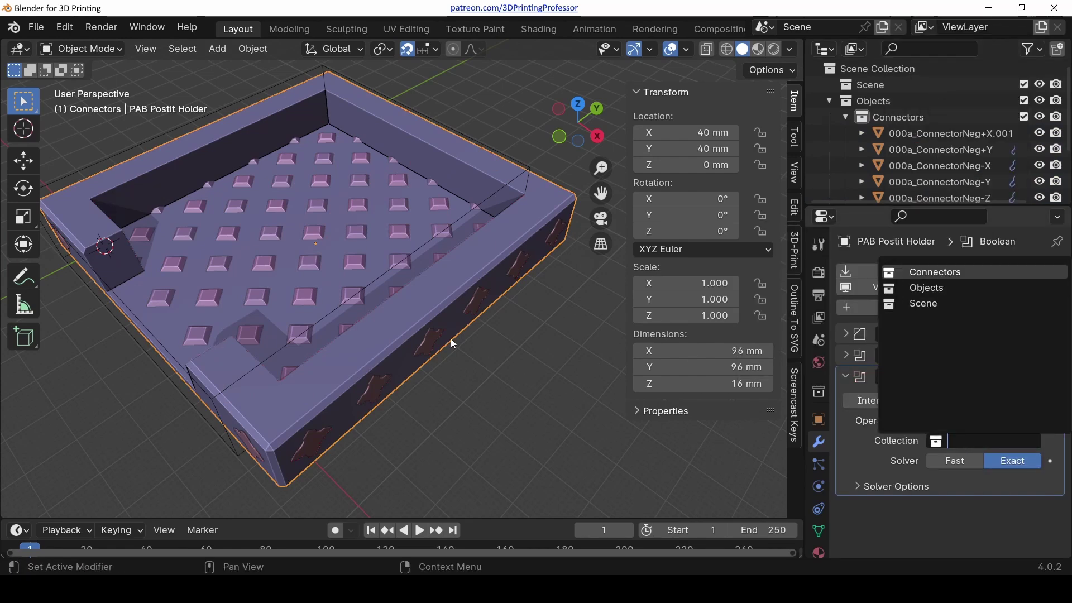
- Hide the Connectors collection in the viewport and collapse its list of objects
{"action": "left_click", "coordinate": [1040, 118]}
{"action": "left_click", "coordinate": [845, 117]}
{"action": "middle_click_drag", "start_coordinate": [371, 388], "coordinate": [359, 355]}
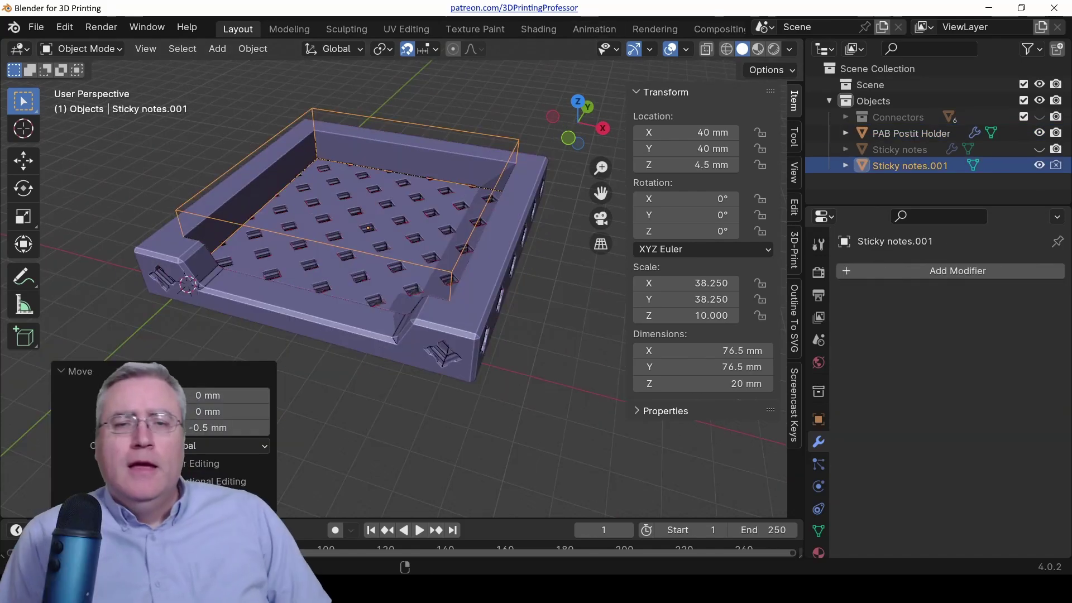
- Turn off the viewport display of all the holder's modifiers and inspect its base mesh
{"action": "left_click", "coordinate": [472, 303]}
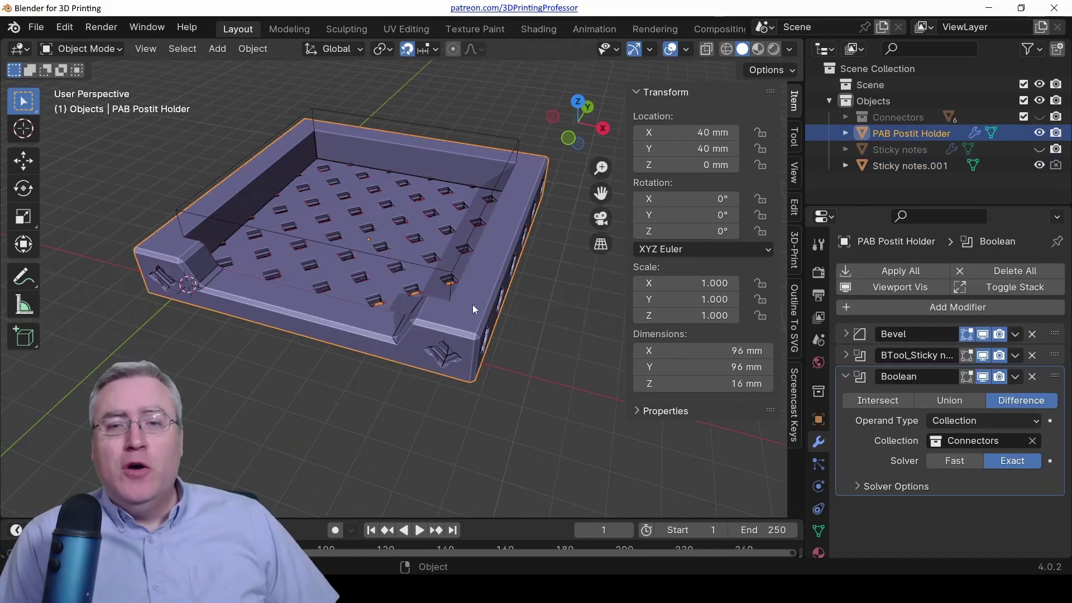
{"action": "middle_click_drag", "start_coordinate": [314, 320], "coordinate": [222, 235]}
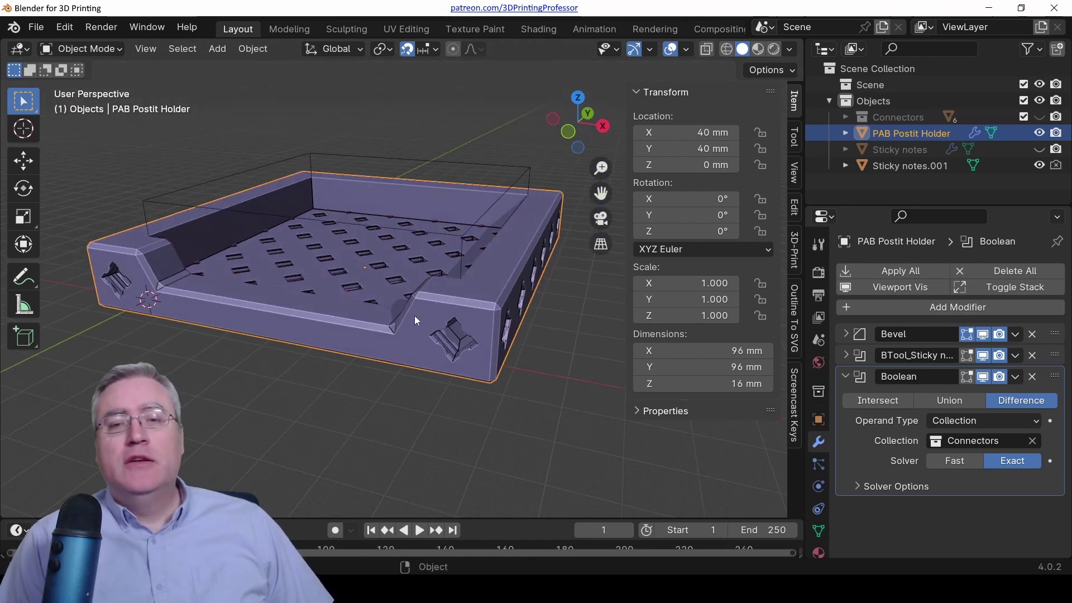
{"action": "left_click", "coordinate": [851, 290]}
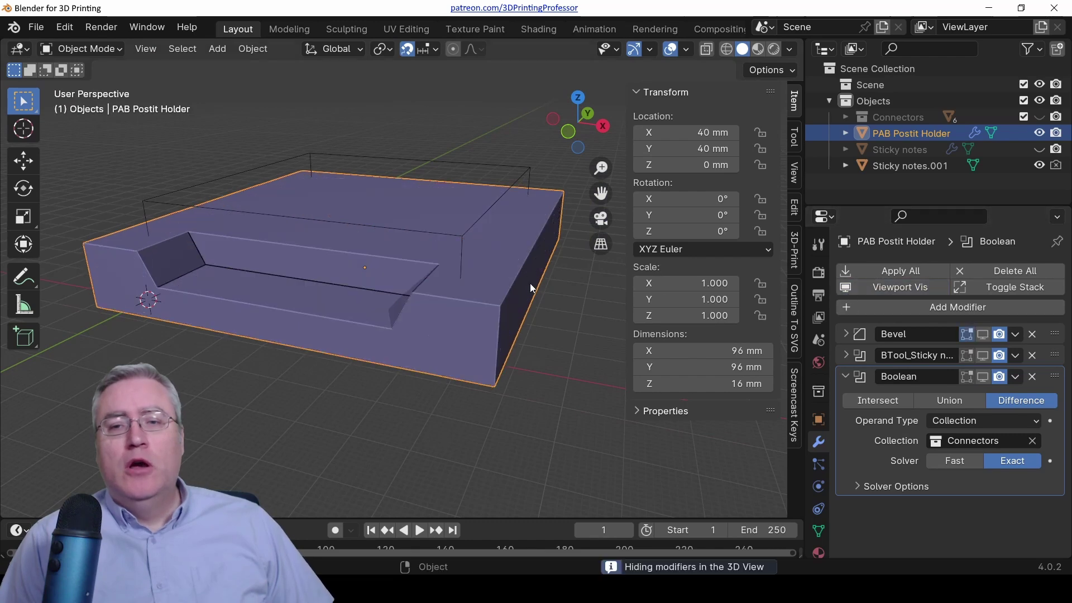
{"action": "key", "text": "Tab"}
{"action": "key", "text": "Tab"}
{"action": "middle_click_drag", "start_coordinate": [353, 290], "coordinate": [210, 286]}
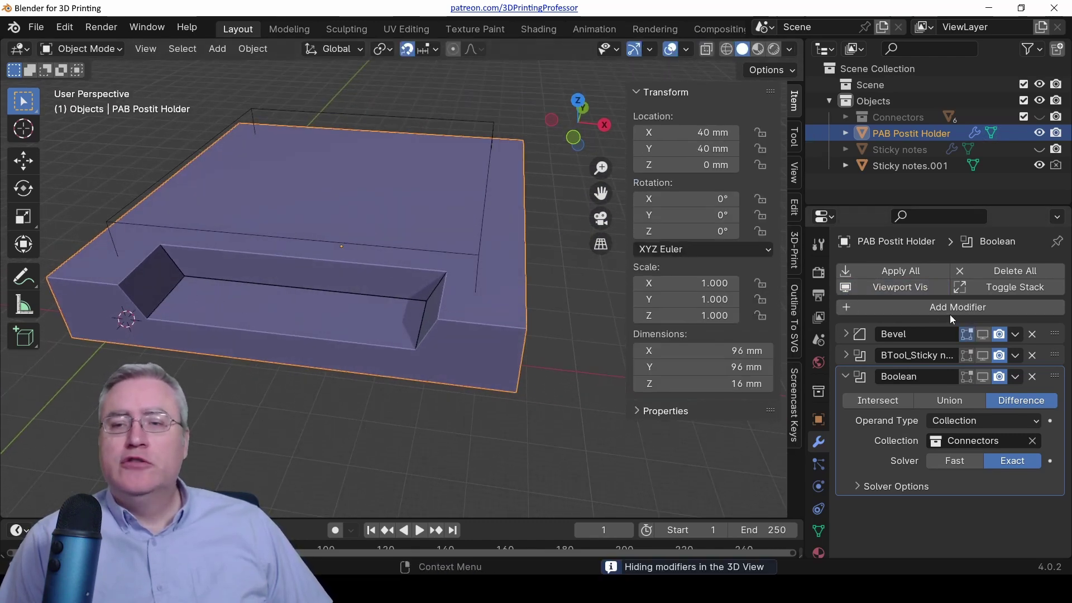
- Show the holder's Bevel and Boolean modifiers in the viewport again in stack order and inspect the finished shape
{"action": "left_click", "coordinate": [984, 334]}
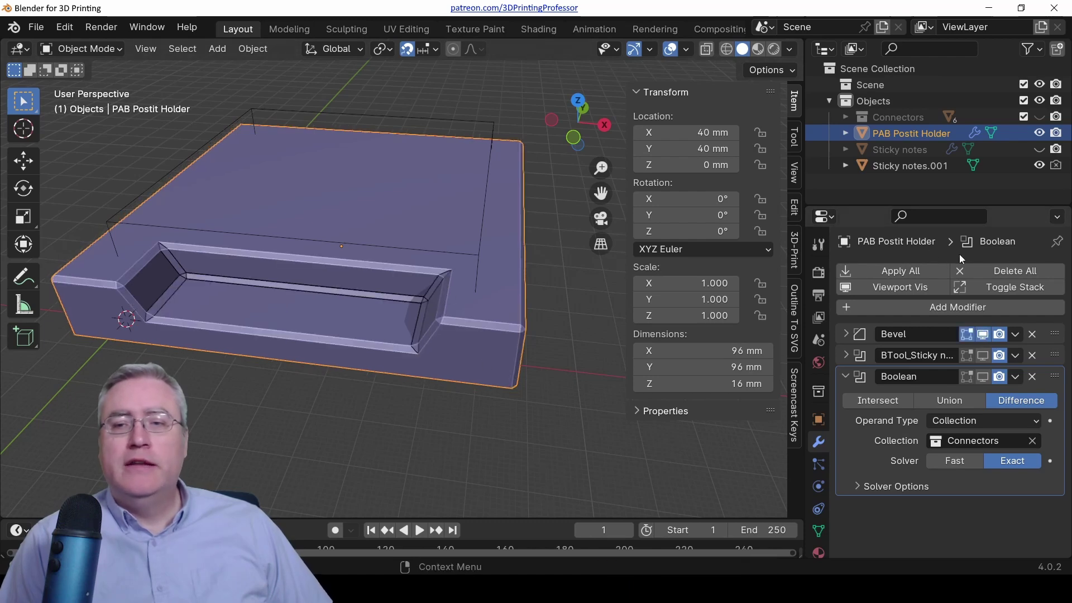
{"action": "left_click", "coordinate": [983, 355]}
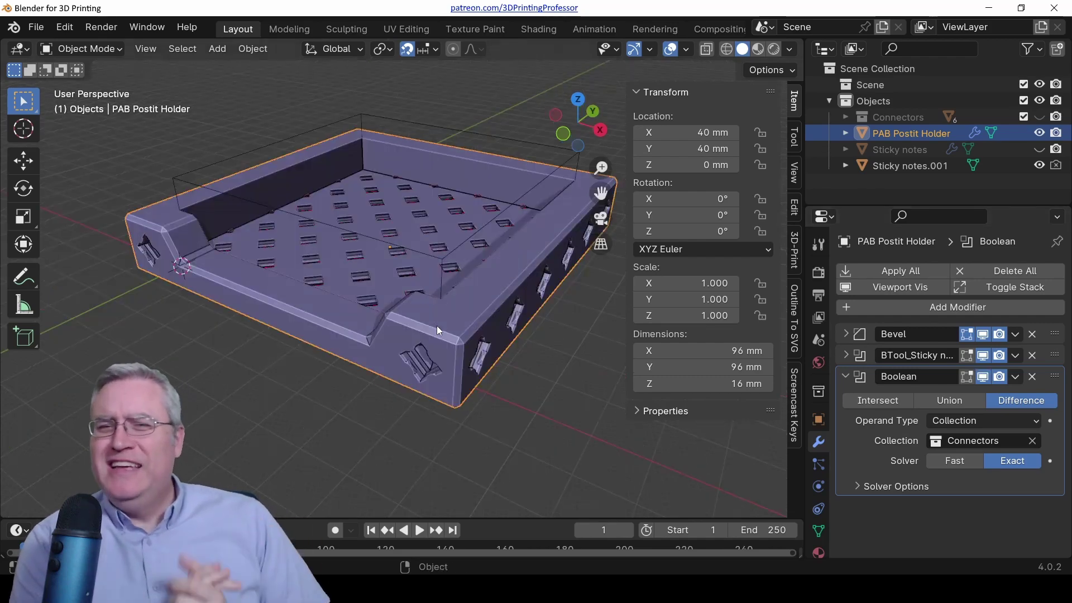
{"action": "middle_click_drag", "start_coordinate": [436, 322], "coordinate": [401, 288]}
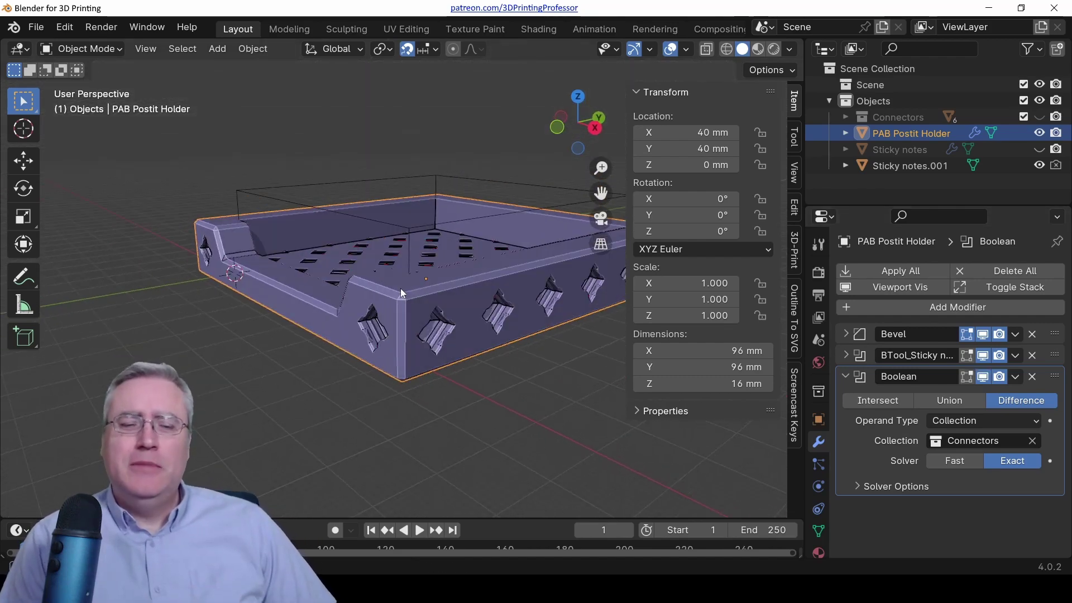